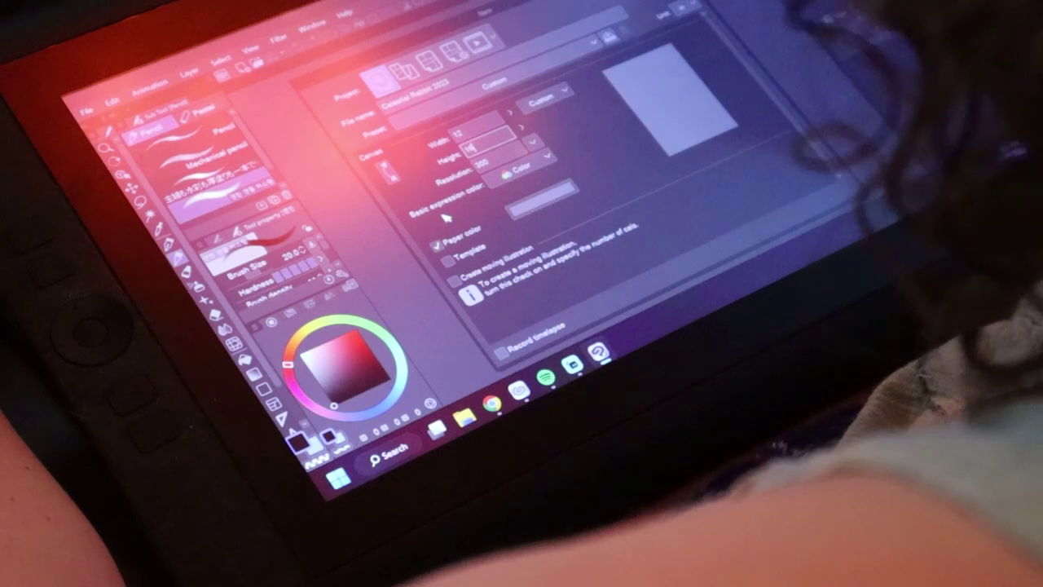
# Create the Celestial Rabbit 2023 canvas at 12 by 16 inches and 300 dpi, and enlarge the pencil brush size to 60.
pyautogui.press('Return')
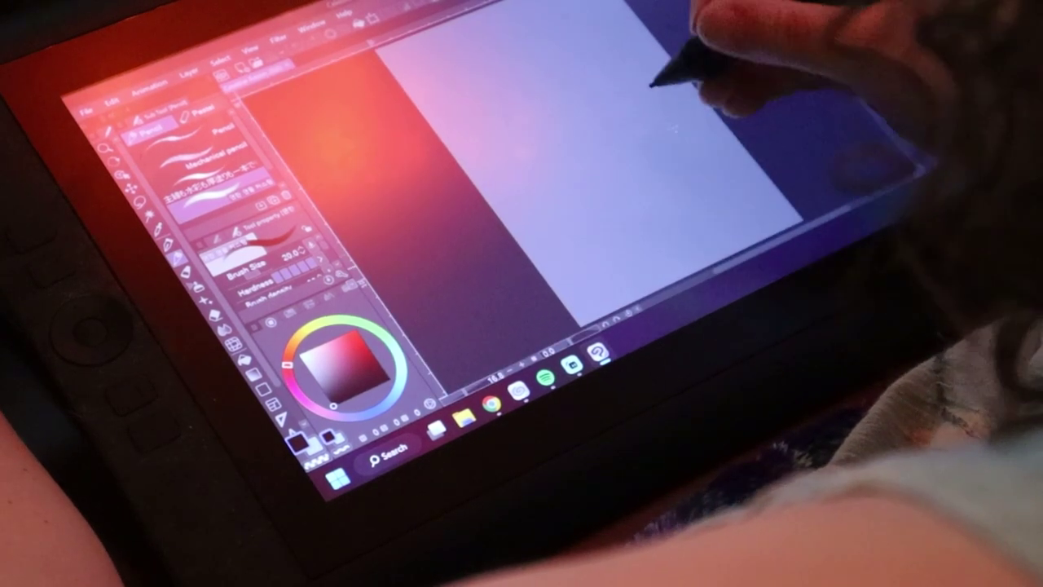
pyautogui.hotkey('ctrl', '-')
pyautogui.press(']')
pyautogui.press(']')
pyautogui.press(']')
pyautogui.press(']')
pyautogui.press(']')
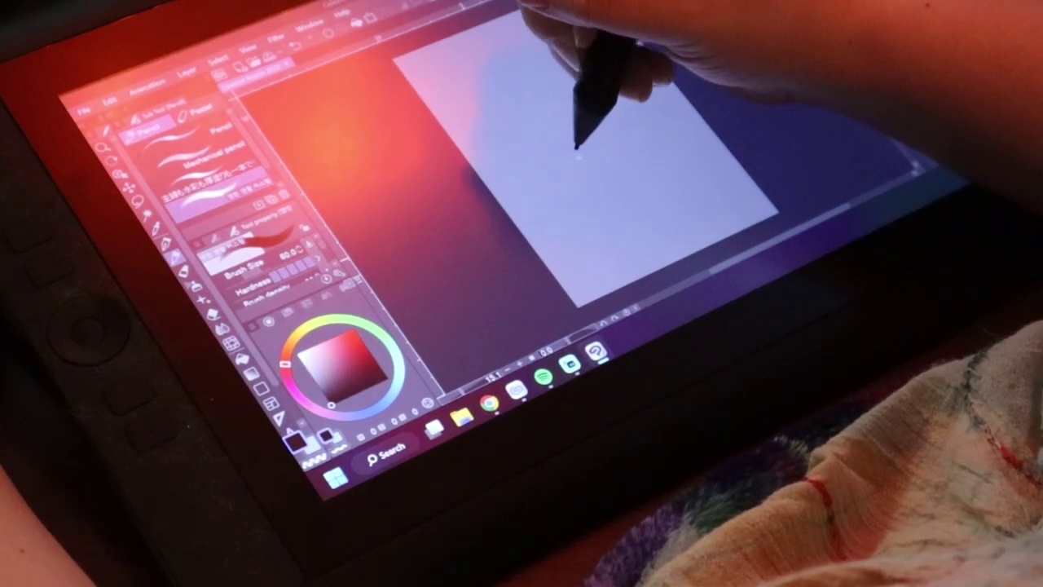
# Rough-sketch two rabbits curving around each other, one upright on the upper page and one head-down on the lower page.
pyautogui.moveTo(499, 86)
pyautogui.mouseDown()
pyautogui.moveTo(558, 161)
pyautogui.moveTo(546, 158)
pyautogui.moveTo(563, 164)
pyautogui.mouseUp()
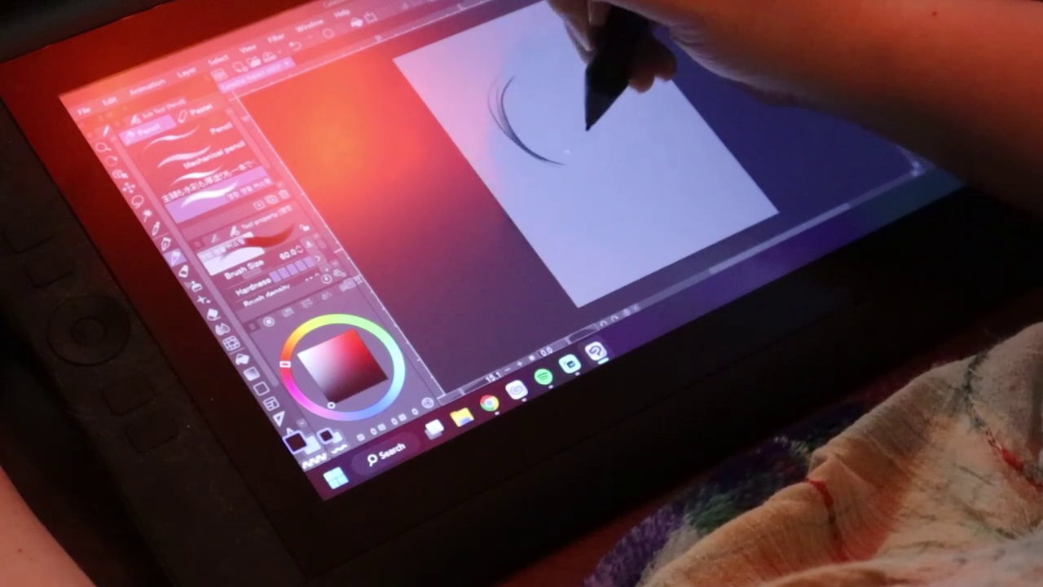
pyautogui.moveTo(622, 116)
pyautogui.mouseDown()
pyautogui.moveTo(637, 210)
pyautogui.moveTo(633, 167)
pyautogui.moveTo(643, 180)
pyautogui.moveTo(639, 220)
pyautogui.moveTo(629, 209)
pyautogui.moveTo(622, 231)
pyautogui.moveTo(613, 214)
pyautogui.moveTo(621, 200)
pyautogui.moveTo(645, 220)
pyautogui.moveTo(638, 236)
pyautogui.moveTo(618, 232)
pyautogui.moveTo(641, 199)
pyautogui.mouseUp()
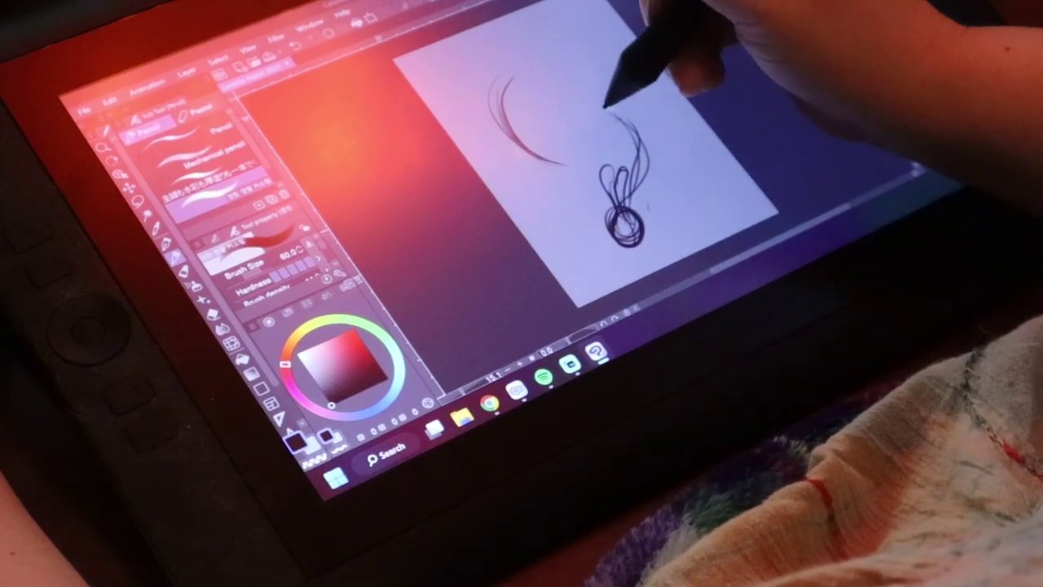
pyautogui.moveTo(650, 139); pyautogui.dragTo(653, 177)
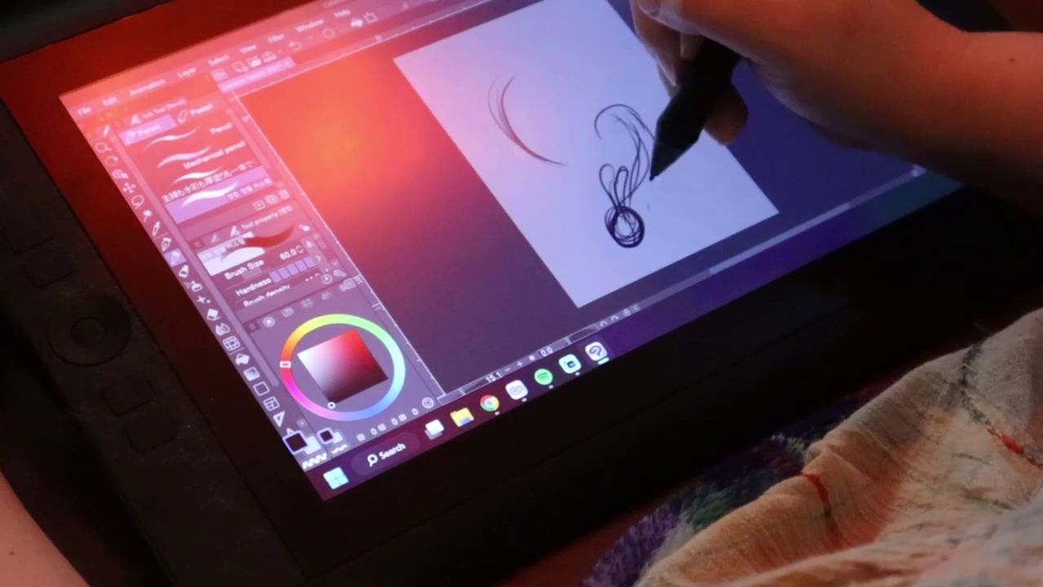
pyautogui.moveTo(617, 124)
pyautogui.mouseDown()
pyautogui.moveTo(638, 189)
pyautogui.moveTo(663, 218)
pyautogui.moveTo(649, 214)
pyautogui.moveTo(652, 198)
pyautogui.moveTo(663, 221)
pyautogui.moveTo(570, 28)
pyautogui.moveTo(544, 97)
pyautogui.mouseUp()
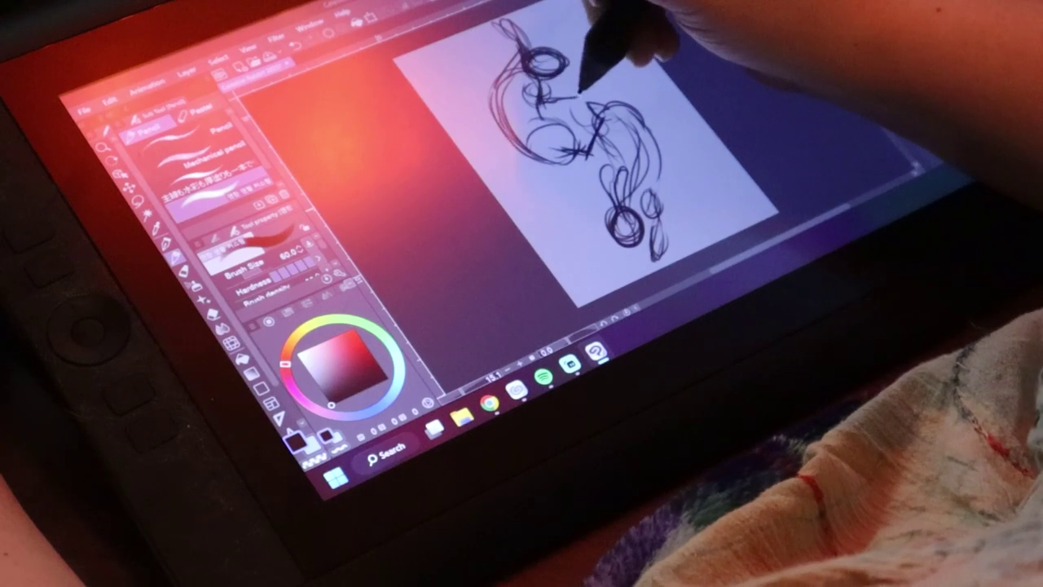
pyautogui.moveTo(542, 77); pyautogui.dragTo(582, 91)
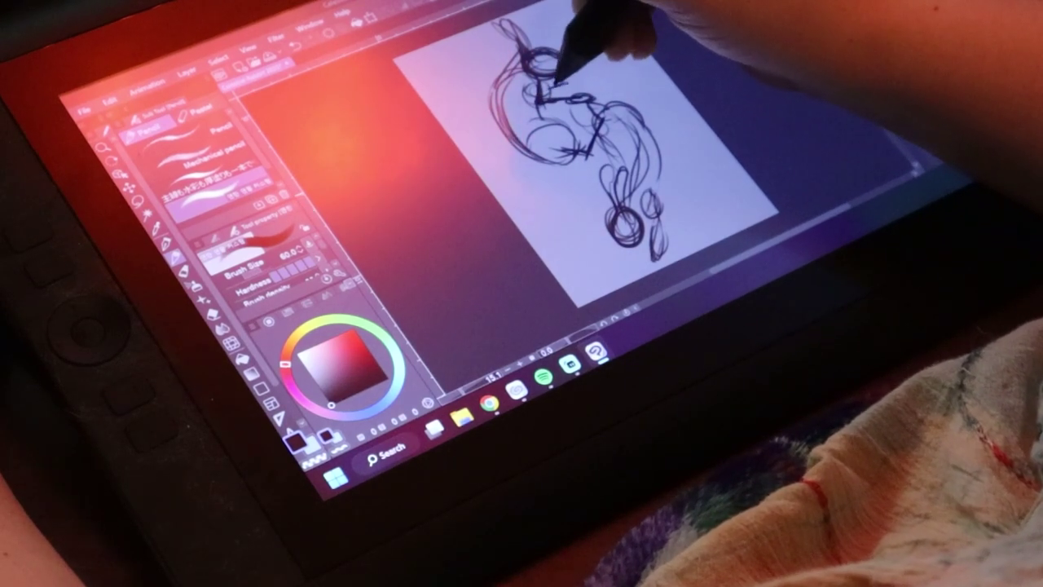
pyautogui.moveTo(560, 87)
pyautogui.mouseDown()
pyautogui.moveTo(580, 123)
pyautogui.moveTo(541, 147)
pyautogui.mouseUp()
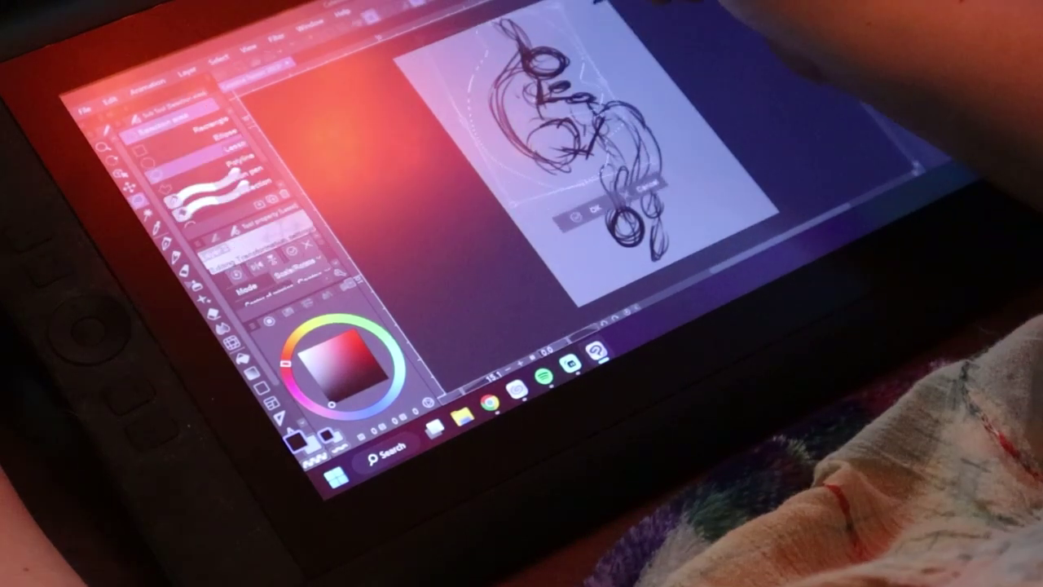
# Reposition and rotate the lassoed upper rabbit toward the outer edge of the page and apply the transformation.
pyautogui.moveTo(605, 9)
pyautogui.mouseDown()
pyautogui.moveTo(592, 57)
pyautogui.moveTo(538, 68)
pyautogui.mouseUp()
pyautogui.moveTo(668, 12); pyautogui.dragTo(640, 1)
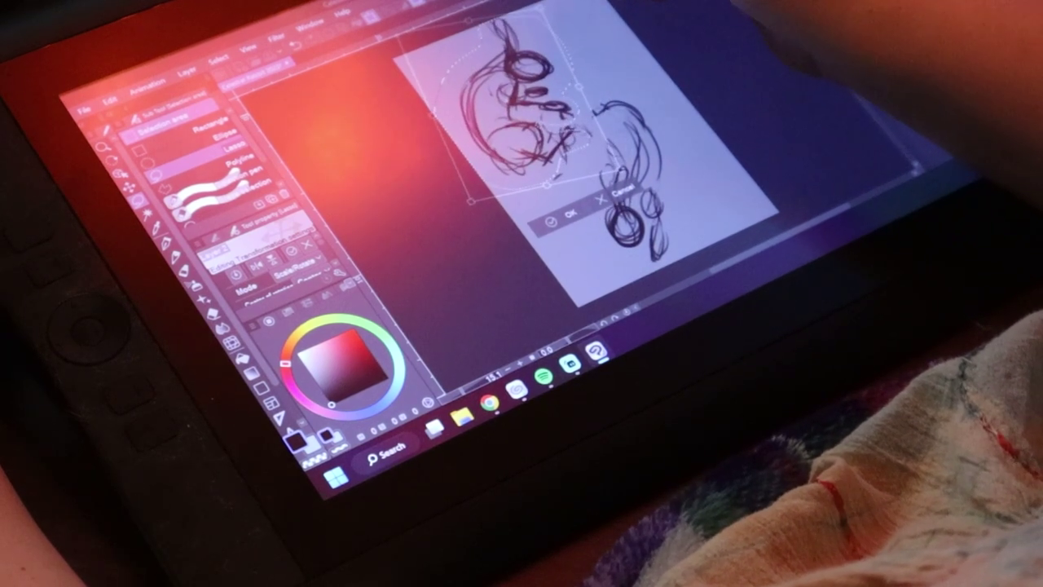
pyautogui.moveTo(540, 9)
pyautogui.mouseDown()
pyautogui.moveTo(565, 70)
pyautogui.moveTo(540, 51)
pyautogui.moveTo(545, 64)
pyautogui.mouseUp()
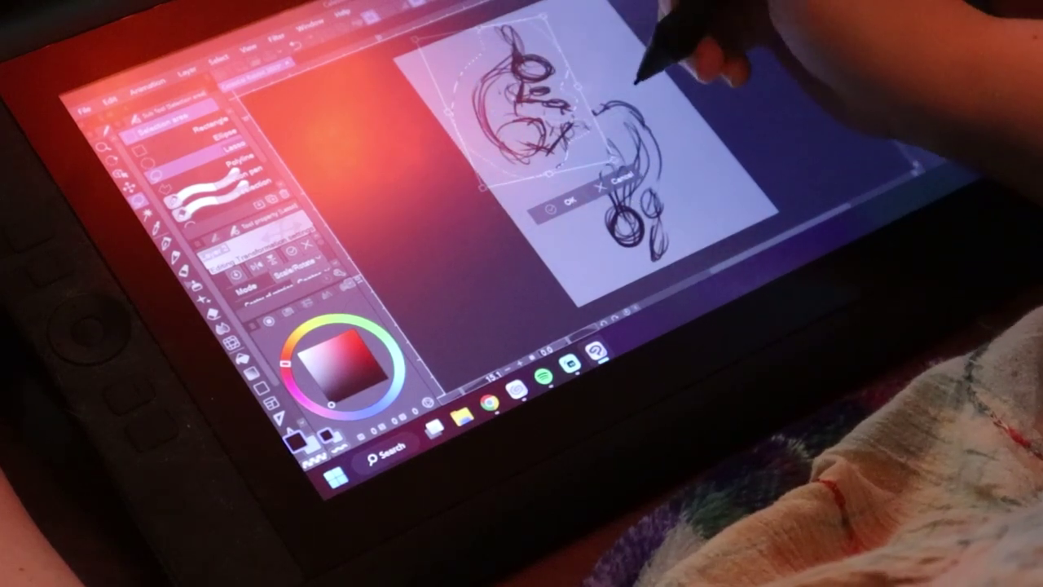
pyautogui.press('Return')
# Lasso the lower rabbit and transform it to adjust its placement and angle opposite the upper rabbit.
pyautogui.moveTo(593, 115)
pyautogui.mouseDown()
pyautogui.moveTo(574, 209)
pyautogui.moveTo(620, 271)
pyautogui.moveTo(689, 259)
pyautogui.moveTo(706, 179)
pyautogui.moveTo(651, 86)
pyautogui.moveTo(593, 116)
pyautogui.mouseUp()
pyautogui.click(740, 243)
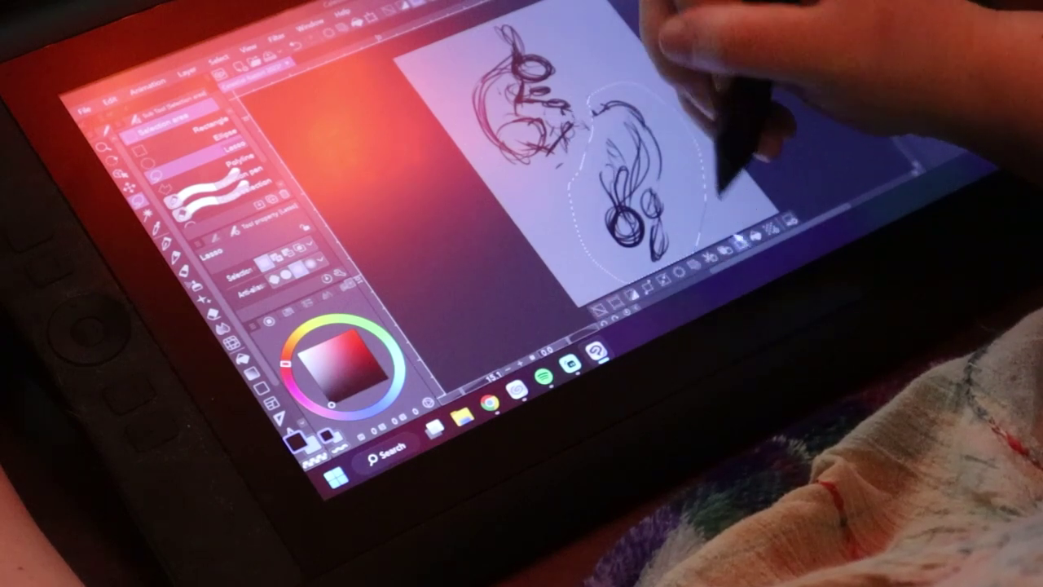
pyautogui.moveTo(654, 60)
pyautogui.mouseDown()
pyautogui.moveTo(669, 121)
pyautogui.moveTo(625, 114)
pyautogui.mouseUp()
pyautogui.moveTo(630, 38); pyautogui.dragTo(640, 47)
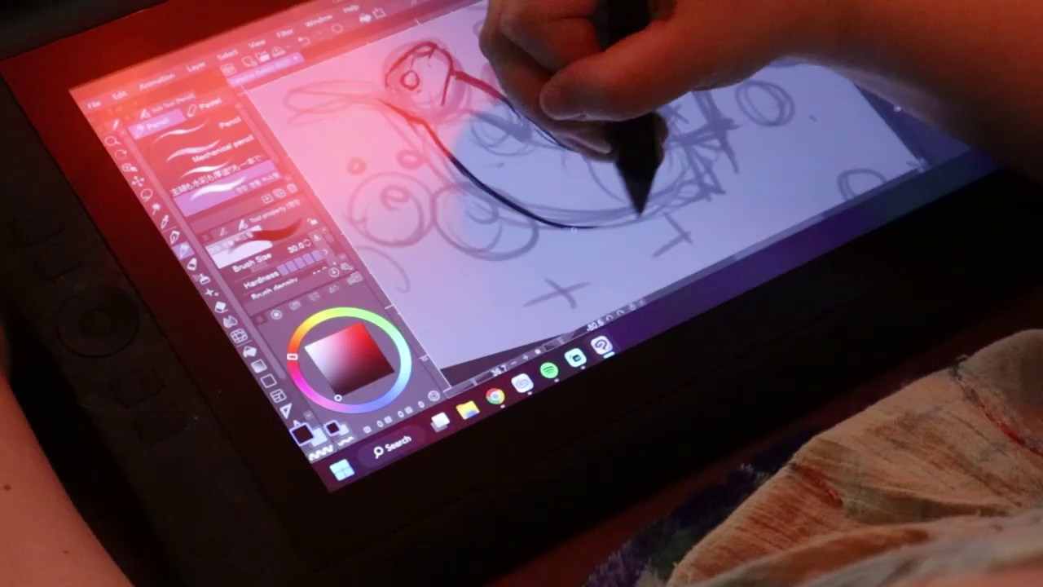
# Redraw the upper rabbit's back, legs, tail and head over the faded sketch at brush size 30, undoing the stray ear stroke.
pyautogui.moveTo(547, 198); pyautogui.dragTo(664, 192)
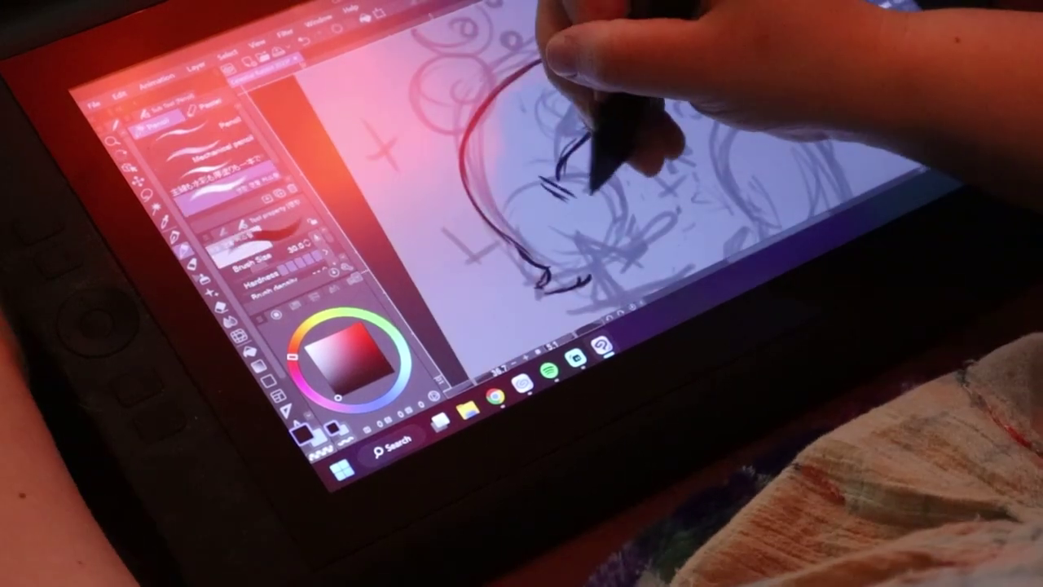
pyautogui.moveTo(593, 192)
pyautogui.mouseDown()
pyautogui.moveTo(622, 217)
pyautogui.moveTo(578, 275)
pyautogui.mouseUp()
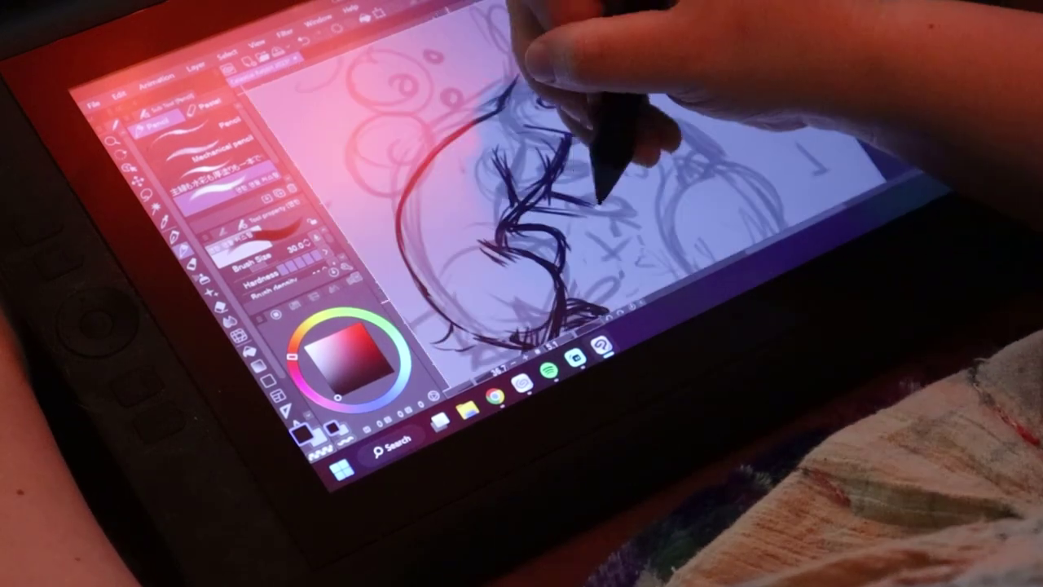
pyautogui.moveTo(612, 201)
pyautogui.mouseDown()
pyautogui.moveTo(626, 214)
pyautogui.moveTo(601, 211)
pyautogui.moveTo(642, 218)
pyautogui.mouseUp()
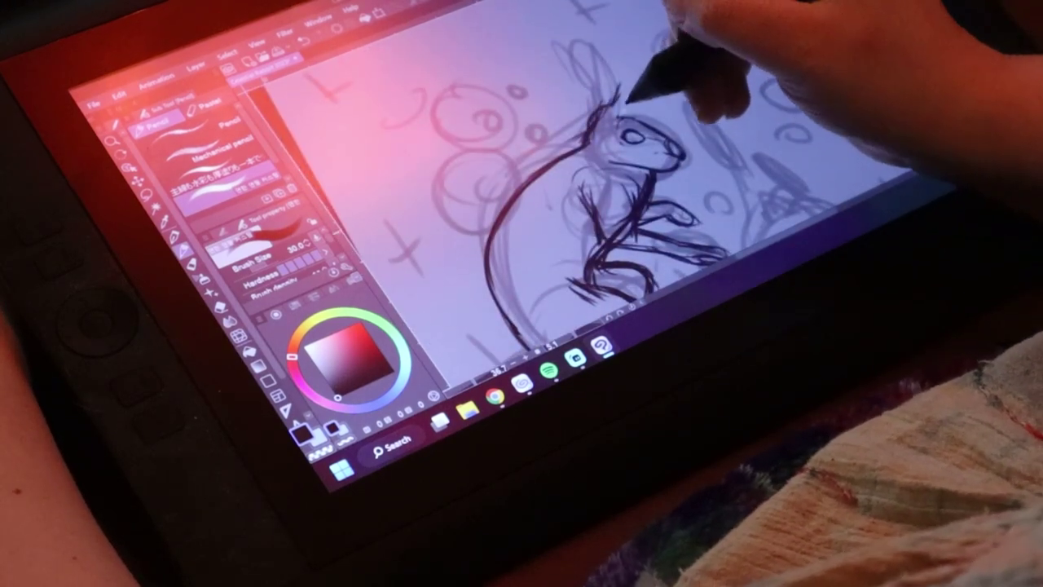
pyautogui.hotkey('ctrl', 'z')
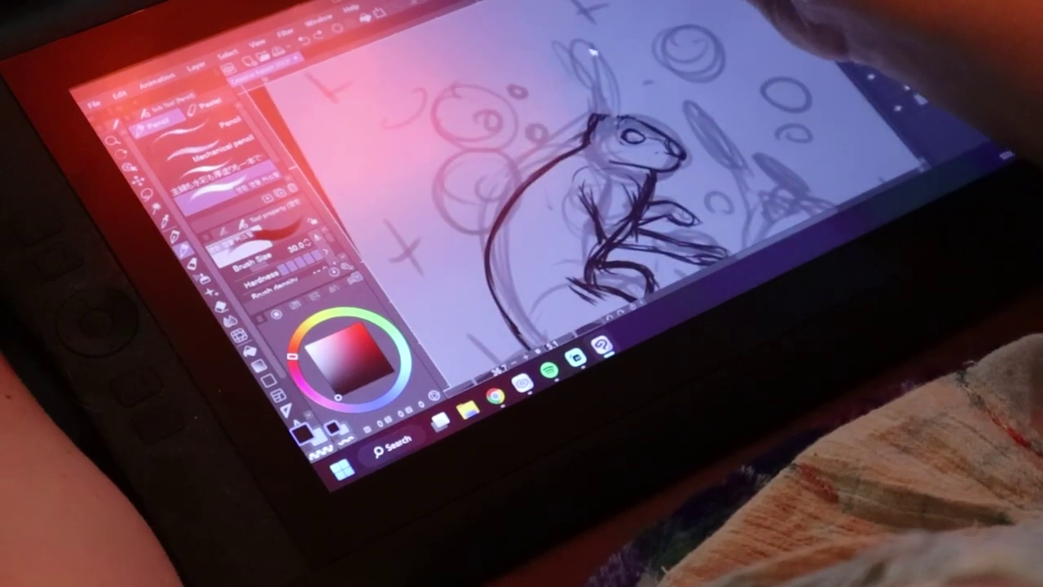
# Draw the upper rabbit's long upright ears over the faded sketch, joining them to the back of the head.
pyautogui.press('r')
pyautogui.moveTo(658, 49); pyautogui.dragTo(631, 45)
pyautogui.press('p')
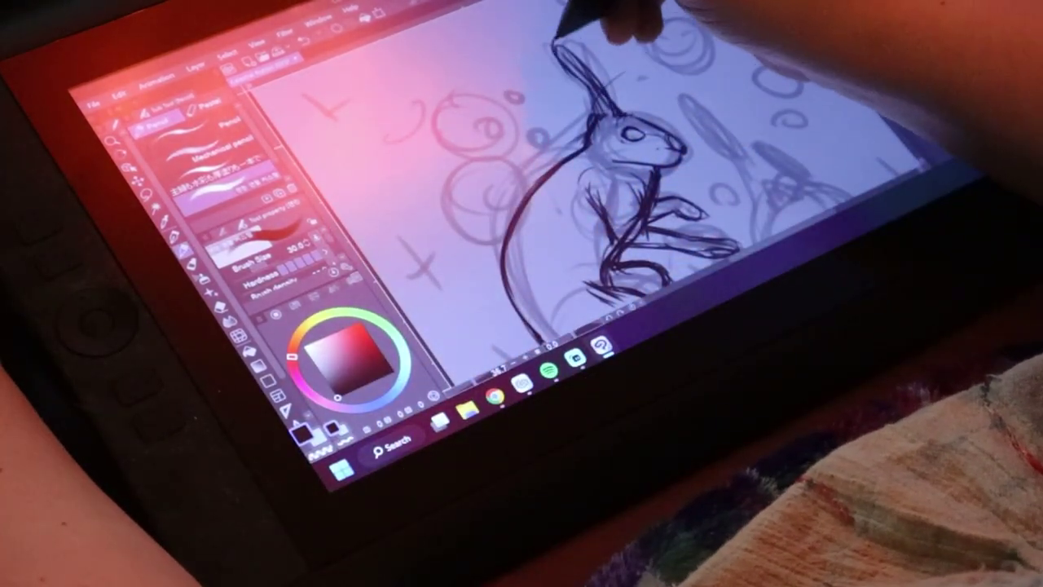
pyautogui.moveTo(664, 66); pyautogui.dragTo(644, 46)
pyautogui.moveTo(590, 130); pyautogui.dragTo(641, 148)
pyautogui.moveTo(611, 112); pyautogui.dragTo(617, 106)
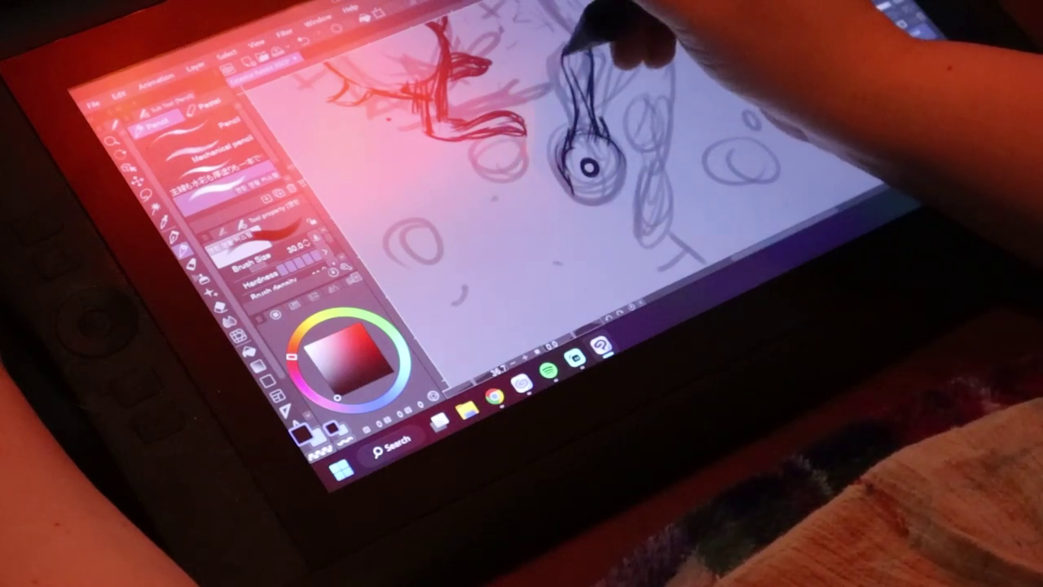
# Draw the lower rabbit's head over the sketch, outlining the ears, face and muzzle and defining the eye.
pyautogui.moveTo(562, 51)
pyautogui.mouseDown()
pyautogui.moveTo(581, 114)
pyautogui.moveTo(577, 181)
pyautogui.mouseUp()
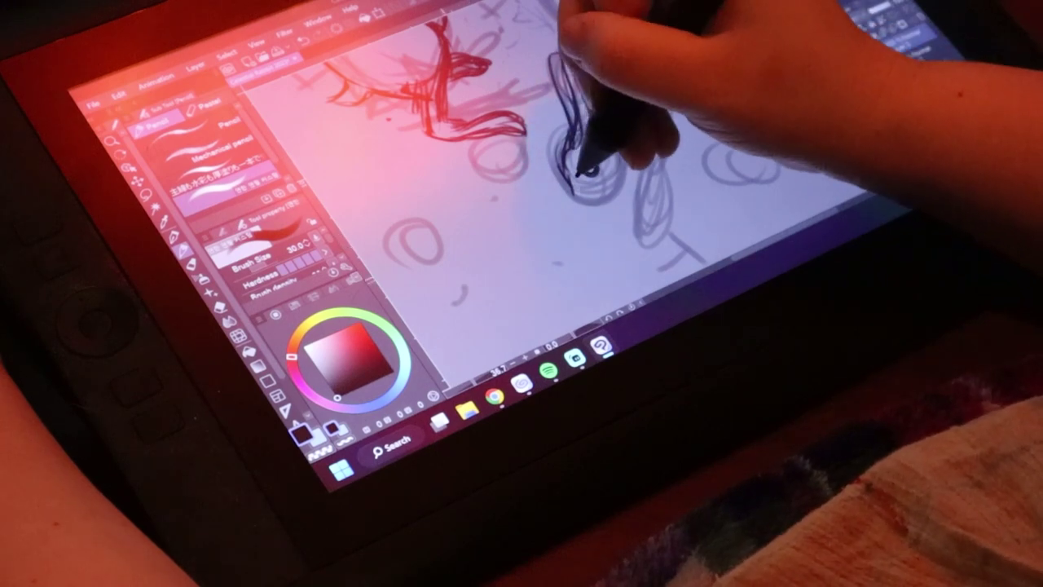
pyautogui.moveTo(569, 140)
pyautogui.mouseDown()
pyautogui.moveTo(582, 202)
pyautogui.moveTo(596, 205)
pyautogui.mouseUp()
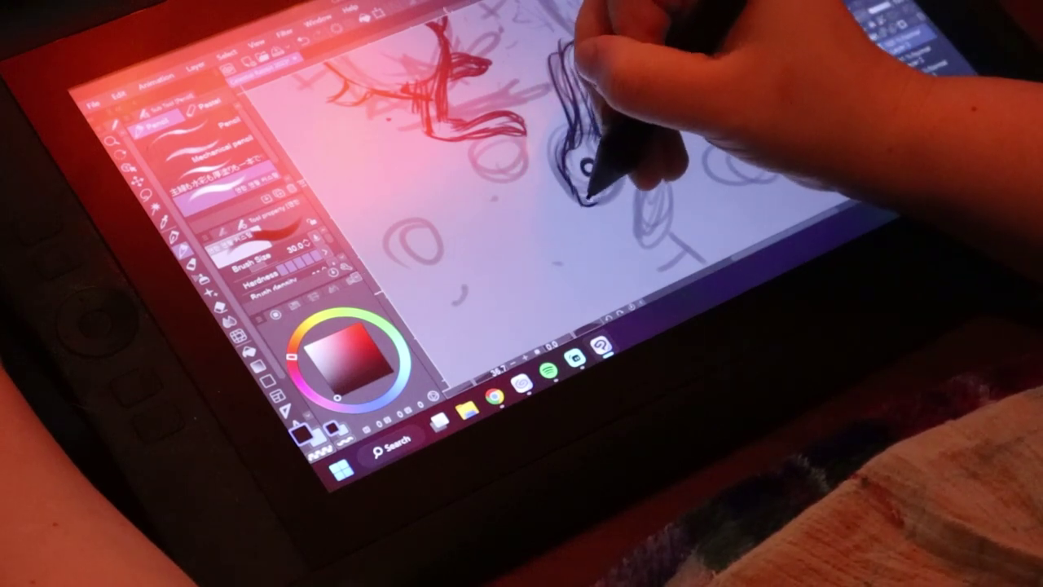
pyautogui.moveTo(588, 162); pyautogui.dragTo(593, 169)
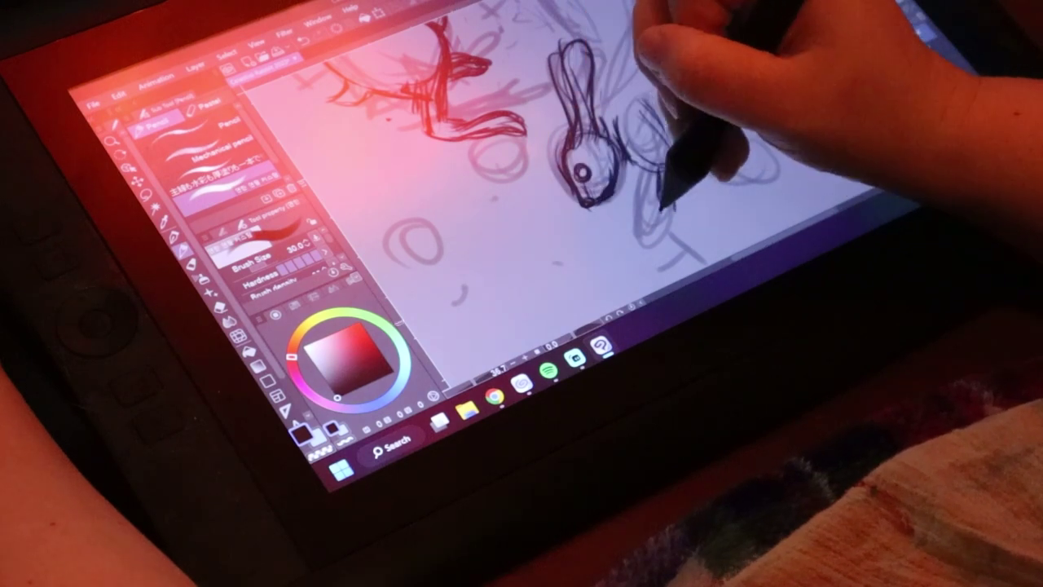
# Draw the lower rabbit's slender front leg with its rounded paw, and the shoulder above it.
pyautogui.moveTo(665, 209)
pyautogui.mouseDown()
pyautogui.moveTo(667, 226)
pyautogui.moveTo(679, 223)
pyautogui.mouseUp()
pyautogui.moveTo(678, 168)
pyautogui.mouseDown()
pyautogui.moveTo(682, 216)
pyautogui.moveTo(669, 214)
pyautogui.moveTo(678, 150)
pyautogui.mouseUp()
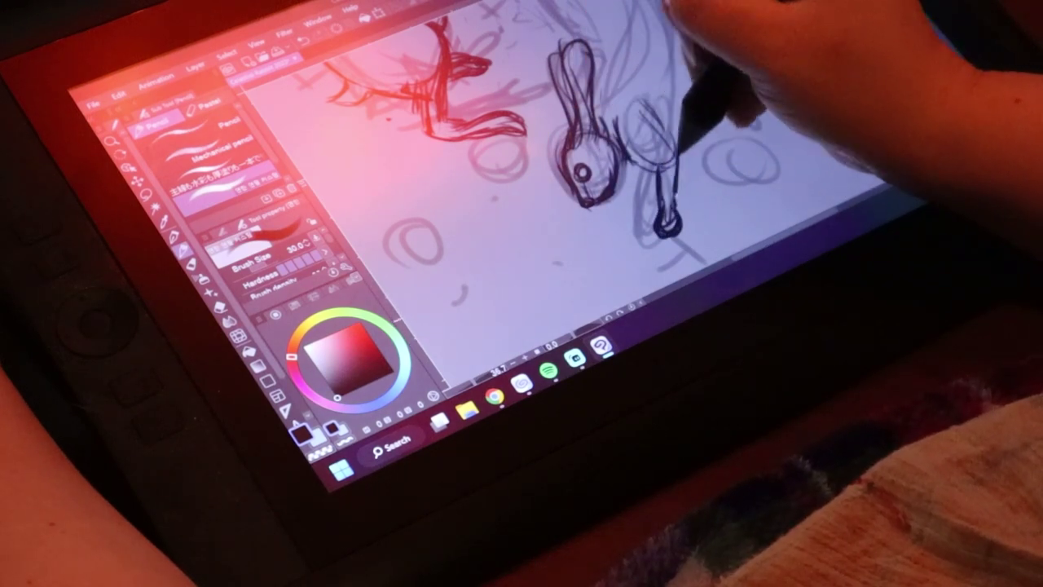
pyautogui.moveTo(654, 101); pyautogui.dragTo(677, 145)
pyautogui.moveTo(633, 88)
pyautogui.mouseDown()
pyautogui.moveTo(668, 117)
pyautogui.moveTo(624, 123)
pyautogui.mouseUp()
pyautogui.moveTo(693, 82)
pyautogui.mouseDown()
pyautogui.moveTo(708, 105)
pyautogui.moveTo(688, 174)
pyautogui.mouseUp()
# Outline the lower rabbit's body from the shoulders along the belly and back to the rump.
pyautogui.moveTo(601, 135); pyautogui.dragTo(591, 157)
pyautogui.moveTo(577, 103)
pyautogui.mouseDown()
pyautogui.moveTo(600, 146)
pyautogui.moveTo(597, 134)
pyautogui.mouseUp()
pyautogui.moveTo(609, 37)
pyautogui.mouseDown()
pyautogui.moveTo(668, 123)
pyautogui.moveTo(687, 187)
pyautogui.moveTo(668, 210)
pyautogui.moveTo(615, 32)
pyautogui.moveTo(668, 191)
pyautogui.moveTo(644, 39)
pyautogui.mouseUp()
pyautogui.moveTo(606, 3)
pyautogui.mouseDown()
pyautogui.moveTo(656, 71)
pyautogui.moveTo(616, 104)
pyautogui.moveTo(626, 100)
pyautogui.mouseUp()
pyautogui.moveTo(631, 179)
pyautogui.mouseDown()
pyautogui.moveTo(587, 133)
pyautogui.moveTo(594, 106)
pyautogui.moveTo(585, 100)
pyautogui.mouseUp()
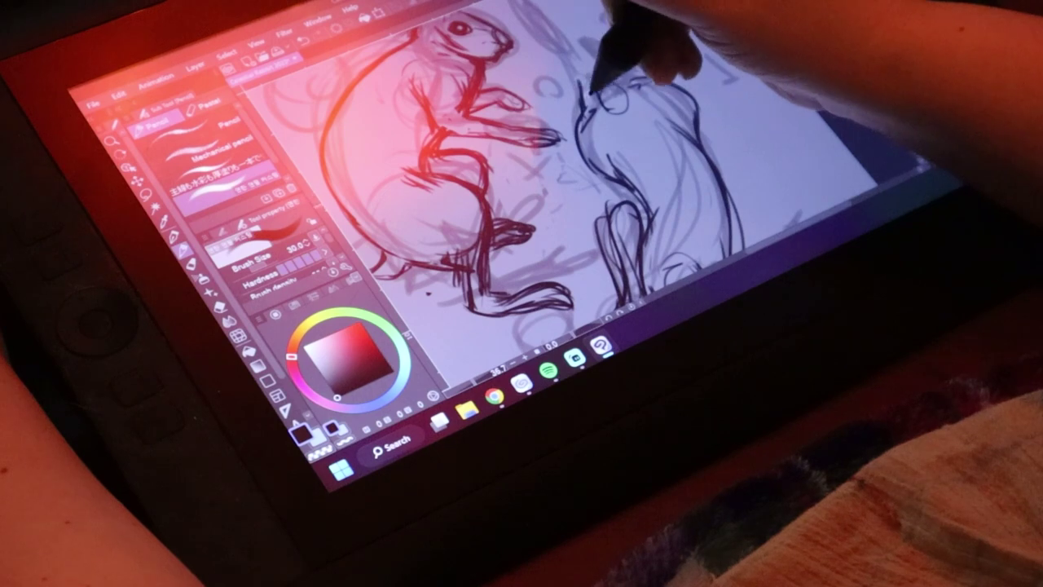
# Draw the lower rabbit's hind foot and long hind leg over the faded sketch.
pyautogui.moveTo(611, 45); pyautogui.dragTo(679, 118)
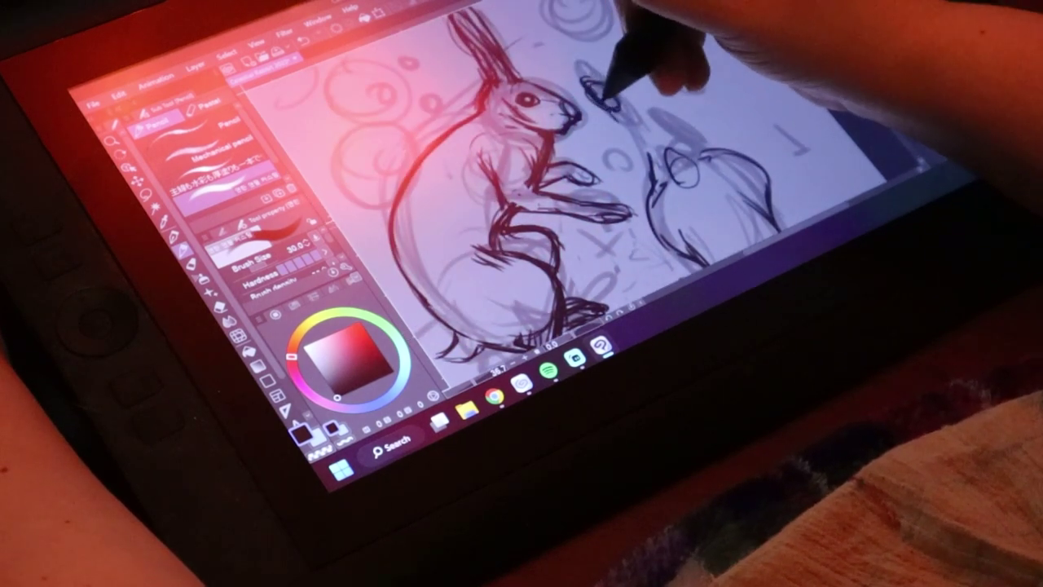
pyautogui.moveTo(624, 107); pyautogui.dragTo(655, 180)
pyautogui.moveTo(637, 123); pyautogui.dragTo(657, 194)
pyautogui.moveTo(668, 114); pyautogui.dragTo(699, 151)
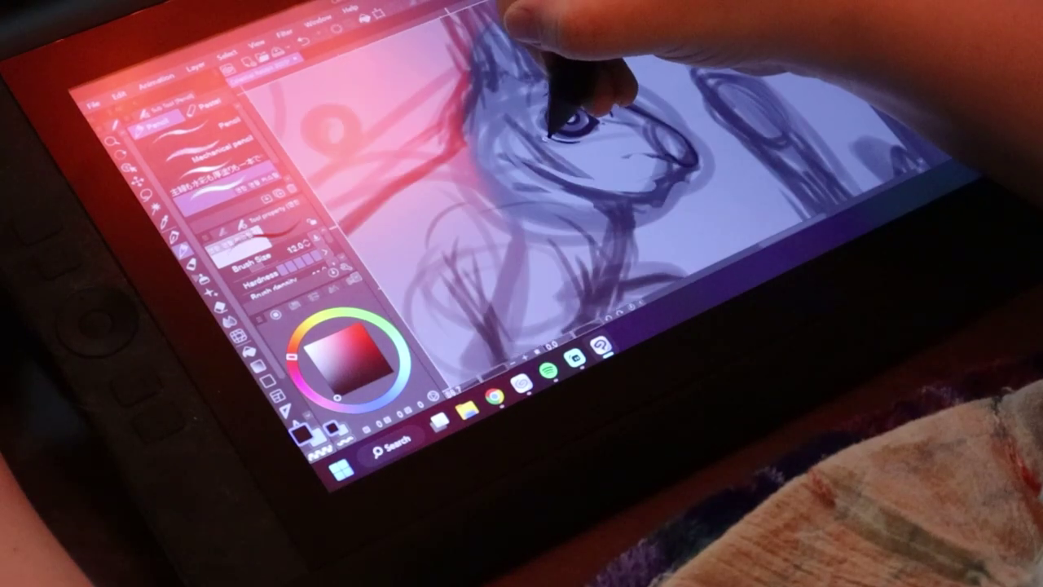
# Line the upper rabbit's eye, ears, muzzle and neck fur in fine detail with the pencil at brush size 12.
pyautogui.moveTo(550, 137); pyautogui.dragTo(539, 131)
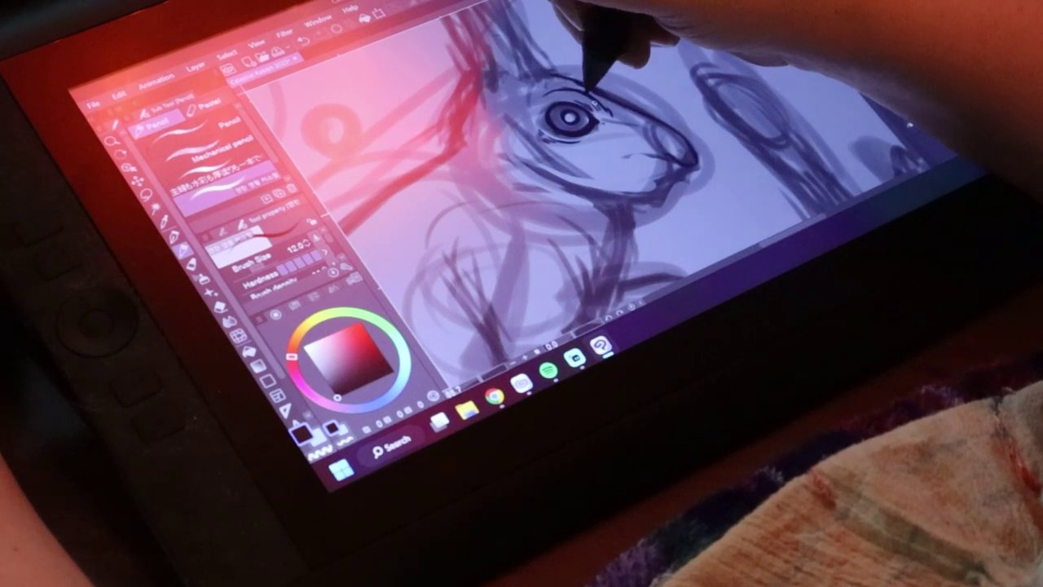
pyautogui.moveTo(588, 90); pyautogui.dragTo(606, 100)
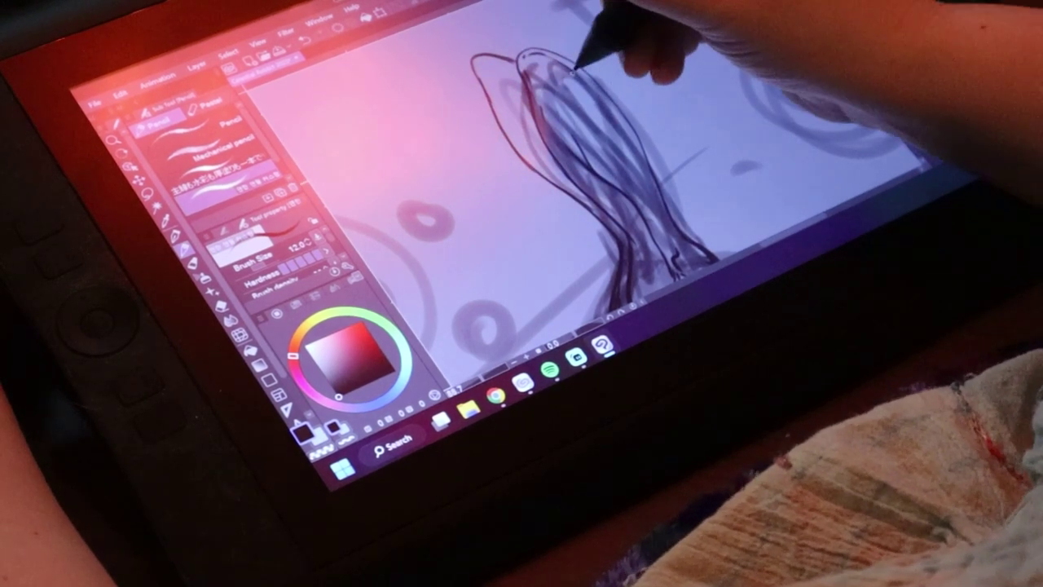
pyautogui.moveTo(686, 191); pyautogui.dragTo(679, 171)
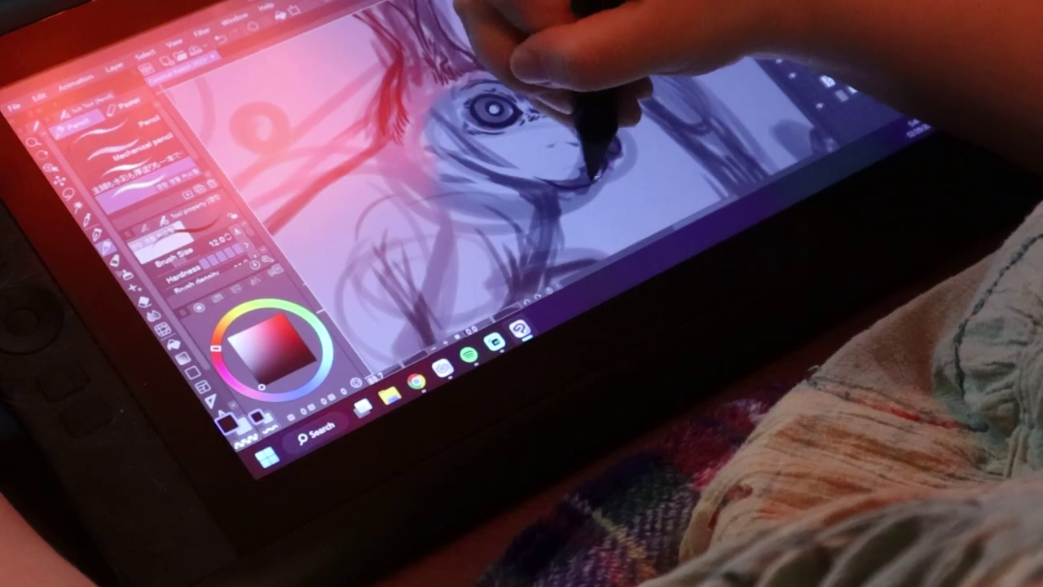
pyautogui.moveTo(593, 177)
pyautogui.mouseDown()
pyautogui.moveTo(546, 182)
pyautogui.moveTo(610, 155)
pyautogui.mouseUp()
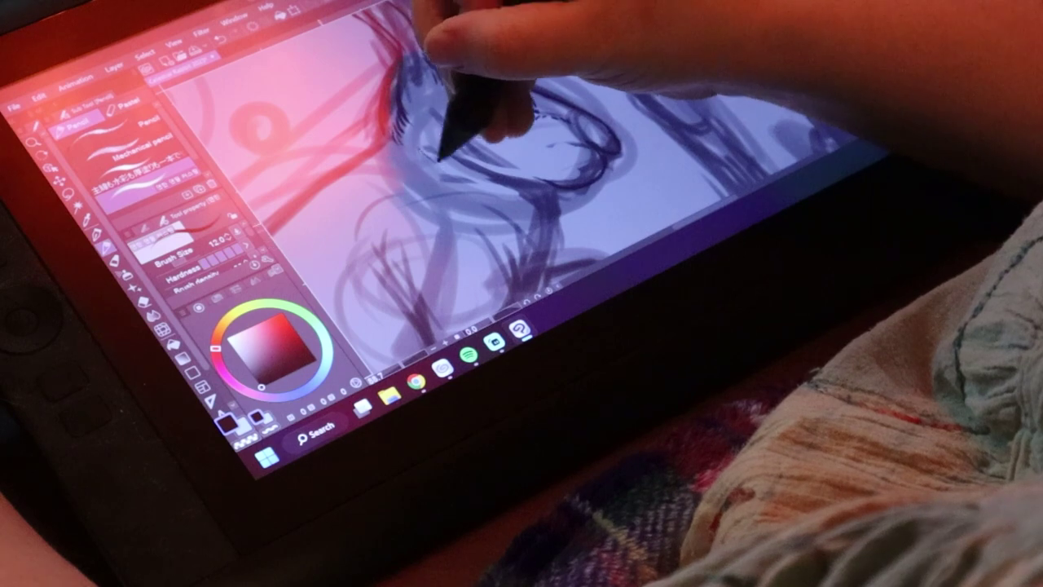
pyautogui.moveTo(424, 145); pyautogui.dragTo(496, 179)
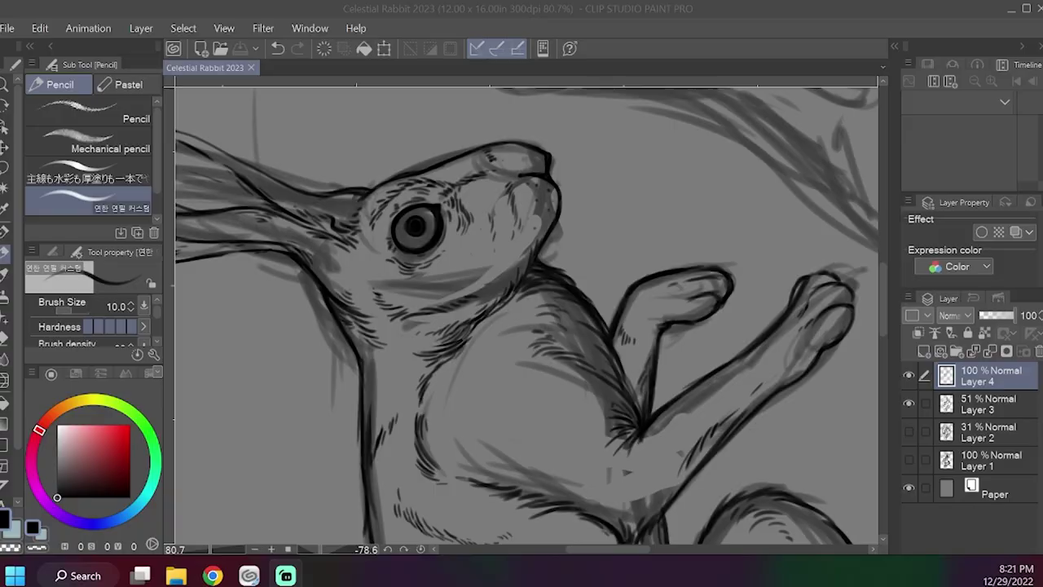
# Hide the Layer 3 sketch and thicken the upper rabbit's forehead outline where it meets the ear on Layer 4.
pyautogui.click(908, 402)
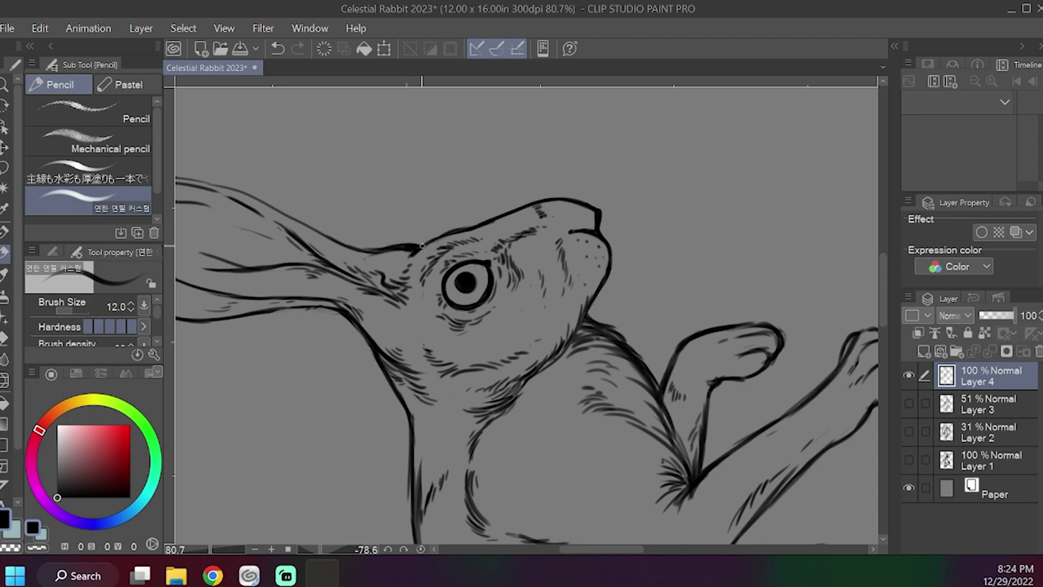
pyautogui.moveTo(422, 246); pyautogui.dragTo(465, 230)
pyautogui.moveTo(328, 226)
pyautogui.mouseDown()
pyautogui.moveTo(407, 235)
pyautogui.moveTo(554, 214)
pyautogui.mouseUp()
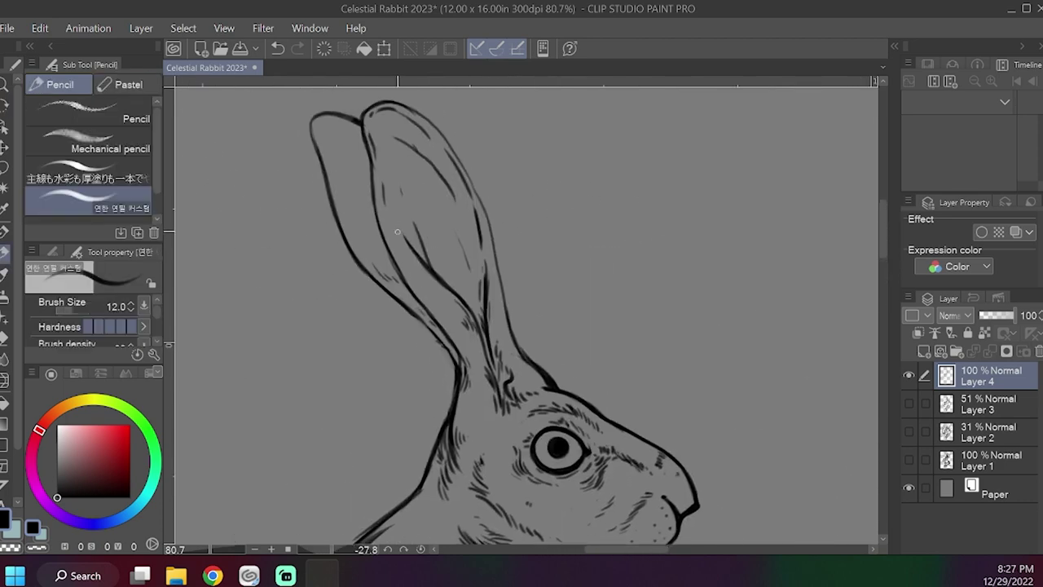
# Reduce the brush size to 8, add fine fur strokes inside the near ear and thicken the ear outlines.
pyautogui.press('[')
pyautogui.press('[')
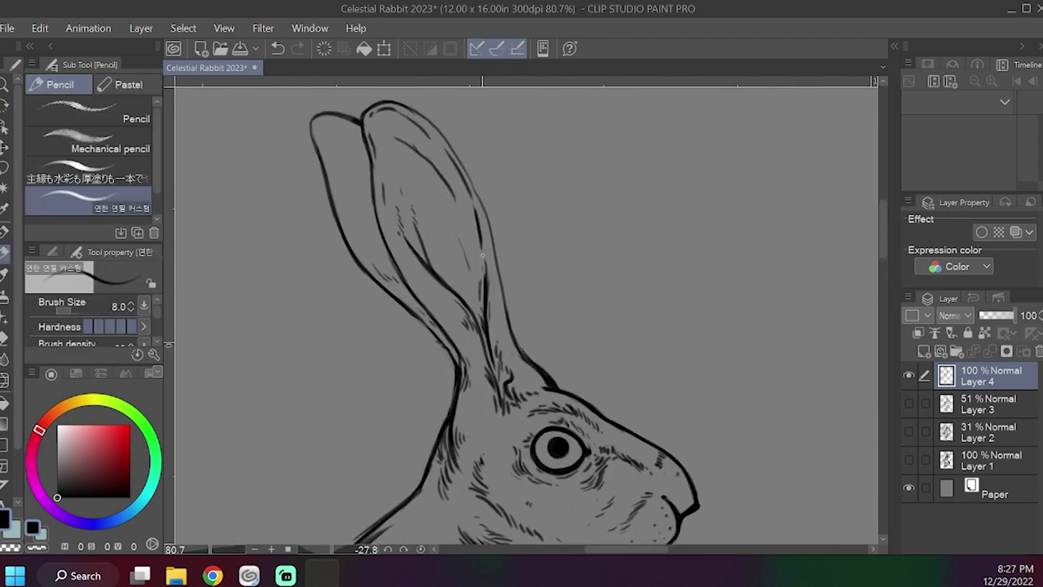
pyautogui.moveTo(323, 163)
pyautogui.mouseDown()
pyautogui.moveTo(355, 116)
pyautogui.moveTo(372, 174)
pyautogui.moveTo(388, 107)
pyautogui.moveTo(480, 207)
pyautogui.moveTo(513, 342)
pyautogui.mouseUp()
pyautogui.moveTo(375, 213); pyautogui.dragTo(444, 356)
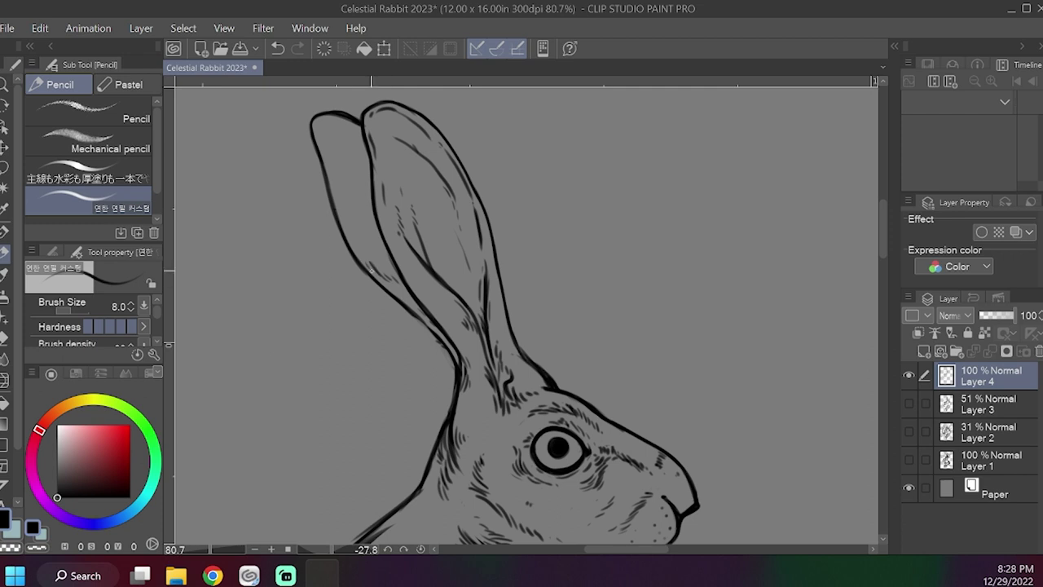
# Add a row of short fur strokes down the inside of the upper rabbit's far ear.
pyautogui.moveTo(342, 166); pyautogui.dragTo(357, 190)
pyautogui.moveTo(329, 150); pyautogui.dragTo(362, 204)
pyautogui.moveTo(364, 199); pyautogui.dragTo(373, 209)
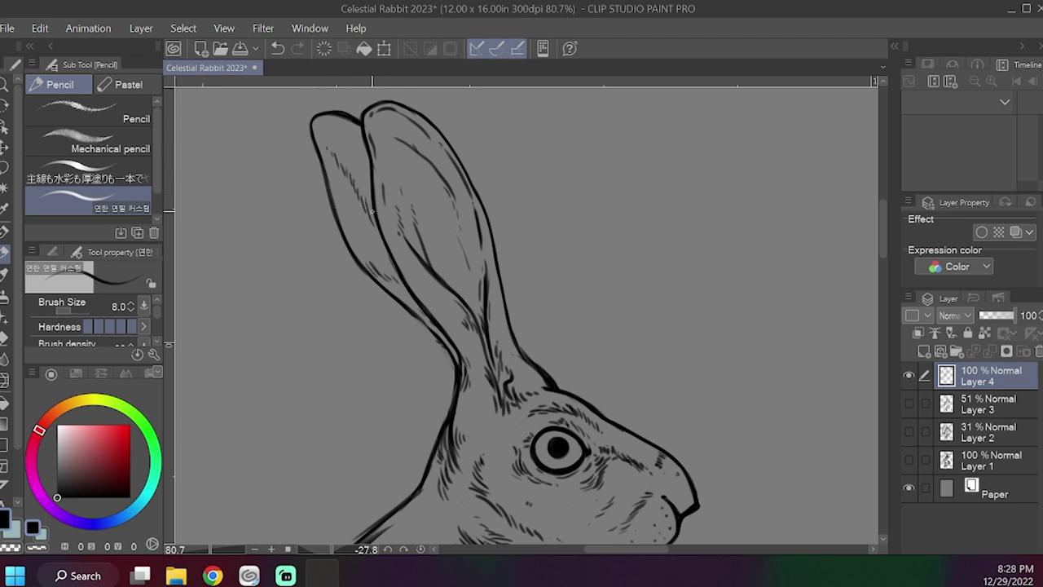
# Add short fur strokes at brush size 8 to the upper rabbit's far ear, chest, shoulder and foreleg.
pyautogui.moveTo(416, 311)
pyautogui.mouseDown()
pyautogui.moveTo(457, 366)
pyautogui.moveTo(451, 411)
pyautogui.mouseUp()
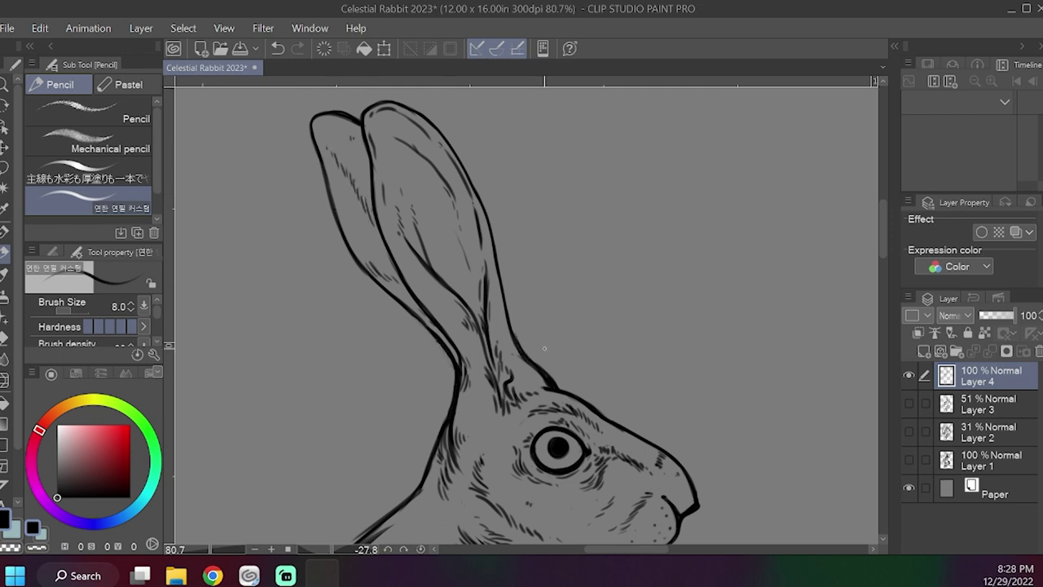
pyautogui.scroll(-5, 545, 349)
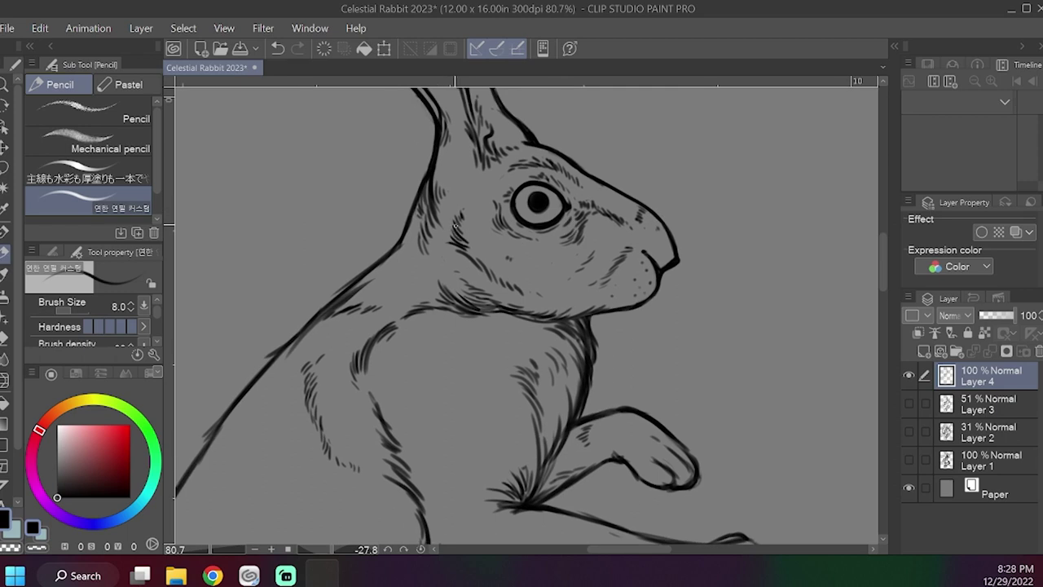
pyautogui.moveTo(514, 292)
pyautogui.mouseDown()
pyautogui.moveTo(516, 187)
pyautogui.moveTo(507, 206)
pyautogui.moveTo(518, 211)
pyautogui.mouseUp()
pyautogui.moveTo(474, 197); pyautogui.dragTo(502, 203)
pyautogui.moveTo(471, 187)
pyautogui.mouseDown()
pyautogui.moveTo(501, 192)
pyautogui.moveTo(466, 174)
pyautogui.moveTo(502, 202)
pyautogui.moveTo(566, 215)
pyautogui.mouseUp()
pyautogui.moveTo(540, 212); pyautogui.dragTo(578, 217)
pyautogui.moveTo(525, 194); pyautogui.dragTo(569, 112)
pyautogui.moveTo(559, 192)
pyautogui.mouseDown()
pyautogui.moveTo(592, 226)
pyautogui.moveTo(587, 209)
pyautogui.mouseUp()
pyautogui.moveTo(559, 184); pyautogui.dragTo(584, 199)
pyautogui.moveTo(579, 171)
pyautogui.mouseDown()
pyautogui.moveTo(567, 200)
pyautogui.moveTo(588, 245)
pyautogui.mouseUp()
pyautogui.moveTo(581, 227)
pyautogui.mouseDown()
pyautogui.moveTo(586, 293)
pyautogui.moveTo(572, 311)
pyautogui.mouseUp()
pyautogui.moveTo(416, 202); pyautogui.dragTo(427, 225)
pyautogui.moveTo(421, 212)
pyautogui.mouseDown()
pyautogui.moveTo(456, 304)
pyautogui.moveTo(683, 289)
pyautogui.mouseUp()
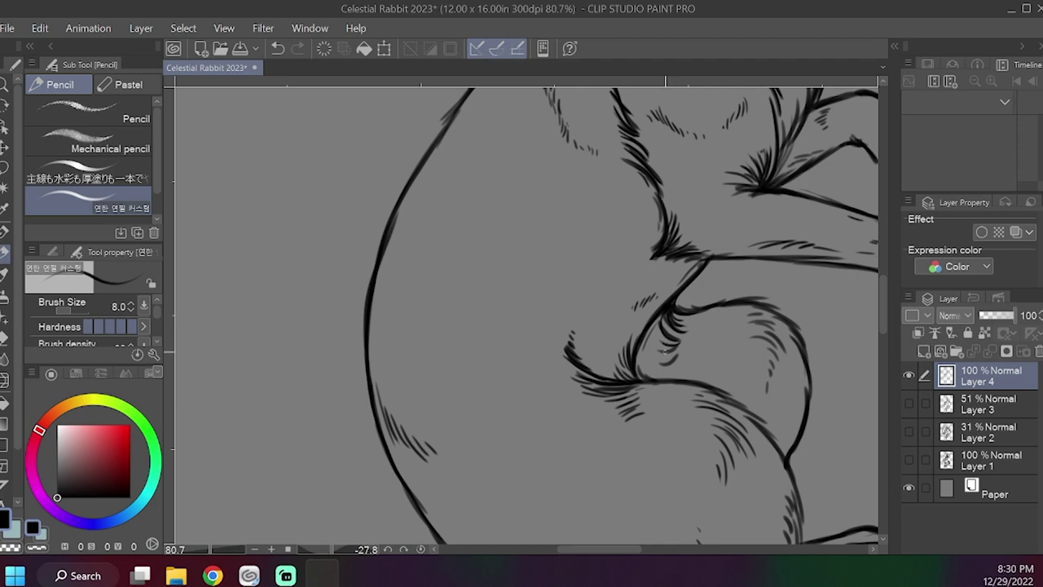
# Set the brush size to 10 and darken the fur strokes inside the upper rabbit's far knee.
pyautogui.scroll(-2, 795, 352)
pyautogui.press(']')
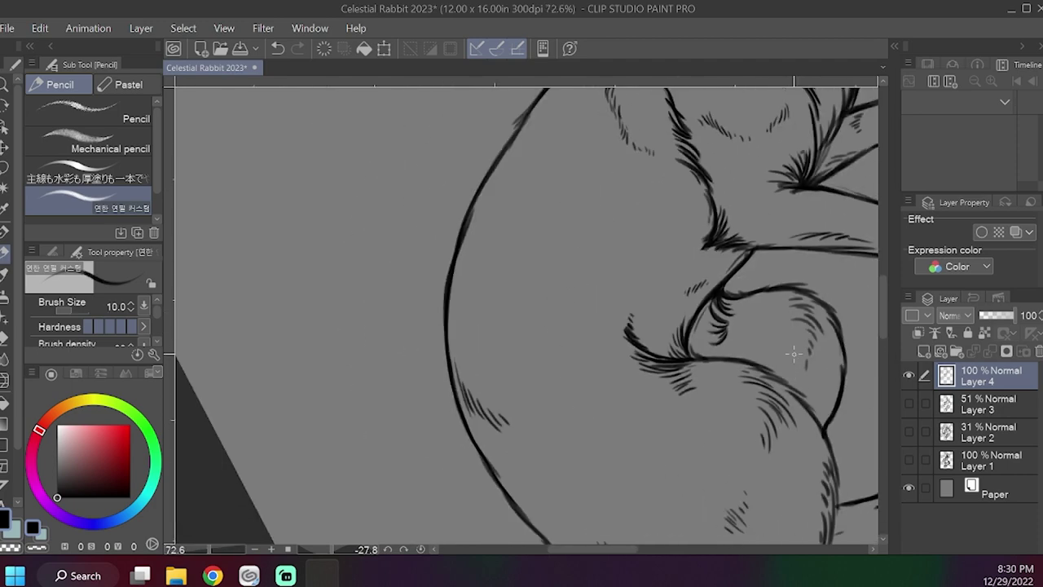
pyautogui.moveTo(794, 353); pyautogui.dragTo(591, 271)
pyautogui.moveTo(518, 204)
pyautogui.mouseDown()
pyautogui.moveTo(552, 212)
pyautogui.moveTo(604, 203)
pyautogui.mouseUp()
pyautogui.moveTo(588, 204)
pyautogui.mouseDown()
pyautogui.moveTo(625, 225)
pyautogui.moveTo(642, 295)
pyautogui.moveTo(604, 217)
pyautogui.mouseUp()
pyautogui.moveTo(591, 221); pyautogui.dragTo(616, 234)
pyautogui.moveTo(599, 229)
pyautogui.mouseDown()
pyautogui.moveTo(618, 246)
pyautogui.moveTo(613, 260)
pyautogui.mouseUp()
pyautogui.moveTo(610, 255); pyautogui.dragTo(605, 275)
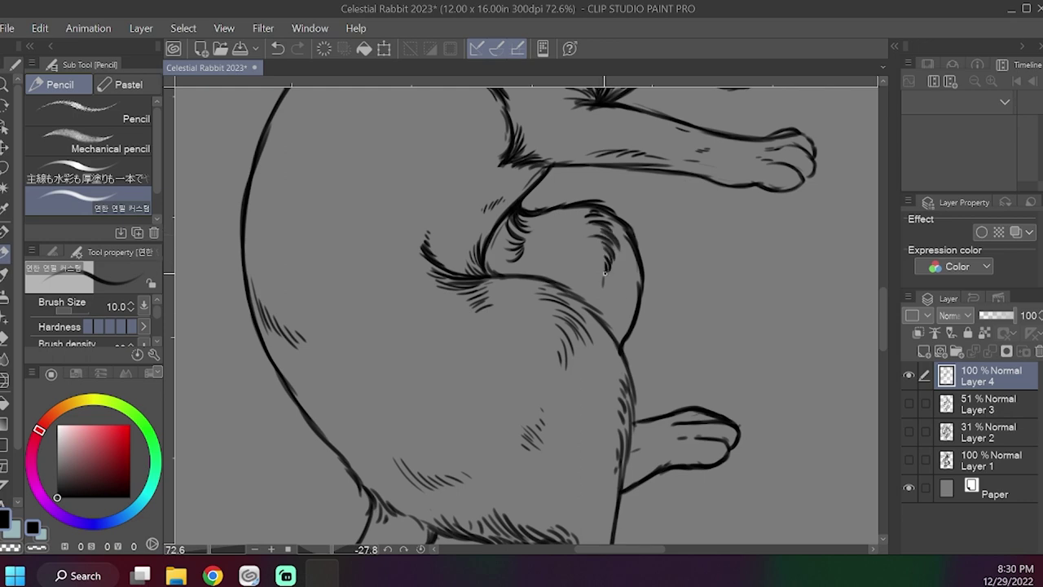
# Thicken the fur strokes along the upper curve and front edge of the upper rabbit's near thigh.
pyautogui.moveTo(650, 335); pyautogui.dragTo(678, 227)
pyautogui.moveTo(575, 179); pyautogui.dragTo(609, 190)
pyautogui.moveTo(585, 185); pyautogui.dragTo(642, 236)
pyautogui.moveTo(687, 311); pyautogui.dragTo(687, 234)
pyautogui.moveTo(651, 189); pyautogui.dragTo(663, 240)
pyautogui.moveTo(657, 210)
pyautogui.mouseDown()
pyautogui.moveTo(656, 281)
pyautogui.moveTo(654, 269)
pyautogui.mouseUp()
pyautogui.moveTo(650, 239); pyautogui.dragTo(647, 283)
pyautogui.moveTo(801, 337); pyautogui.dragTo(799, 388)
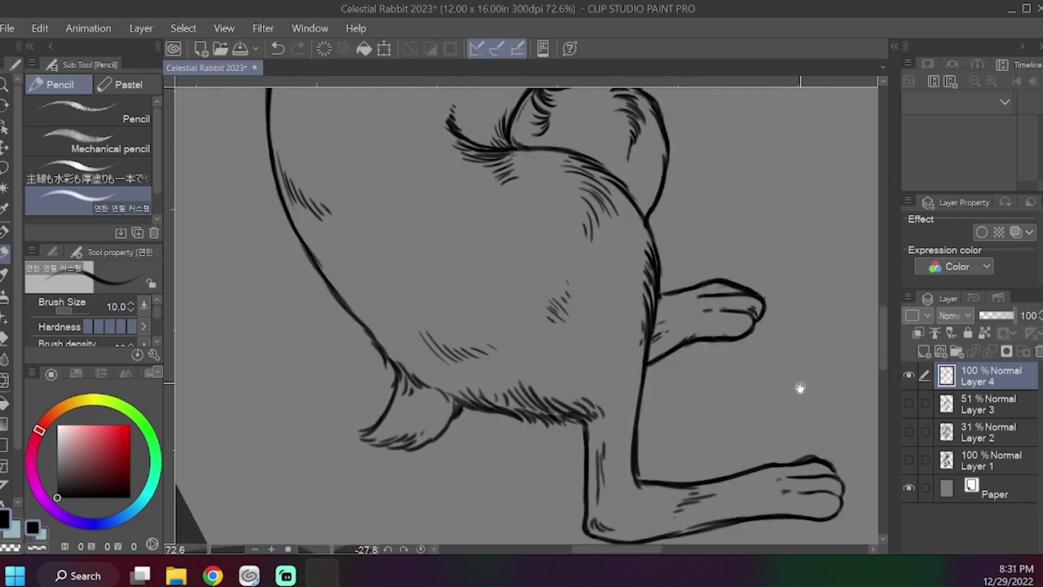
# Build up overlapping fur strokes along the underside of the upper rabbit's haunch, between tail and hind leg.
pyautogui.moveTo(563, 271)
pyautogui.mouseDown()
pyautogui.moveTo(596, 112)
pyautogui.moveTo(546, 232)
pyautogui.moveTo(626, 250)
pyautogui.moveTo(569, 261)
pyautogui.mouseUp()
pyautogui.moveTo(579, 264); pyautogui.dragTo(598, 261)
pyautogui.moveTo(540, 246); pyautogui.dragTo(572, 262)
pyautogui.moveTo(565, 248); pyautogui.dragTo(591, 261)
pyautogui.moveTo(581, 250); pyautogui.dragTo(626, 256)
pyautogui.moveTo(635, 246); pyautogui.dragTo(627, 256)
pyautogui.moveTo(531, 230); pyautogui.dragTo(587, 242)
# Add fur strokes to the upper rabbit's tail base, rump and lower hind leg.
pyautogui.moveTo(468, 243)
pyautogui.mouseDown()
pyautogui.moveTo(465, 273)
pyautogui.moveTo(467, 227)
pyautogui.moveTo(489, 242)
pyautogui.mouseUp()
pyautogui.moveTo(449, 166); pyautogui.dragTo(474, 202)
pyautogui.moveTo(455, 196); pyautogui.dragTo(471, 203)
pyautogui.moveTo(634, 194)
pyautogui.mouseDown()
pyautogui.moveTo(608, 226)
pyautogui.moveTo(614, 277)
pyautogui.mouseUp()
pyautogui.moveTo(604, 319); pyautogui.dragTo(596, 383)
pyautogui.moveTo(699, 279); pyautogui.dragTo(692, 397)
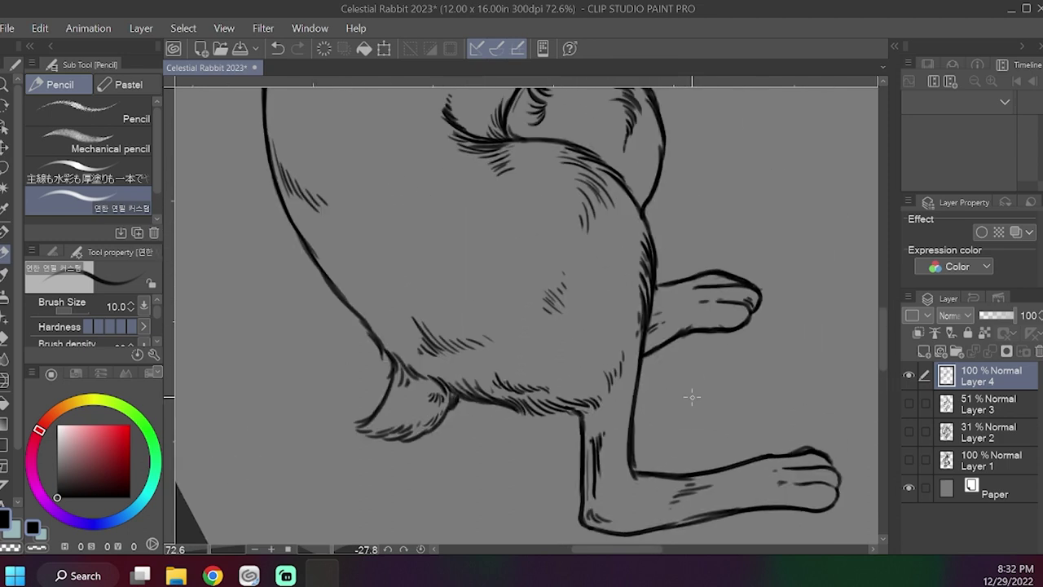
pyautogui.moveTo(418, 203); pyautogui.dragTo(565, 237)
pyautogui.moveTo(574, 278); pyautogui.dragTo(580, 284)
pyautogui.moveTo(580, 280); pyautogui.dragTo(586, 285)
pyautogui.moveTo(635, 244); pyautogui.dragTo(645, 242)
pyautogui.moveTo(640, 242); pyautogui.dragTo(653, 236)
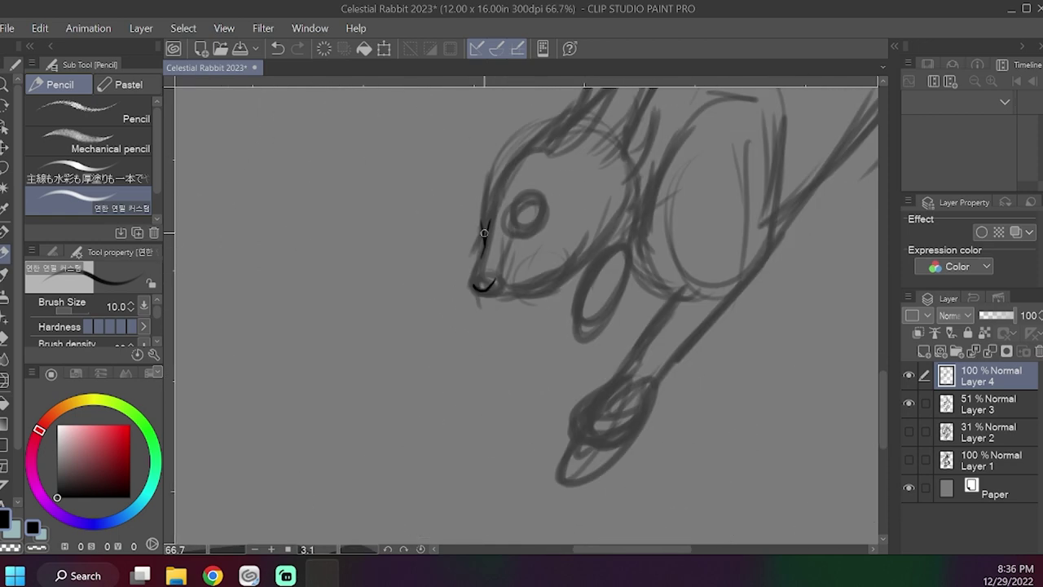
# Undo the last muzzle stroke, outline the lower rabbit's face and neck fur over the Layer 3 sketch, and save the file.
pyautogui.hotkey('ctrl', 'z')
pyautogui.moveTo(535, 202)
pyautogui.mouseDown()
pyautogui.moveTo(480, 235)
pyautogui.moveTo(482, 287)
pyautogui.moveTo(470, 197)
pyautogui.mouseUp()
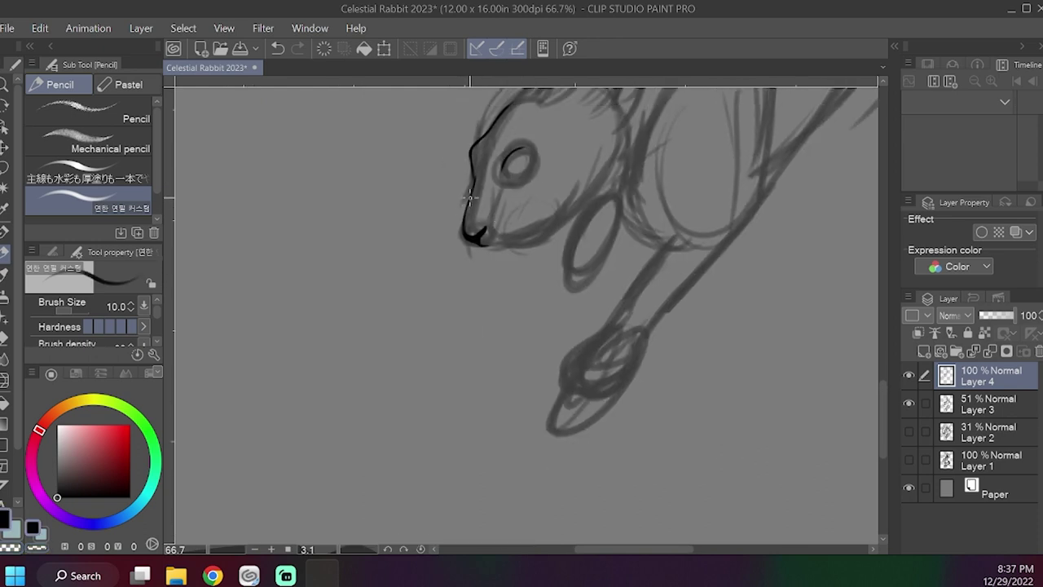
pyautogui.moveTo(476, 246); pyautogui.dragTo(501, 254)
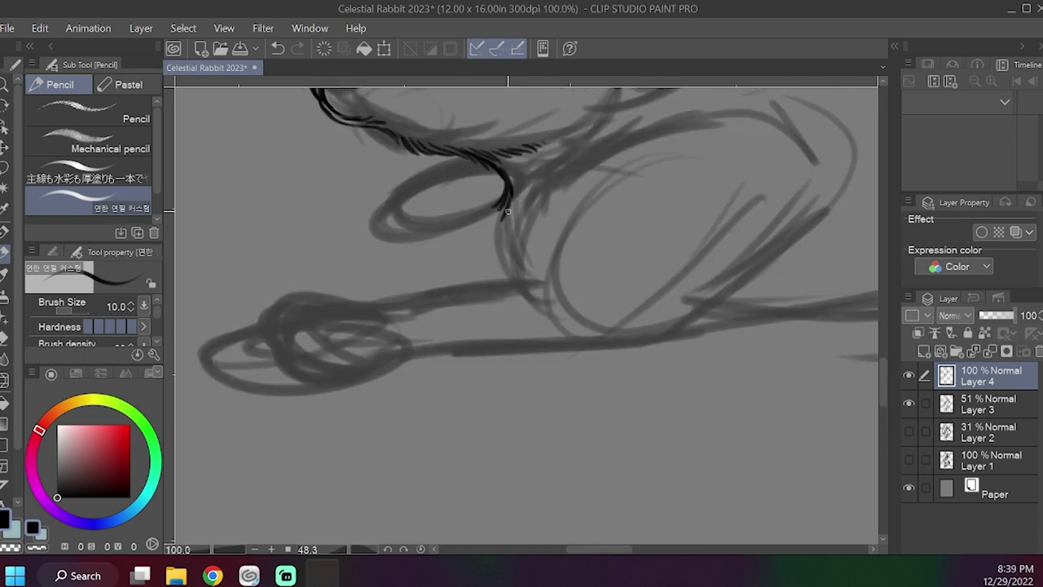
pyautogui.moveTo(518, 184)
pyautogui.mouseDown()
pyautogui.moveTo(494, 234)
pyautogui.moveTo(529, 296)
pyautogui.mouseUp()
pyautogui.moveTo(581, 216)
pyautogui.mouseDown()
pyautogui.moveTo(598, 263)
pyautogui.moveTo(599, 210)
pyautogui.mouseUp()
pyautogui.hotkey('ctrl', 's')
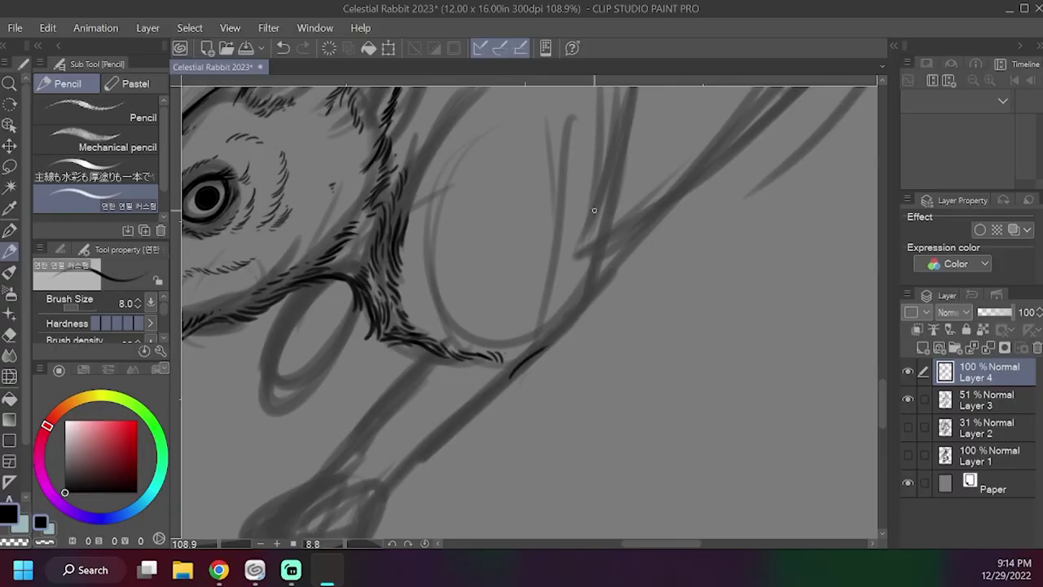
# Outline the lower rabbit's outstretched foreleg and front paw over the sketch at brush size 8.
pyautogui.moveTo(422, 339)
pyautogui.mouseDown()
pyautogui.moveTo(591, 266)
pyautogui.moveTo(495, 381)
pyautogui.moveTo(628, 317)
pyautogui.mouseUp()
pyautogui.moveTo(538, 395)
pyautogui.mouseDown()
pyautogui.moveTo(533, 418)
pyautogui.moveTo(549, 440)
pyautogui.mouseUp()
pyautogui.moveTo(591, 430)
pyautogui.mouseDown()
pyautogui.moveTo(581, 452)
pyautogui.moveTo(610, 451)
pyautogui.mouseUp()
pyautogui.moveTo(648, 422); pyautogui.dragTo(634, 451)
pyautogui.moveTo(653, 401); pyautogui.dragTo(633, 456)
pyautogui.moveTo(637, 450); pyautogui.dragTo(604, 458)
pyautogui.moveTo(548, 427); pyautogui.dragTo(584, 446)
pyautogui.moveTo(578, 393); pyautogui.dragTo(546, 440)
pyautogui.moveTo(599, 371)
pyautogui.mouseDown()
pyautogui.moveTo(575, 396)
pyautogui.moveTo(589, 435)
pyautogui.mouseUp()
pyautogui.moveTo(534, 410); pyautogui.dragTo(544, 434)
# Line the underside of the lower rabbit's outstretched foreleg with short fur strokes up to the elbow.
pyautogui.moveTo(698, 406)
pyautogui.mouseDown()
pyautogui.moveTo(569, 430)
pyautogui.moveTo(541, 400)
pyautogui.moveTo(570, 353)
pyautogui.mouseUp()
pyautogui.moveTo(607, 320)
pyautogui.mouseDown()
pyautogui.moveTo(503, 421)
pyautogui.moveTo(554, 377)
pyautogui.mouseUp()
pyautogui.moveTo(535, 386); pyautogui.dragTo(605, 330)
pyautogui.moveTo(599, 336); pyautogui.dragTo(627, 313)
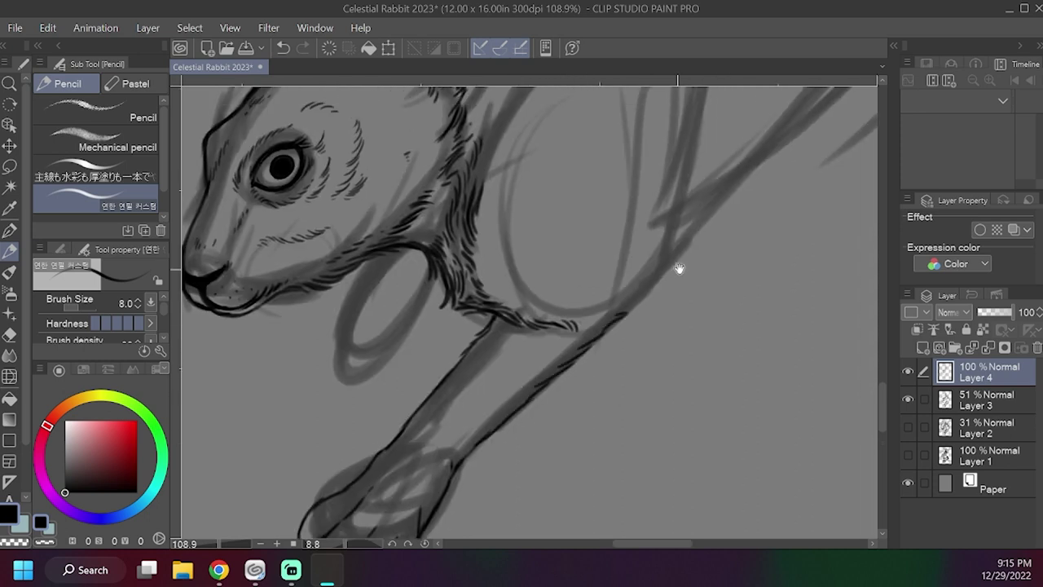
pyautogui.moveTo(678, 270); pyautogui.dragTo(630, 380)
pyautogui.moveTo(580, 414); pyautogui.dragTo(637, 358)
pyautogui.moveTo(627, 352); pyautogui.dragTo(637, 356)
# Draw fur strokes along the rear edge of the lower rabbit's shoulder, above the elbow.
pyautogui.moveTo(658, 130); pyautogui.dragTo(659, 200)
pyautogui.moveTo(665, 132)
pyautogui.mouseDown()
pyautogui.moveTo(666, 187)
pyautogui.moveTo(686, 135)
pyautogui.moveTo(646, 226)
pyautogui.moveTo(635, 354)
pyautogui.mouseUp()
pyautogui.moveTo(643, 316); pyautogui.dragTo(639, 334)
pyautogui.moveTo(747, 252); pyautogui.dragTo(655, 295)
pyautogui.moveTo(340, 328); pyautogui.dragTo(362, 272)
pyautogui.moveTo(366, 272); pyautogui.dragTo(373, 255)
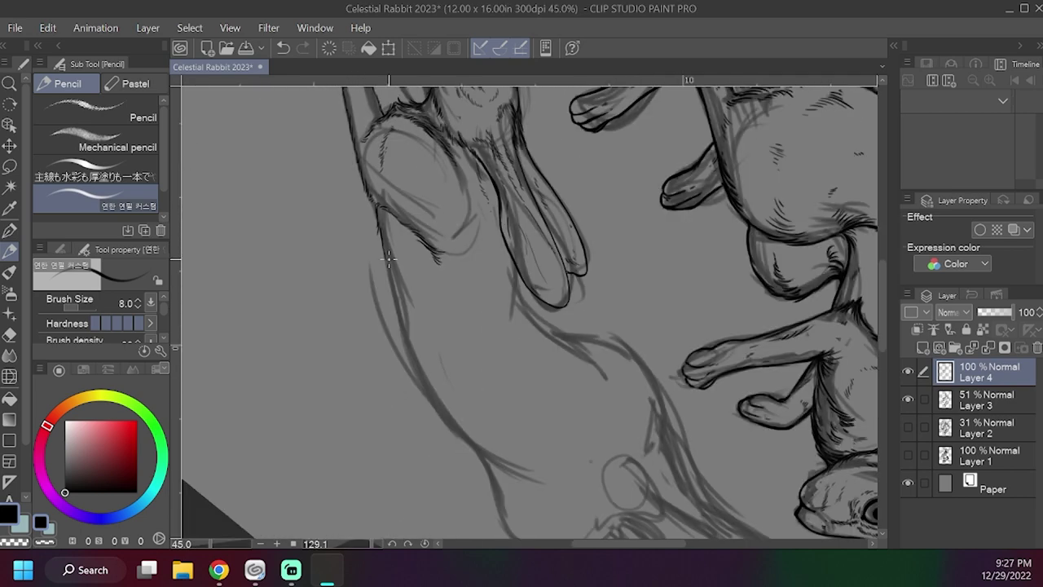
# Raise the brush size to 12 and outline the lower rabbit's belly and back from the shoulder toward the hindquarters.
pyautogui.moveTo(387, 248)
pyautogui.mouseDown()
pyautogui.moveTo(444, 423)
pyautogui.moveTo(499, 471)
pyautogui.mouseUp()
pyautogui.moveTo(575, 337); pyautogui.dragTo(578, 357)
pyautogui.moveTo(518, 285)
pyautogui.mouseDown()
pyautogui.moveTo(523, 304)
pyautogui.moveTo(605, 391)
pyautogui.mouseUp()
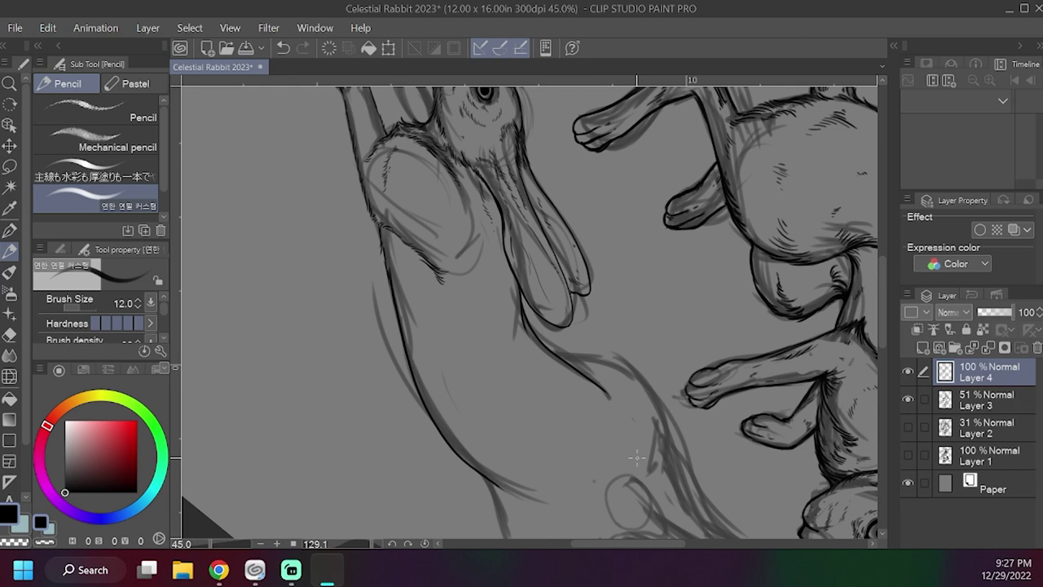
pyautogui.moveTo(637, 458); pyautogui.dragTo(579, 341)
pyautogui.moveTo(563, 292); pyautogui.dragTo(604, 374)
pyautogui.moveTo(575, 405); pyautogui.dragTo(602, 399)
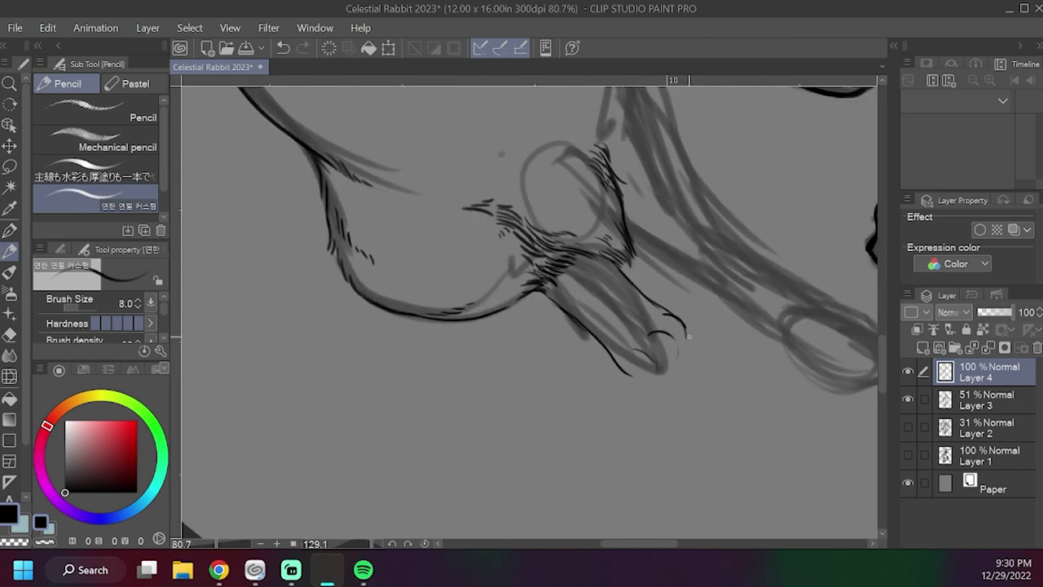
# Try rounded toes and a heart-shaped pad on the lower rabbit's hind paw beside the rounded thigh.
pyautogui.moveTo(626, 376)
pyautogui.mouseDown()
pyautogui.moveTo(678, 350)
pyautogui.moveTo(663, 334)
pyautogui.moveTo(633, 374)
pyautogui.mouseUp()
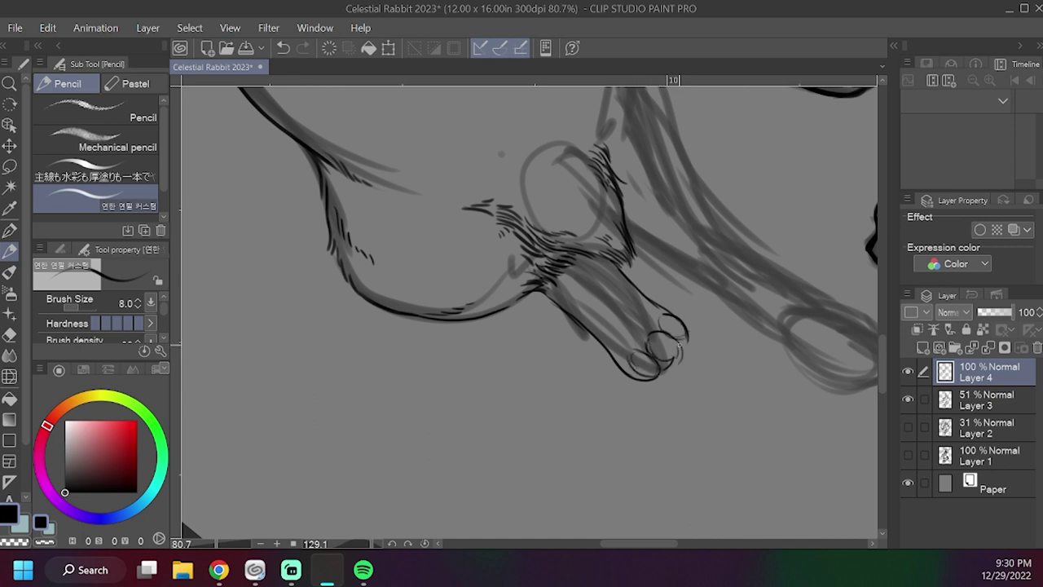
pyautogui.moveTo(630, 327)
pyautogui.mouseDown()
pyautogui.moveTo(602, 308)
pyautogui.moveTo(681, 351)
pyautogui.mouseUp()
pyautogui.moveTo(631, 371); pyautogui.dragTo(660, 371)
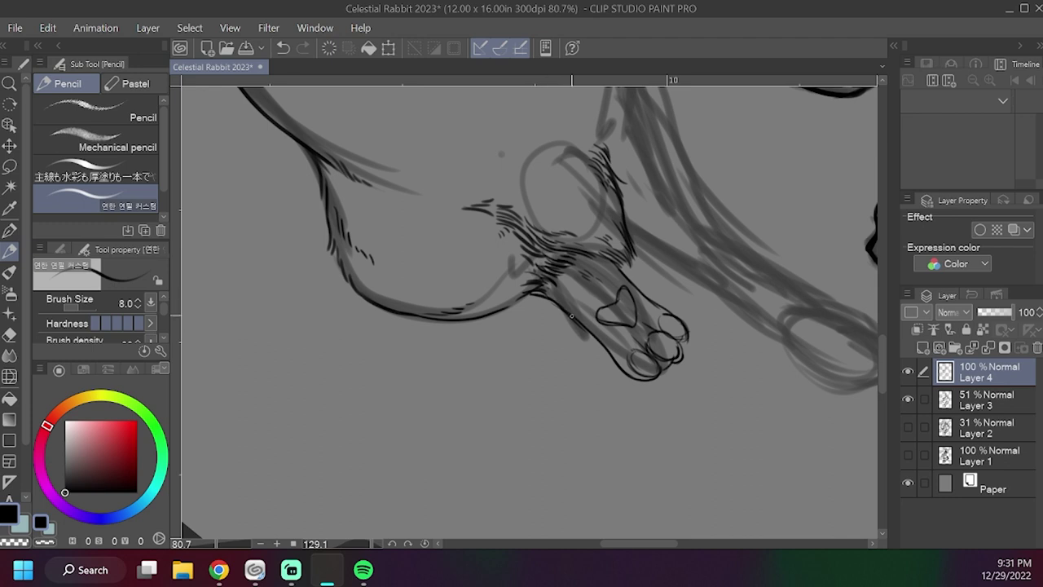
# Raise the brush size to 12 and outline the lower rabbit's extended hind leg and its toes over the sketch.
pyautogui.press(']')
pyautogui.press(']')
pyautogui.moveTo(697, 159)
pyautogui.mouseDown()
pyautogui.moveTo(617, 375)
pyautogui.moveTo(586, 401)
pyautogui.mouseUp()
pyautogui.moveTo(311, 162); pyautogui.dragTo(422, 192)
pyautogui.moveTo(407, 191)
pyautogui.mouseDown()
pyautogui.moveTo(469, 221)
pyautogui.moveTo(486, 242)
pyautogui.mouseUp()
pyautogui.moveTo(514, 389); pyautogui.dragTo(506, 412)
pyautogui.moveTo(489, 249); pyautogui.dragTo(508, 272)
pyautogui.moveTo(493, 255)
pyautogui.mouseDown()
pyautogui.moveTo(533, 348)
pyautogui.moveTo(528, 383)
pyautogui.mouseUp()
pyautogui.moveTo(528, 370); pyautogui.dragTo(508, 423)
pyautogui.moveTo(404, 235); pyautogui.dragTo(437, 274)
pyautogui.moveTo(487, 361)
pyautogui.mouseDown()
pyautogui.moveTo(476, 321)
pyautogui.moveTo(496, 290)
pyautogui.mouseUp()
pyautogui.moveTo(511, 342); pyautogui.dragTo(502, 321)
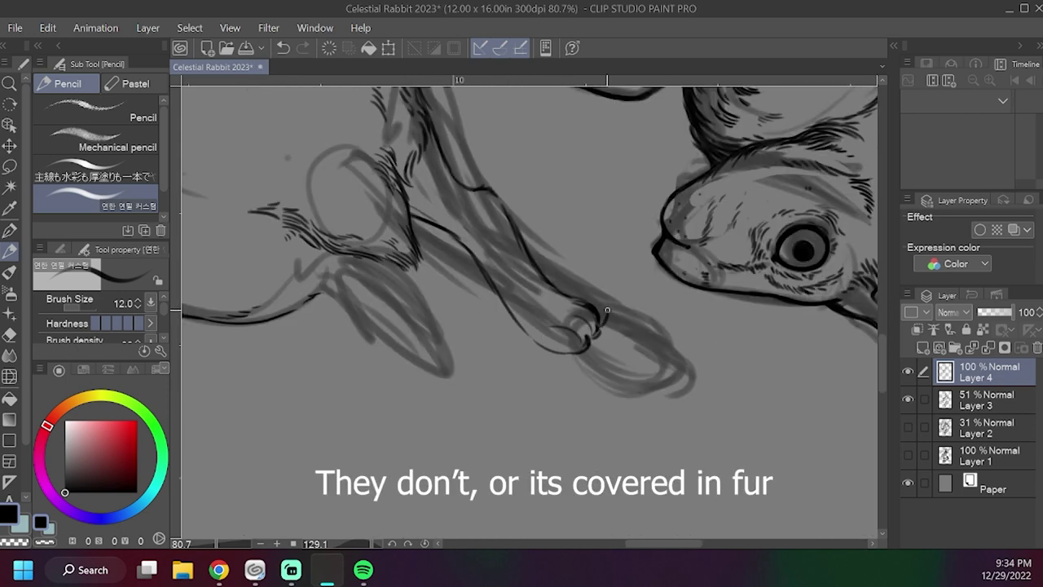
pyautogui.moveTo(607, 308); pyautogui.dragTo(580, 316)
# Switch to Chrome and back, and refine the extended hind paw's toes with claws, erasing stray lines in transparent colour.
pyautogui.click(218, 570)
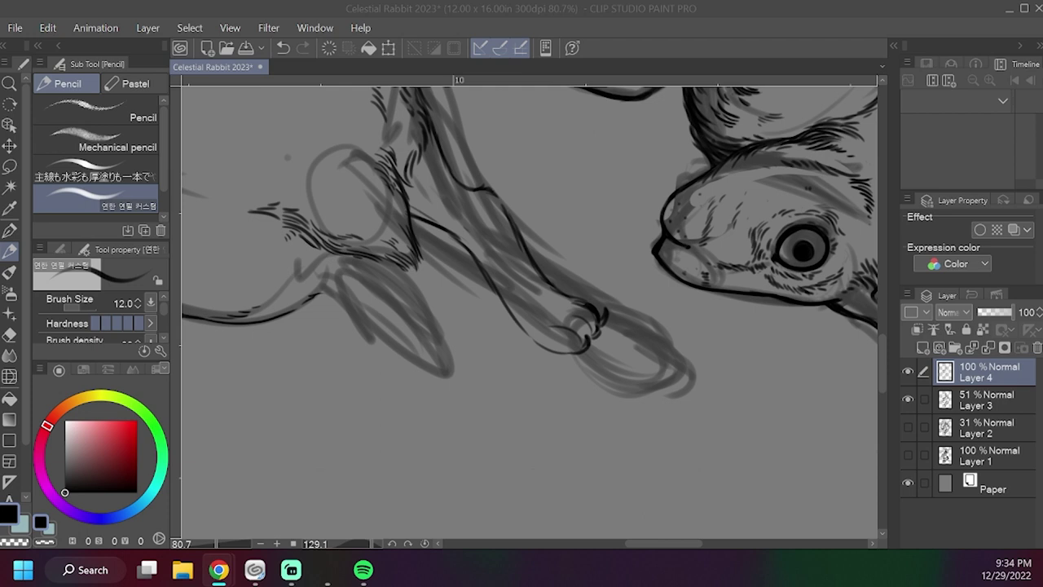
pyautogui.moveTo(569, 299); pyautogui.dragTo(601, 313)
pyautogui.moveTo(514, 316)
pyautogui.mouseDown()
pyautogui.moveTo(575, 356)
pyautogui.moveTo(587, 351)
pyautogui.mouseUp()
pyautogui.moveTo(505, 301)
pyautogui.mouseDown()
pyautogui.moveTo(554, 356)
pyautogui.moveTo(588, 339)
pyautogui.mouseUp()
pyautogui.press('c')
pyautogui.press('c')
pyautogui.moveTo(554, 307); pyautogui.dragTo(595, 334)
pyautogui.moveTo(582, 305)
pyautogui.mouseDown()
pyautogui.moveTo(566, 302)
pyautogui.moveTo(597, 314)
pyautogui.moveTo(602, 348)
pyautogui.moveTo(611, 319)
pyautogui.mouseUp()
pyautogui.press('c')
pyautogui.press('c')
pyautogui.moveTo(601, 308); pyautogui.dragTo(610, 312)
# Add short fur strokes above the extended hind paw and thicken the leg's outline at the hock.
pyautogui.moveTo(522, 283); pyautogui.dragTo(537, 294)
pyautogui.moveTo(536, 278); pyautogui.dragTo(542, 287)
pyautogui.moveTo(494, 195); pyautogui.dragTo(513, 238)
pyautogui.moveTo(471, 176); pyautogui.dragTo(447, 200)
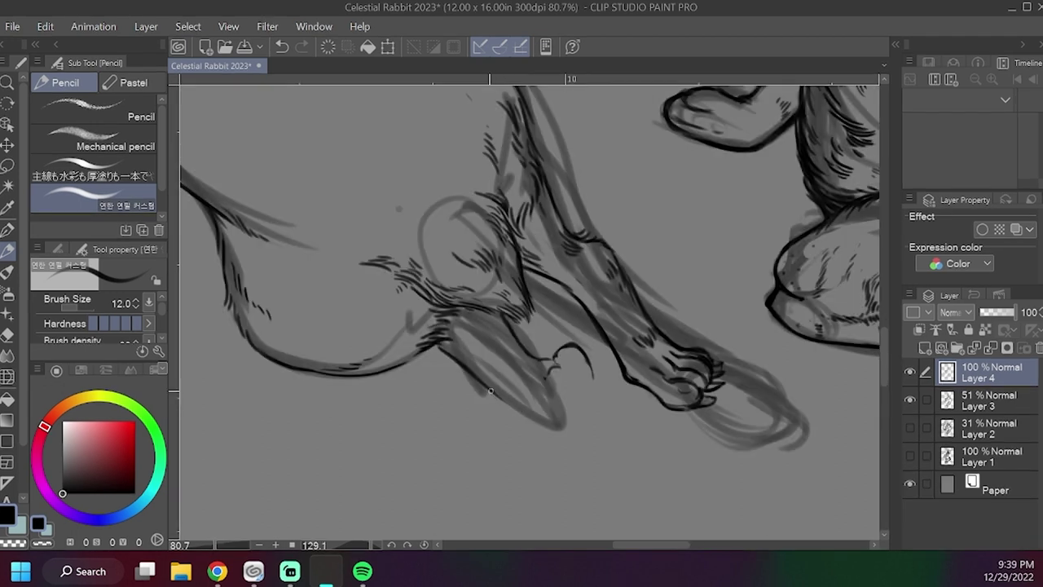
# Outline the lower rabbit's other hind paw and its rounded toes, redrawing the outermost toe closer in.
pyautogui.moveTo(490, 391); pyautogui.dragTo(521, 414)
pyautogui.moveTo(552, 405)
pyautogui.mouseDown()
pyautogui.moveTo(563, 398)
pyautogui.moveTo(564, 433)
pyautogui.mouseUp()
pyautogui.moveTo(552, 395)
pyautogui.mouseDown()
pyautogui.moveTo(548, 376)
pyautogui.moveTo(564, 365)
pyautogui.moveTo(580, 371)
pyautogui.moveTo(593, 400)
pyautogui.mouseUp()
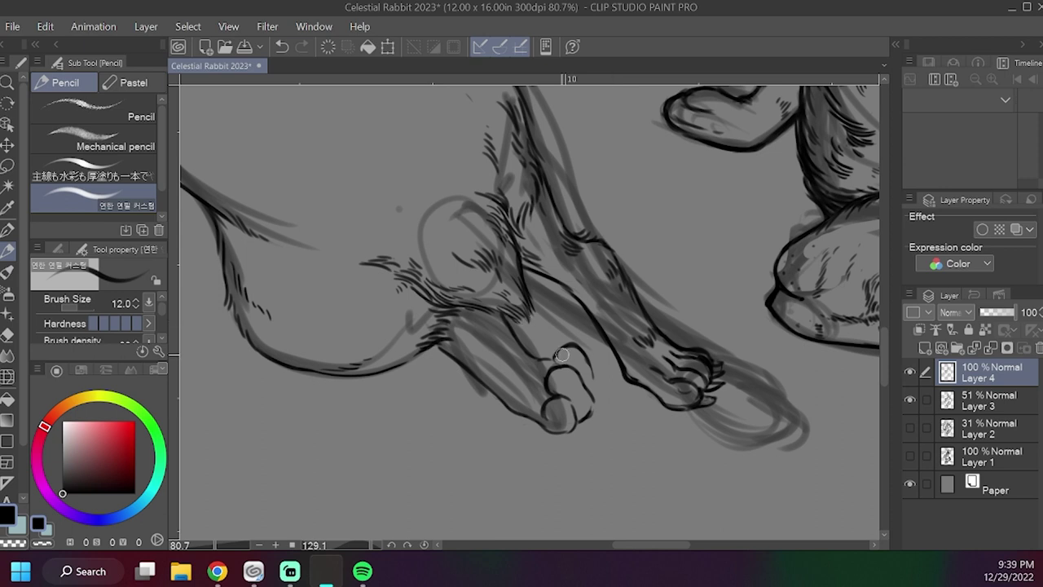
pyautogui.hotkey('ctrl', 'z')
pyautogui.hotkey('ctrl', 'z')
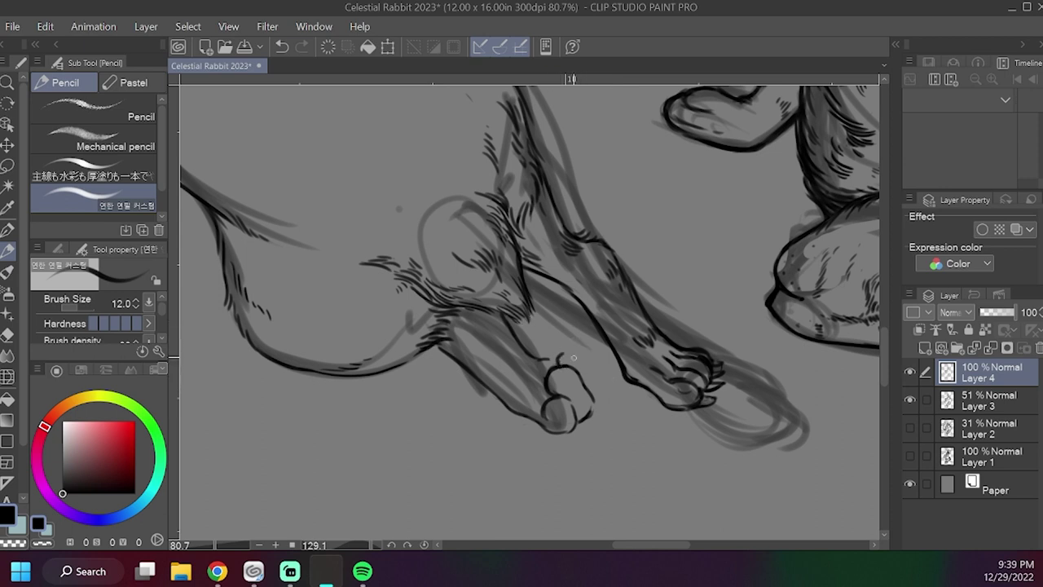
pyautogui.moveTo(561, 356)
pyautogui.mouseDown()
pyautogui.moveTo(586, 366)
pyautogui.moveTo(601, 403)
pyautogui.mouseUp()
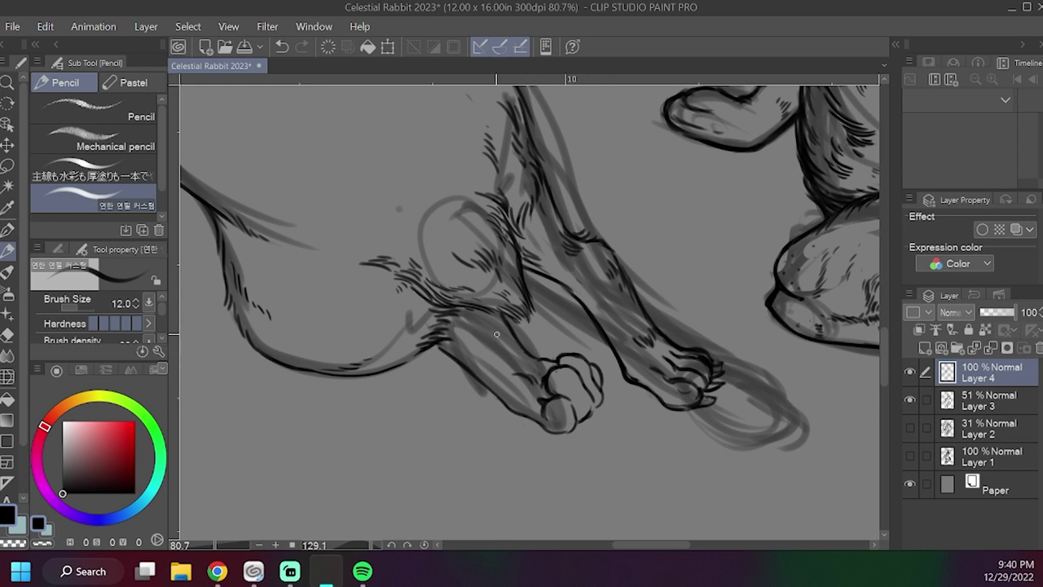
pyautogui.moveTo(466, 353); pyautogui.dragTo(482, 366)
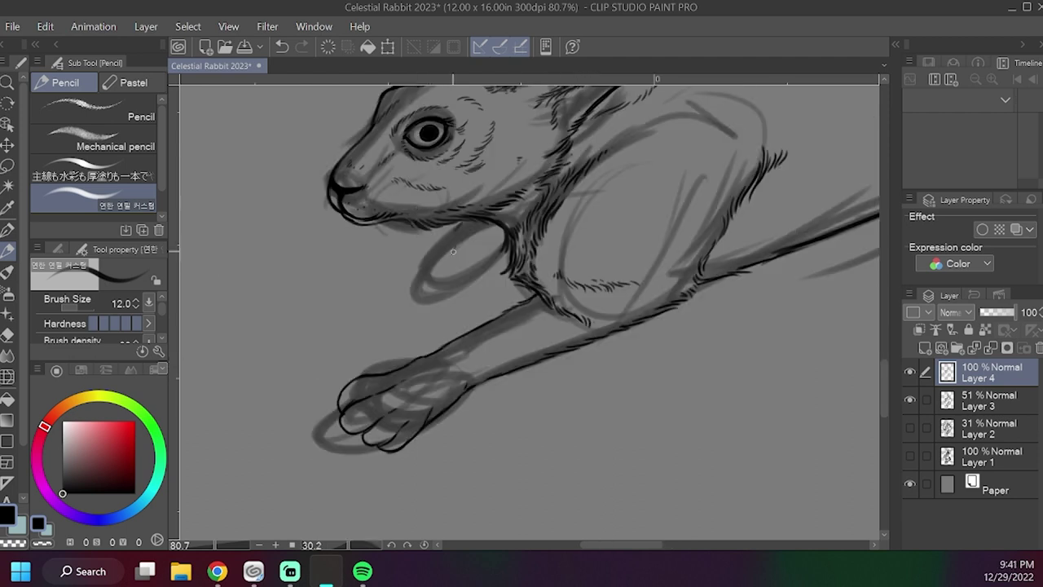
# Outline the lower rabbit's tucked forepaw and toes beneath the chin, redrawing its first edge stroke.
pyautogui.moveTo(454, 249)
pyautogui.mouseDown()
pyautogui.moveTo(427, 286)
pyautogui.moveTo(455, 286)
pyautogui.moveTo(469, 272)
pyautogui.moveTo(440, 248)
pyautogui.moveTo(427, 301)
pyautogui.mouseUp()
pyautogui.hotkey('ctrl', 'z')
pyautogui.moveTo(451, 239)
pyautogui.mouseDown()
pyautogui.moveTo(420, 273)
pyautogui.moveTo(430, 301)
pyautogui.mouseUp()
pyautogui.moveTo(433, 265)
pyautogui.mouseDown()
pyautogui.moveTo(417, 298)
pyautogui.moveTo(465, 224)
pyautogui.moveTo(437, 300)
pyautogui.moveTo(450, 295)
pyautogui.mouseUp()
pyautogui.moveTo(487, 249)
pyautogui.mouseDown()
pyautogui.moveTo(470, 273)
pyautogui.moveTo(506, 247)
pyautogui.mouseUp()
pyautogui.moveTo(413, 271)
pyautogui.mouseDown()
pyautogui.moveTo(410, 292)
pyautogui.moveTo(434, 302)
pyautogui.mouseUp()
pyautogui.moveTo(341, 415); pyautogui.dragTo(371, 395)
pyautogui.moveTo(362, 379)
pyautogui.mouseDown()
pyautogui.moveTo(341, 412)
pyautogui.moveTo(397, 407)
pyautogui.moveTo(433, 382)
pyautogui.moveTo(514, 358)
pyautogui.mouseUp()
pyautogui.hotkey('ctrl', 'z')
# Reduce the brush size to 8 and add fur strokes across the lower rabbit's shoulder and behind the elbow.
pyautogui.press('[')
pyautogui.press('[')
pyautogui.moveTo(874, 214); pyautogui.dragTo(693, 298)
pyautogui.moveTo(605, 235); pyautogui.dragTo(625, 277)
pyautogui.moveTo(538, 309); pyautogui.dragTo(537, 345)
pyautogui.moveTo(542, 310); pyautogui.dragTo(544, 334)
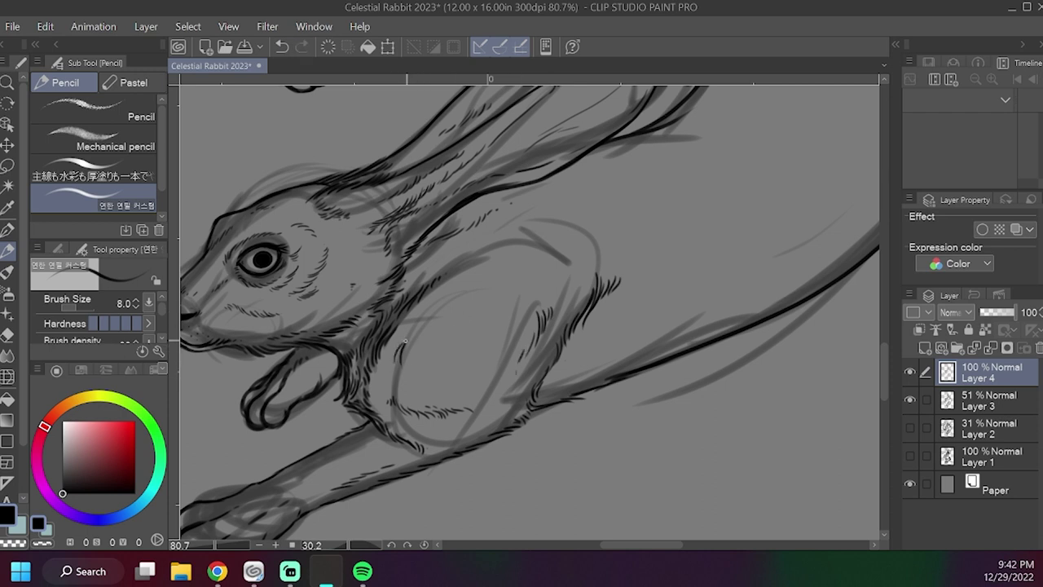
pyautogui.moveTo(551, 281); pyautogui.dragTo(557, 298)
pyautogui.moveTo(565, 275)
pyautogui.mouseDown()
pyautogui.moveTo(571, 302)
pyautogui.moveTo(625, 296)
pyautogui.moveTo(640, 313)
pyautogui.mouseUp()
pyautogui.moveTo(555, 362); pyautogui.dragTo(606, 363)
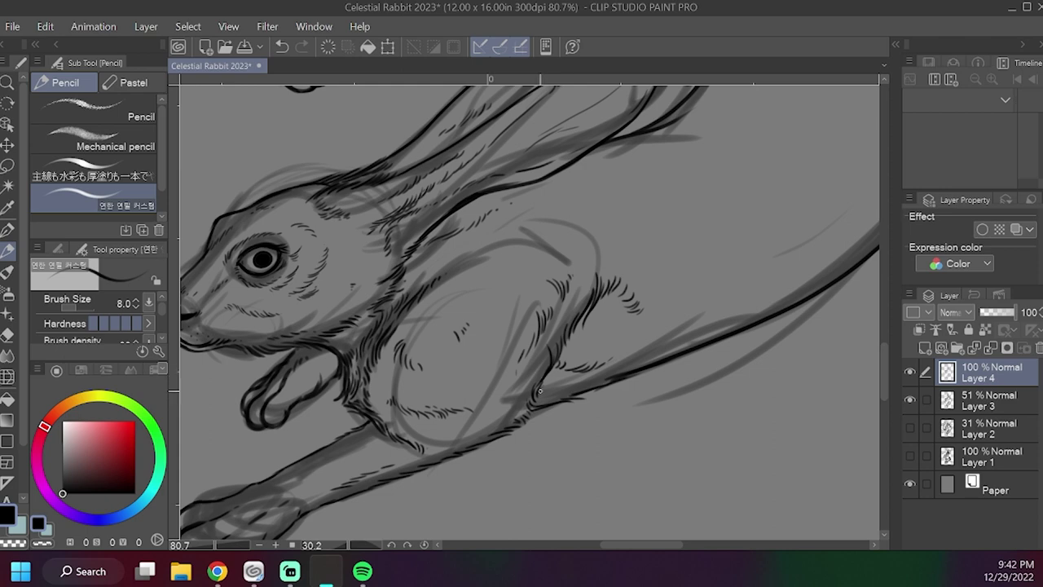
# Hide the rough sketch on Layer 3 and add fur strokes across the middle of the lower rabbit's body.
pyautogui.hscroll(4, 540, 391)
pyautogui.scroll(2, 389, 324)
pyautogui.moveTo(688, 290); pyautogui.dragTo(670, 342)
pyautogui.click(910, 400)
pyautogui.moveTo(595, 167); pyautogui.dragTo(523, 327)
pyautogui.moveTo(532, 224); pyautogui.dragTo(520, 229)
pyautogui.moveTo(473, 330); pyautogui.dragTo(482, 297)
pyautogui.moveTo(480, 298)
pyautogui.mouseDown()
pyautogui.moveTo(475, 234)
pyautogui.moveTo(489, 210)
pyautogui.mouseUp()
pyautogui.moveTo(492, 220); pyautogui.dragTo(489, 202)
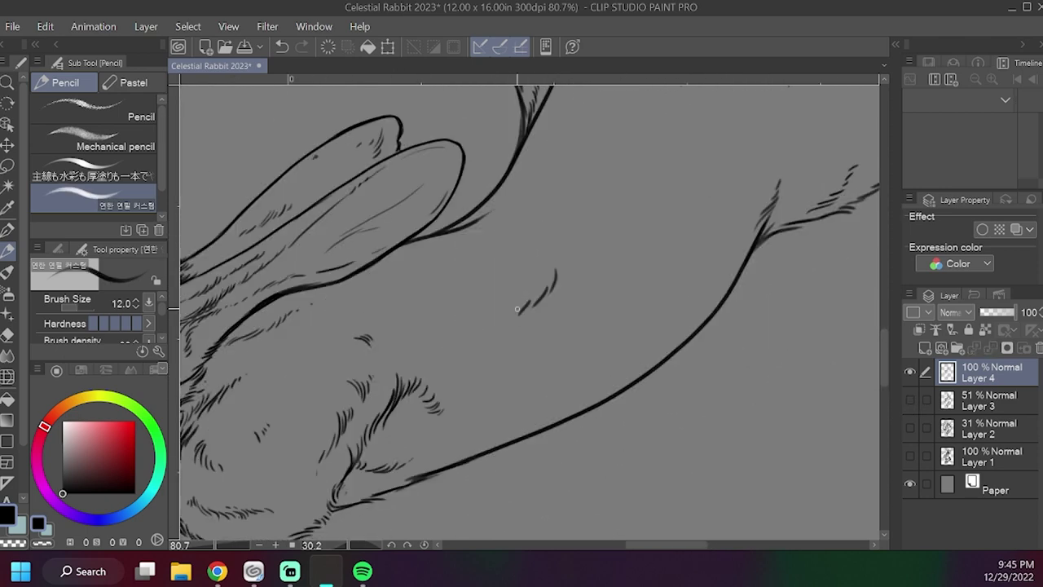
# Add clusters of short fur strokes over the lower rabbit's flank and around the top of its haunch.
pyautogui.moveTo(556, 290); pyautogui.dragTo(586, 257)
pyautogui.moveTo(595, 318); pyautogui.dragTo(614, 290)
pyautogui.moveTo(701, 161); pyautogui.dragTo(697, 242)
pyautogui.moveTo(621, 302); pyautogui.dragTo(627, 285)
pyautogui.moveTo(631, 288); pyautogui.dragTo(639, 273)
pyautogui.moveTo(642, 279); pyautogui.dragTo(654, 251)
pyautogui.moveTo(676, 234); pyautogui.dragTo(697, 220)
pyautogui.moveTo(717, 234); pyautogui.dragTo(745, 230)
pyautogui.moveTo(806, 171); pyautogui.dragTo(753, 218)
pyautogui.moveTo(638, 261)
pyautogui.mouseDown()
pyautogui.moveTo(617, 310)
pyautogui.moveTo(684, 279)
pyautogui.mouseUp()
# Add fur strokes inside the lower rabbit's belly outline and along the edge of its rounded haunch.
pyautogui.moveTo(617, 469); pyautogui.dragTo(644, 417)
pyautogui.moveTo(642, 437); pyautogui.dragTo(657, 402)
pyautogui.moveTo(608, 475); pyautogui.dragTo(625, 436)
pyautogui.moveTo(580, 496); pyautogui.dragTo(611, 468)
pyautogui.moveTo(790, 323); pyautogui.dragTo(808, 307)
pyautogui.moveTo(800, 311); pyautogui.dragTo(815, 282)
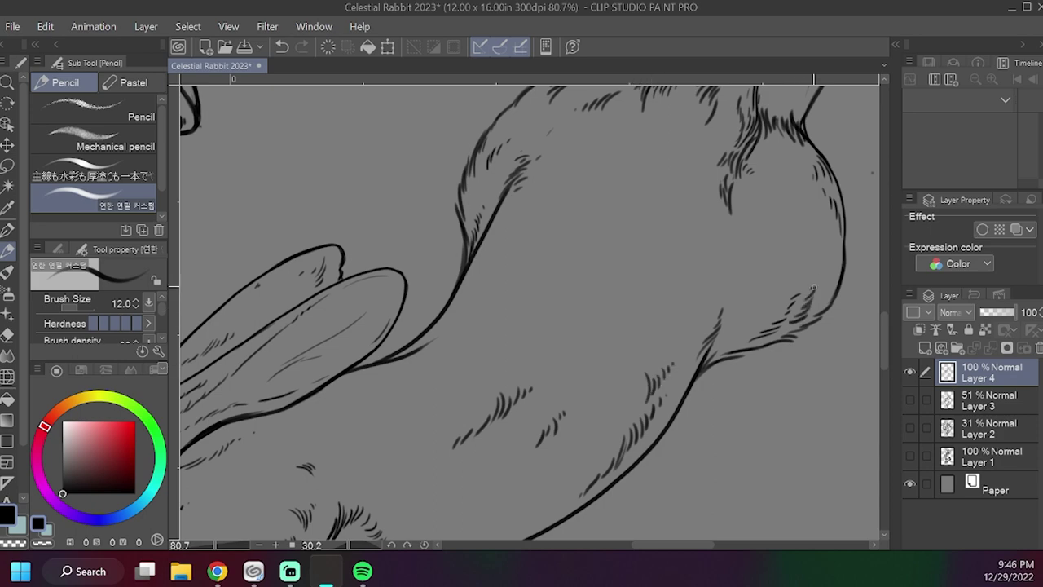
# Reduce the brush size and add finer fur strokes to the lower rabbit's hindquarters.
pyautogui.moveTo(700, 309); pyautogui.dragTo(809, 234)
pyautogui.moveTo(733, 245); pyautogui.dragTo(567, 522)
pyautogui.press('[')
pyautogui.press('[')
pyautogui.moveTo(484, 329); pyautogui.dragTo(500, 373)
pyautogui.moveTo(482, 354); pyautogui.dragTo(499, 373)
pyautogui.moveTo(481, 365); pyautogui.dragTo(495, 380)
pyautogui.moveTo(482, 382); pyautogui.dragTo(494, 389)
pyautogui.moveTo(607, 434)
pyautogui.mouseDown()
pyautogui.moveTo(492, 375)
pyautogui.moveTo(713, 395)
pyautogui.mouseUp()
# Build up fine fur texture along the lower rabbit's thighs and hind legs.
pyautogui.moveTo(562, 227); pyautogui.dragTo(569, 249)
pyautogui.moveTo(559, 238)
pyautogui.mouseDown()
pyautogui.moveTo(563, 259)
pyautogui.moveTo(570, 252)
pyautogui.mouseUp()
pyautogui.moveTo(561, 242); pyautogui.dragTo(559, 273)
pyautogui.moveTo(521, 325); pyautogui.dragTo(518, 288)
pyautogui.moveTo(377, 284); pyautogui.dragTo(384, 312)
pyautogui.moveTo(382, 294); pyautogui.dragTo(392, 324)
pyautogui.moveTo(392, 314); pyautogui.dragTo(405, 334)
pyautogui.moveTo(421, 270); pyautogui.dragTo(451, 306)
pyautogui.moveTo(454, 103)
pyautogui.mouseDown()
pyautogui.moveTo(551, 248)
pyautogui.moveTo(605, 377)
pyautogui.mouseUp()
pyautogui.moveTo(444, 278); pyautogui.dragTo(465, 357)
pyautogui.moveTo(481, 277); pyautogui.dragTo(492, 323)
pyautogui.moveTo(416, 169); pyautogui.dragTo(434, 260)
pyautogui.moveTo(433, 231); pyautogui.dragTo(454, 330)
pyautogui.moveTo(452, 91)
pyautogui.mouseDown()
pyautogui.moveTo(467, 221)
pyautogui.moveTo(512, 372)
pyautogui.mouseUp()
# Raise the brush size to 12 and add bolder fur strokes along the lower rabbit's body contour and outer thigh.
pyautogui.press(']')
pyautogui.press(']')
pyautogui.moveTo(439, 199); pyautogui.dragTo(453, 236)
pyautogui.moveTo(411, 199)
pyautogui.mouseDown()
pyautogui.moveTo(425, 227)
pyautogui.moveTo(405, 215)
pyautogui.mouseUp()
pyautogui.moveTo(383, 206); pyautogui.dragTo(429, 291)
pyautogui.moveTo(488, 334); pyautogui.dragTo(500, 368)
pyautogui.moveTo(609, 250); pyautogui.dragTo(617, 210)
pyautogui.moveTo(787, 384)
pyautogui.mouseDown()
pyautogui.moveTo(568, 237)
pyautogui.moveTo(600, 326)
pyautogui.mouseUp()
pyautogui.moveTo(492, 151); pyautogui.dragTo(540, 191)
pyautogui.moveTo(570, 280); pyautogui.dragTo(573, 312)
# Add fur along the lower rabbit's thigh contours and build the pointed tuft between its hind legs.
pyautogui.moveTo(555, 292)
pyautogui.mouseDown()
pyautogui.moveTo(569, 351)
pyautogui.moveTo(462, 136)
pyautogui.mouseUp()
pyautogui.moveTo(466, 150); pyautogui.dragTo(550, 343)
pyautogui.moveTo(550, 342); pyautogui.dragTo(565, 425)
pyautogui.moveTo(479, 379); pyautogui.dragTo(503, 414)
pyautogui.moveTo(500, 411); pyautogui.dragTo(566, 419)
pyautogui.moveTo(563, 371); pyautogui.dragTo(574, 374)
pyautogui.moveTo(479, 131); pyautogui.dragTo(590, 329)
pyautogui.moveTo(684, 489); pyautogui.dragTo(574, 225)
pyautogui.moveTo(635, 345); pyautogui.dragTo(630, 240)
pyautogui.moveTo(581, 428); pyautogui.dragTo(621, 448)
pyautogui.moveTo(607, 393); pyautogui.dragTo(621, 447)
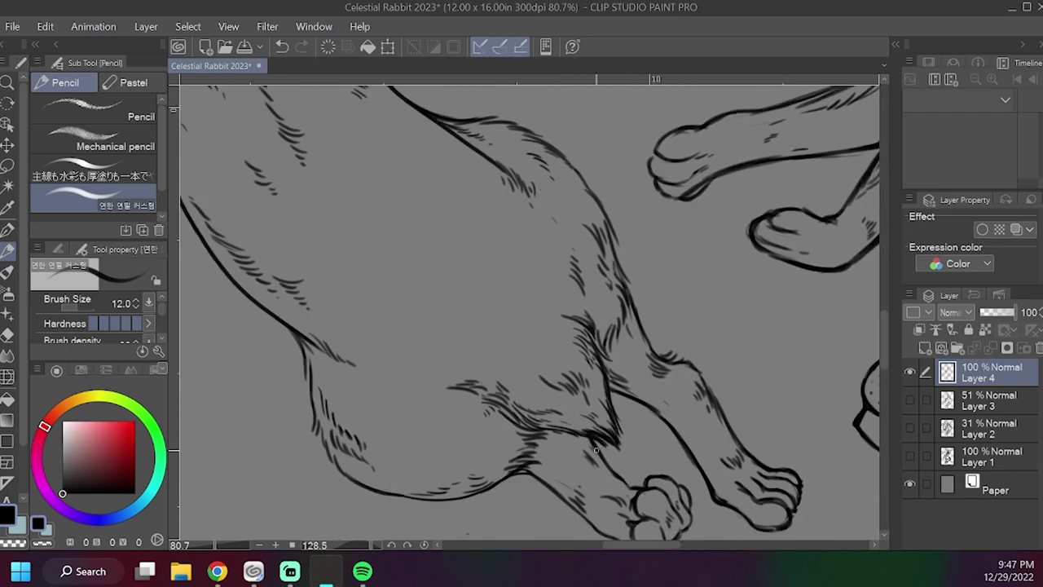
# Reduce the brush size again and finish the lower rabbit's fur with a few short, fine strokes.
pyautogui.moveTo(581, 304); pyautogui.dragTo(631, 365)
pyautogui.press('[')
pyautogui.press('[')
pyautogui.moveTo(472, 336)
pyautogui.mouseDown()
pyautogui.moveTo(507, 356)
pyautogui.moveTo(519, 345)
pyautogui.mouseUp()
pyautogui.moveTo(510, 354)
pyautogui.mouseDown()
pyautogui.moveTo(534, 342)
pyautogui.moveTo(538, 307)
pyautogui.mouseUp()
pyautogui.moveTo(529, 322); pyautogui.dragTo(540, 300)
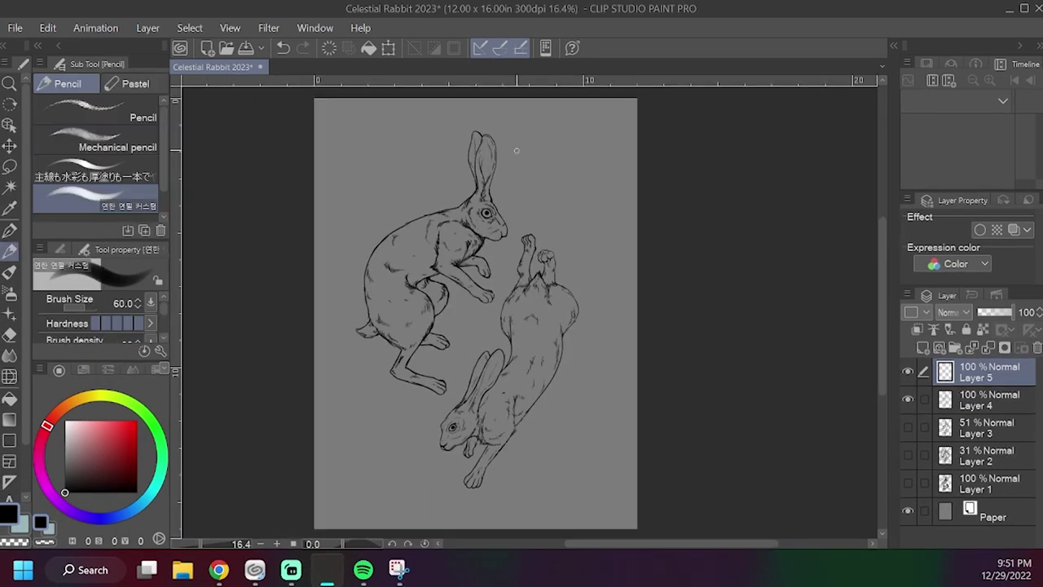
# Rough in vegetables around the rabbits on Layer 5 with brush size 60, including a flared stalk and leafy radishes.
pyautogui.moveTo(530, 213); pyautogui.dragTo(550, 169)
pyautogui.moveTo(526, 214); pyautogui.dragTo(523, 163)
pyautogui.moveTo(513, 152); pyautogui.dragTo(542, 158)
pyautogui.moveTo(542, 158)
pyautogui.mouseDown()
pyautogui.moveTo(542, 198)
pyautogui.moveTo(522, 164)
pyautogui.mouseUp()
pyautogui.moveTo(521, 166); pyautogui.dragTo(514, 158)
pyautogui.moveTo(420, 175)
pyautogui.mouseDown()
pyautogui.moveTo(414, 151)
pyautogui.moveTo(401, 245)
pyautogui.mouseUp()
pyautogui.moveTo(404, 199); pyautogui.dragTo(372, 230)
pyautogui.moveTo(438, 151); pyautogui.dragTo(457, 131)
pyautogui.moveTo(539, 169)
pyautogui.mouseDown()
pyautogui.moveTo(535, 205)
pyautogui.moveTo(564, 218)
pyautogui.moveTo(586, 189)
pyautogui.moveTo(582, 243)
pyautogui.mouseUp()
pyautogui.moveTo(485, 334)
pyautogui.mouseDown()
pyautogui.moveTo(461, 346)
pyautogui.moveTo(513, 383)
pyautogui.mouseUp()
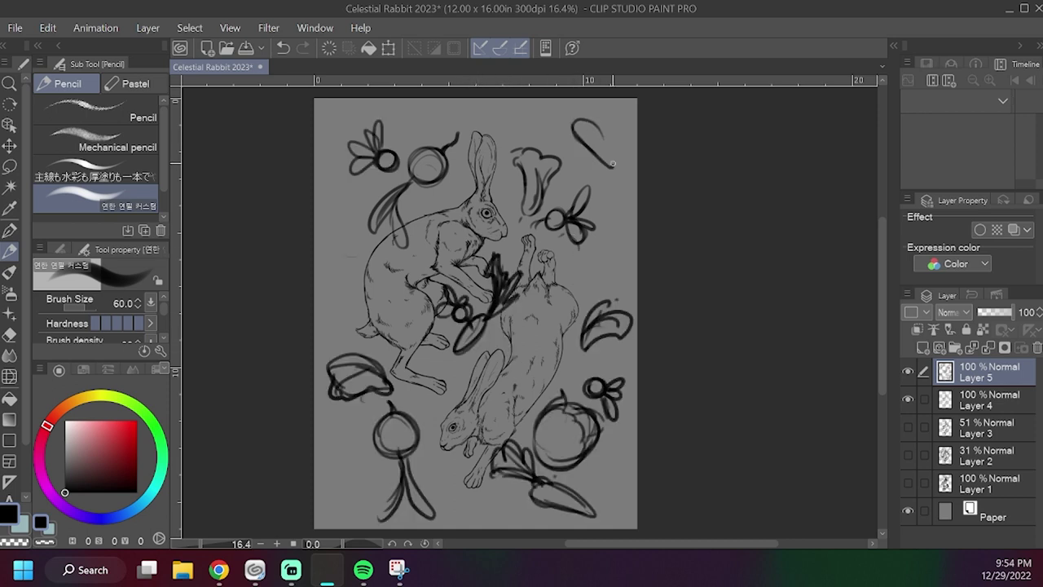
# Sketch a leafy-topped carrot near the page's upper-right corner and a round vegetable at its left edge, then open the Snipping Tool.
pyautogui.moveTo(585, 121); pyautogui.dragTo(613, 169)
pyautogui.moveTo(574, 122)
pyautogui.mouseDown()
pyautogui.moveTo(523, 117)
pyautogui.moveTo(571, 138)
pyautogui.mouseUp()
pyautogui.moveTo(540, 110); pyautogui.dragTo(581, 115)
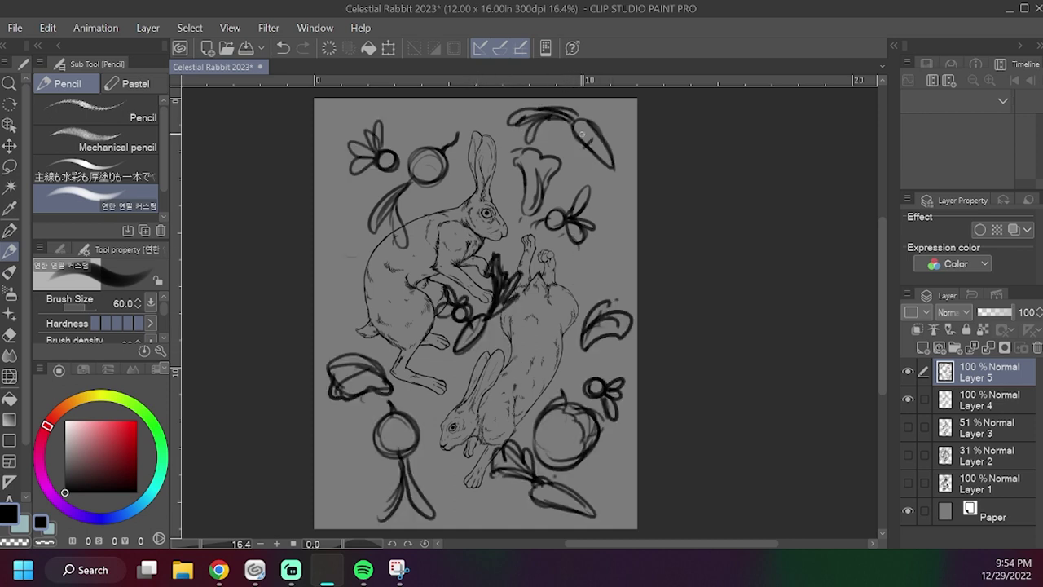
pyautogui.moveTo(358, 238)
pyautogui.mouseDown()
pyautogui.moveTo(324, 287)
pyautogui.moveTo(371, 255)
pyautogui.mouseUp()
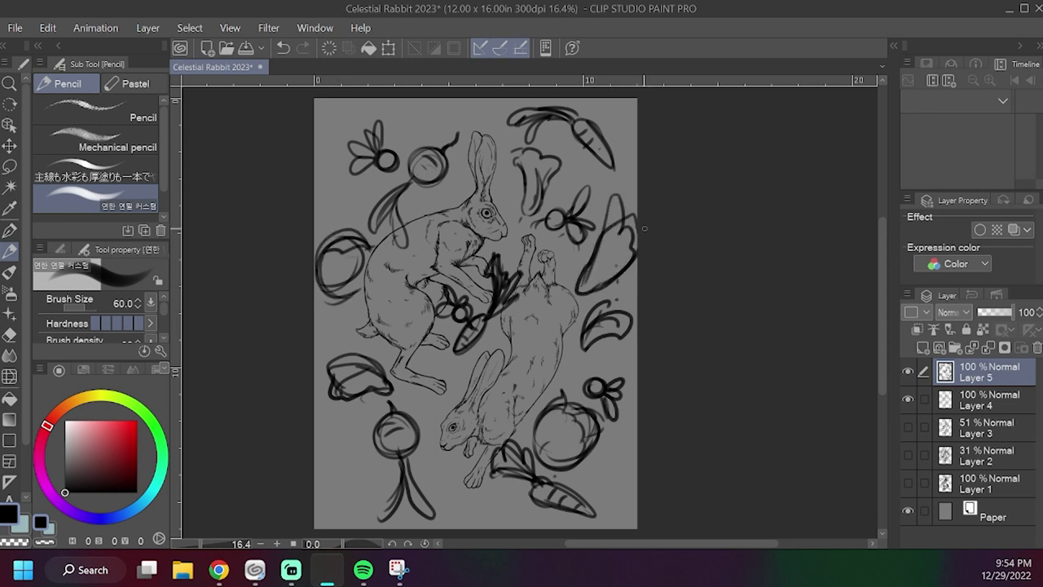
pyautogui.click(399, 569)
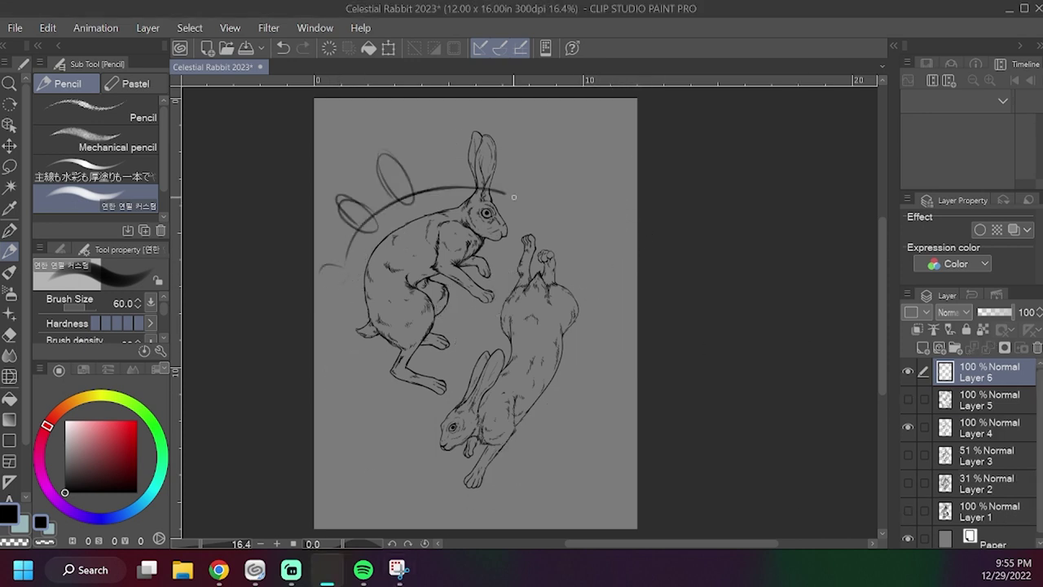
# On Layer 6, sketch a wreath arc circling the rabbits and hang leaf and vegetable shapes along it.
pyautogui.moveTo(505, 193); pyautogui.dragTo(464, 450)
pyautogui.moveTo(456, 184); pyautogui.dragTo(342, 342)
pyautogui.moveTo(383, 150)
pyautogui.mouseDown()
pyautogui.moveTo(471, 202)
pyautogui.moveTo(504, 184)
pyautogui.mouseUp()
pyautogui.moveTo(385, 154); pyautogui.dragTo(414, 210)
pyautogui.moveTo(448, 137); pyautogui.dragTo(462, 197)
pyautogui.moveTo(393, 186); pyautogui.dragTo(395, 214)
pyautogui.moveTo(397, 155); pyautogui.dragTo(434, 170)
pyautogui.moveTo(397, 215); pyautogui.dragTo(429, 203)
pyautogui.moveTo(440, 168); pyautogui.dragTo(374, 144)
pyautogui.moveTo(443, 164); pyautogui.dragTo(426, 133)
pyautogui.moveTo(454, 194)
pyautogui.mouseDown()
pyautogui.moveTo(383, 244)
pyautogui.moveTo(371, 155)
pyautogui.moveTo(343, 260)
pyautogui.mouseUp()
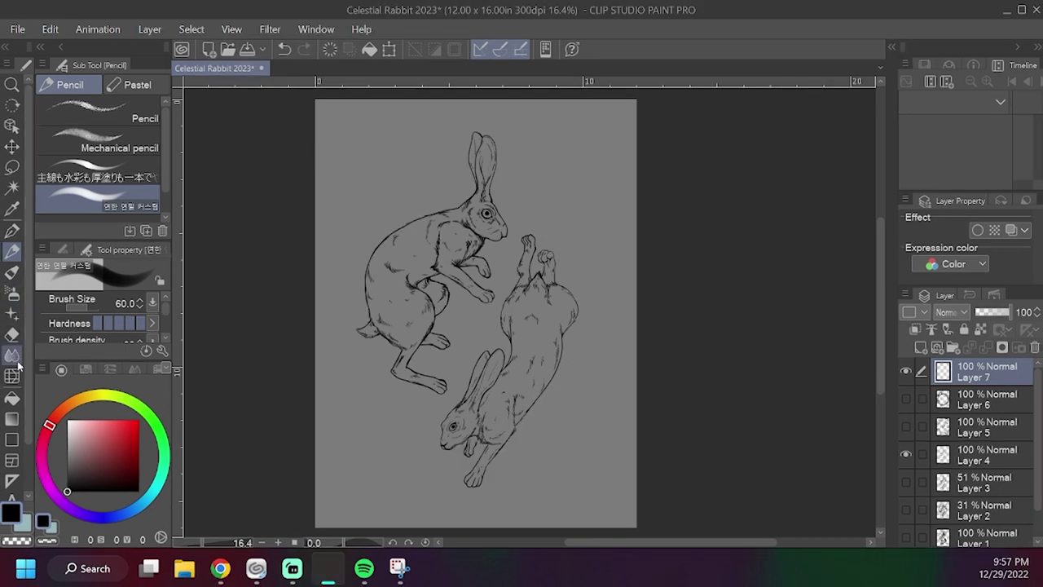
# Draw an outline-only circle around the rabbits on Layer 7 with the Ellipse tool.
pyautogui.click(13, 438)
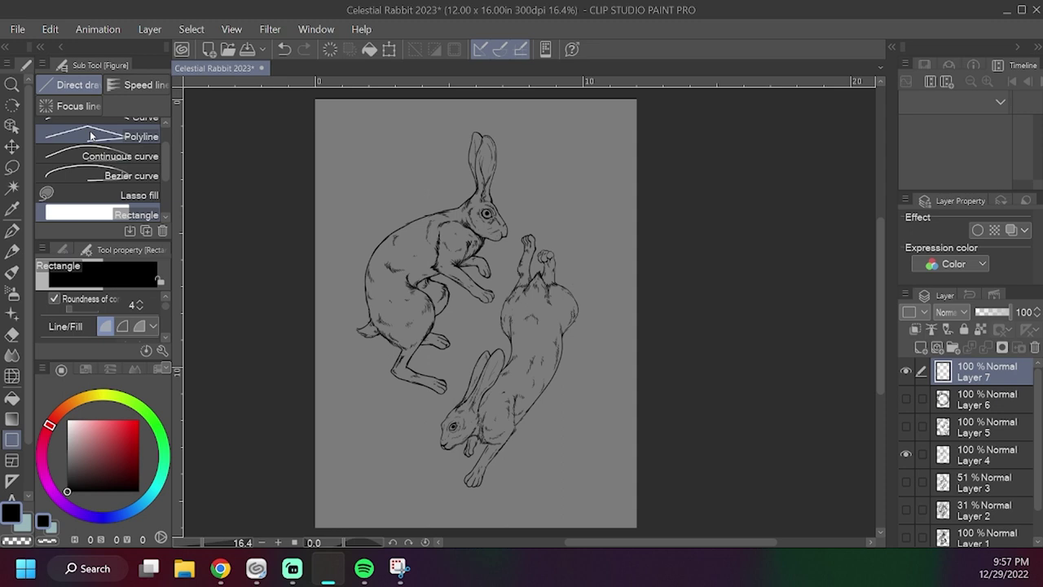
pyautogui.scroll(-2, 166, 188)
pyautogui.click(140, 199)
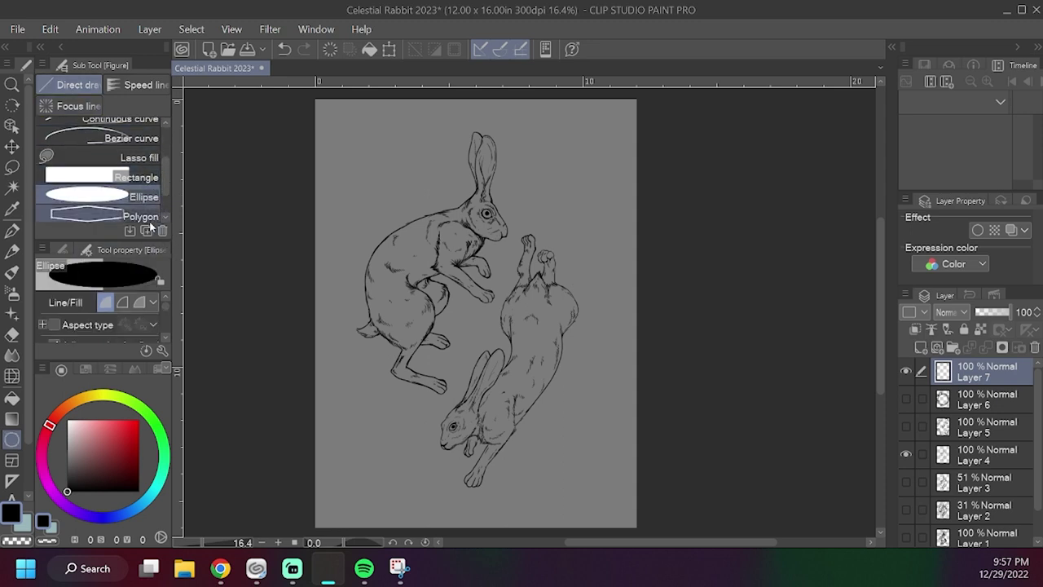
pyautogui.click(124, 302)
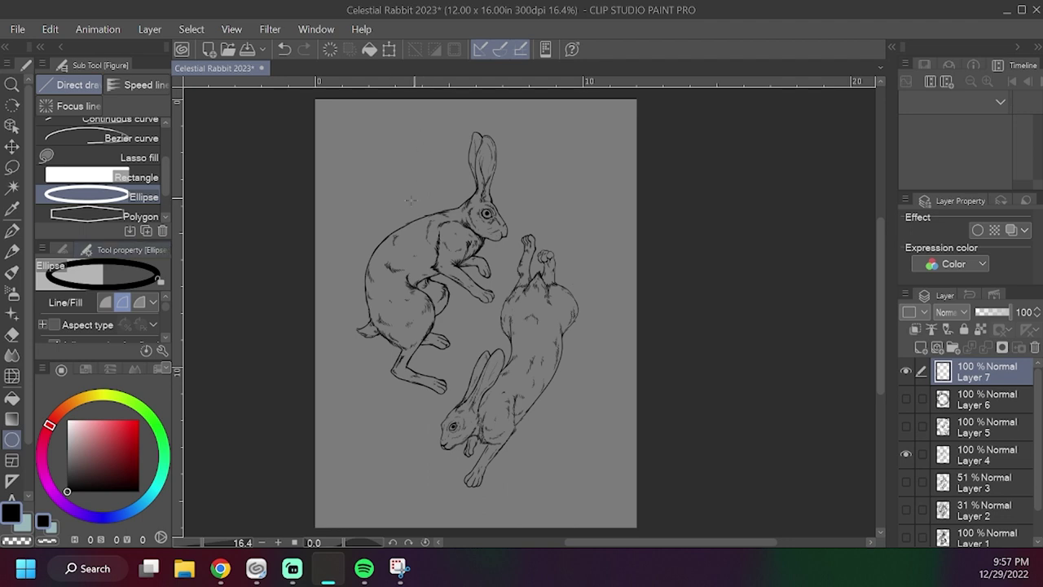
pyautogui.moveTo(347, 152); pyautogui.dragTo(614, 493)
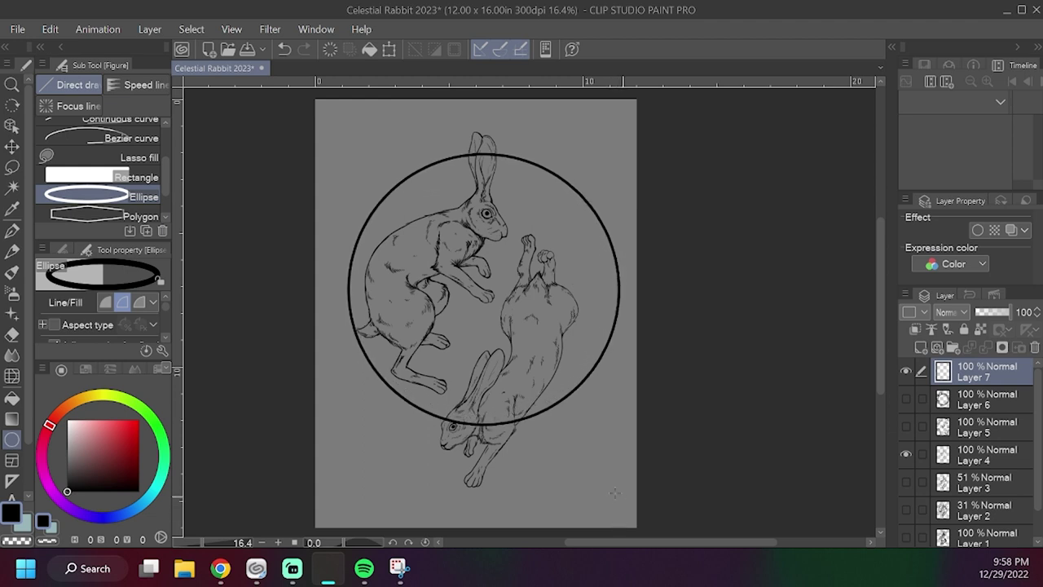
# Enlarge and reposition the circle so it spans nearly the page width around the rabbits, and save the illustration.
pyautogui.click(389, 48)
pyautogui.moveTo(587, 330); pyautogui.dragTo(572, 340)
pyautogui.moveTo(607, 435); pyautogui.dragTo(591, 391)
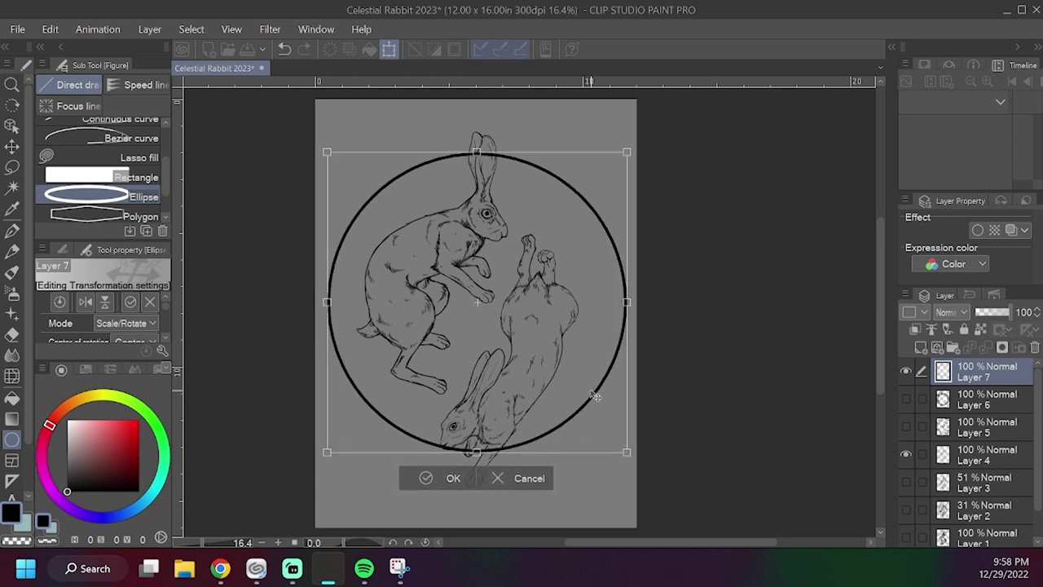
pyautogui.click(453, 479)
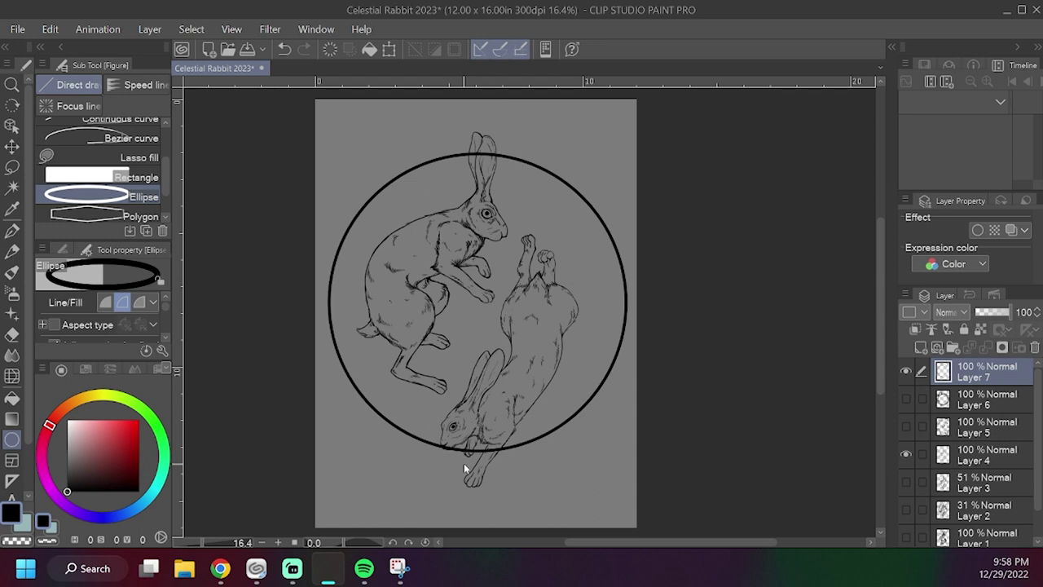
pyautogui.hotkey('ctrl', 's')
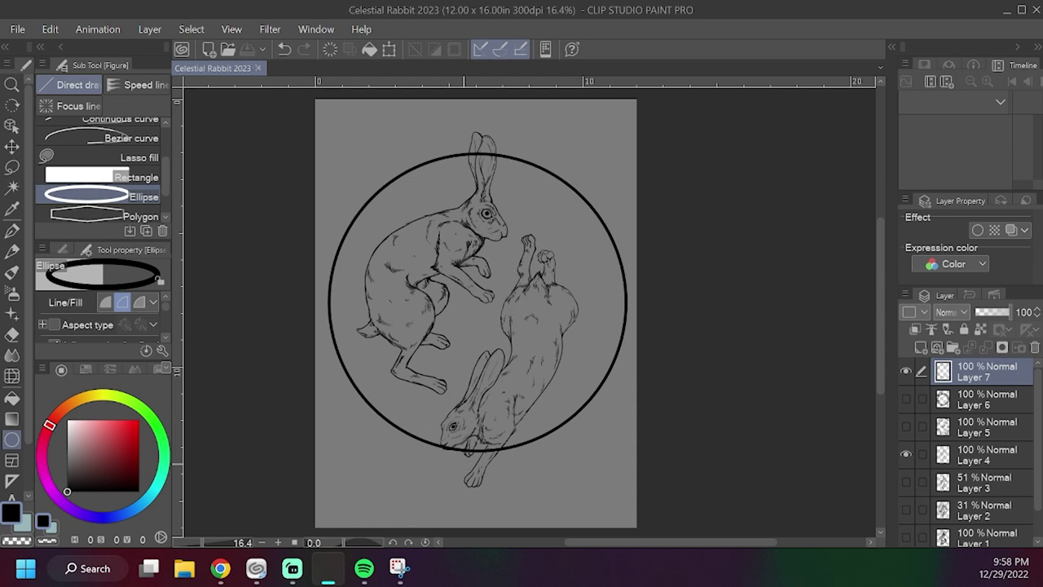
pyautogui.hotkey('alt', 'Tab')
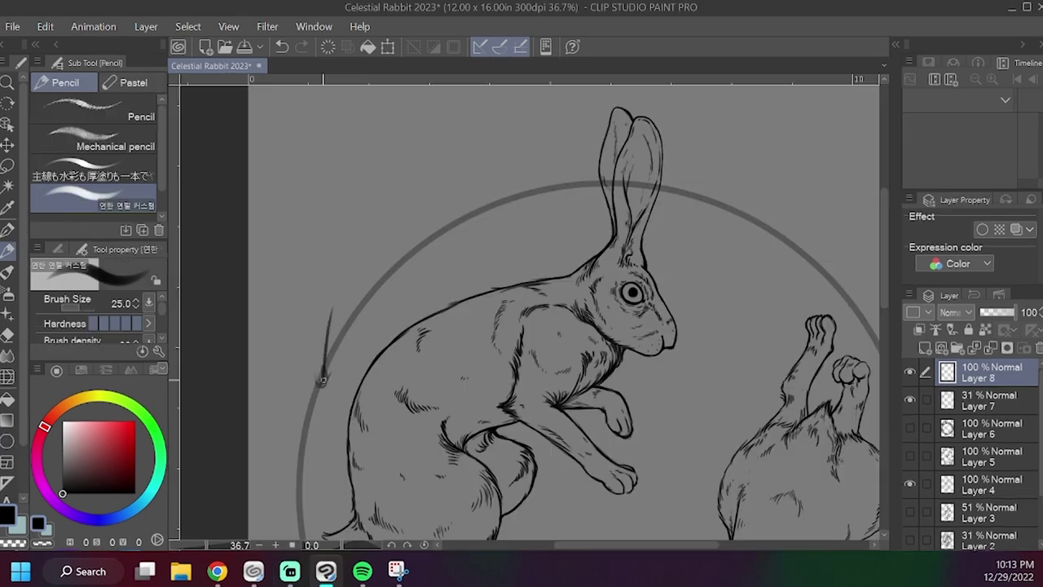
pyautogui.moveTo(383, 259)
pyautogui.mouseDown()
pyautogui.moveTo(320, 375)
pyautogui.moveTo(395, 246)
pyautogui.mouseUp()
pyautogui.hotkey('ctrl', 'z')
pyautogui.moveTo(325, 285); pyautogui.dragTo(428, 234)
pyautogui.moveTo(328, 369)
pyautogui.mouseDown()
pyautogui.moveTo(386, 279)
pyautogui.moveTo(435, 241)
pyautogui.mouseUp()
pyautogui.moveTo(318, 365); pyautogui.dragTo(327, 260)
pyautogui.hotkey('ctrl', 'z')
pyautogui.hotkey('ctrl', 'z')
pyautogui.hotkey('ctrl', 'z')
# Sketch a ruffled leaf, a round radish and narrow leaves along the circle's upper-left arc on Layer 8.
pyautogui.moveTo(319, 371)
pyautogui.mouseDown()
pyautogui.moveTo(374, 245)
pyautogui.moveTo(417, 244)
pyautogui.moveTo(383, 293)
pyautogui.moveTo(368, 343)
pyautogui.moveTo(367, 319)
pyautogui.moveTo(372, 346)
pyautogui.mouseUp()
pyautogui.moveTo(389, 282)
pyautogui.mouseDown()
pyautogui.moveTo(422, 237)
pyautogui.moveTo(408, 247)
pyautogui.moveTo(390, 183)
pyautogui.mouseUp()
pyautogui.moveTo(405, 225); pyautogui.dragTo(382, 193)
pyautogui.moveTo(417, 251); pyautogui.dragTo(462, 265)
pyautogui.moveTo(411, 267); pyautogui.dragTo(461, 265)
# Check the reference in Chrome and sketch a second, smaller radish with a root tip on the circle above the first.
pyautogui.hotkey('alt', 'Tab')
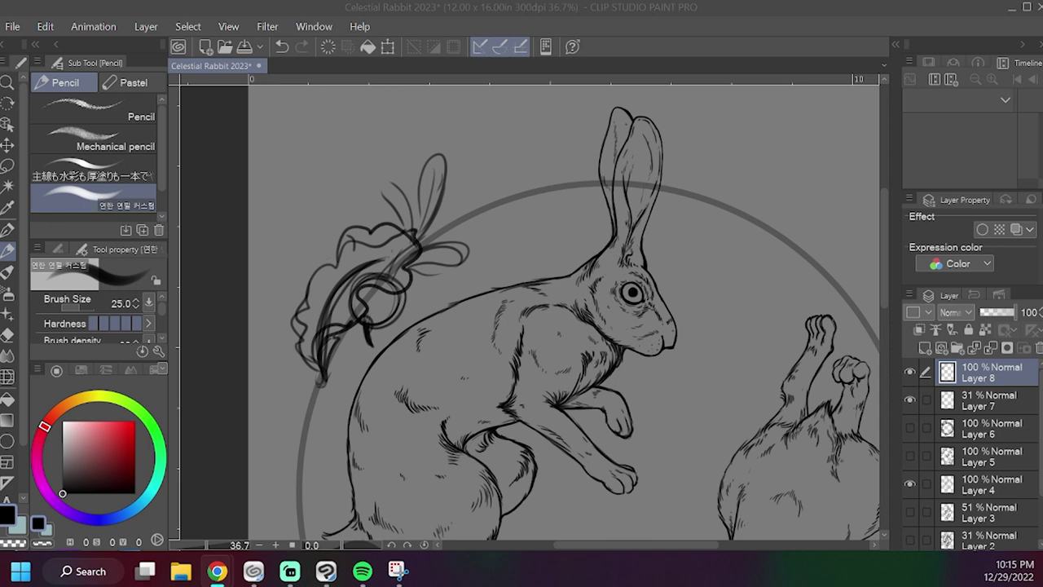
pyautogui.hotkey('alt', 'Tab')
pyautogui.moveTo(446, 212)
pyautogui.mouseDown()
pyautogui.moveTo(410, 209)
pyautogui.moveTo(370, 227)
pyautogui.moveTo(475, 235)
pyautogui.mouseUp()
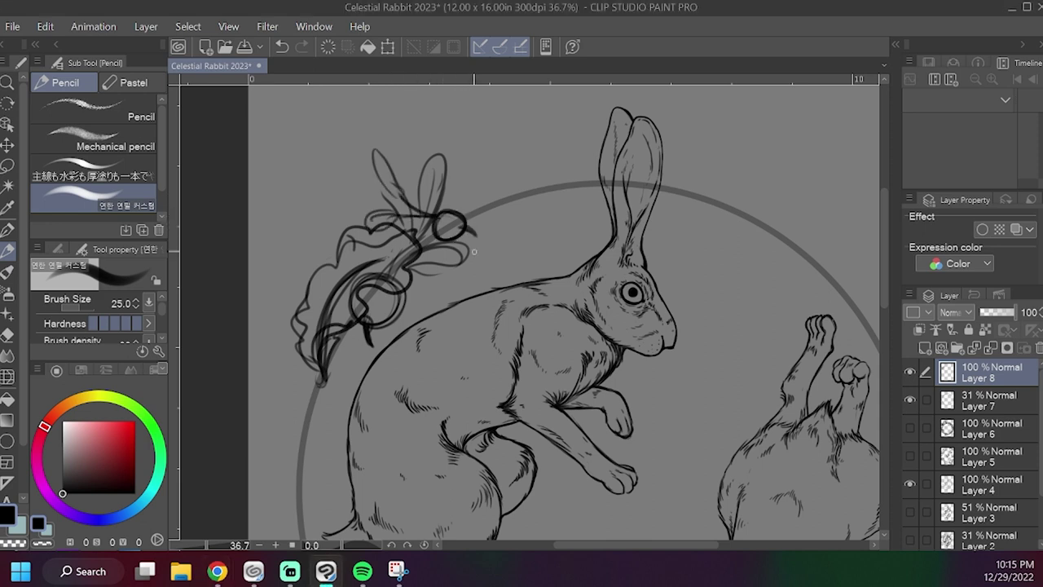
# Consult the Chrome reference again and sketch a long root vegetable below the ruffled leaf on the circle.
pyautogui.hotkey('alt', 'Tab')
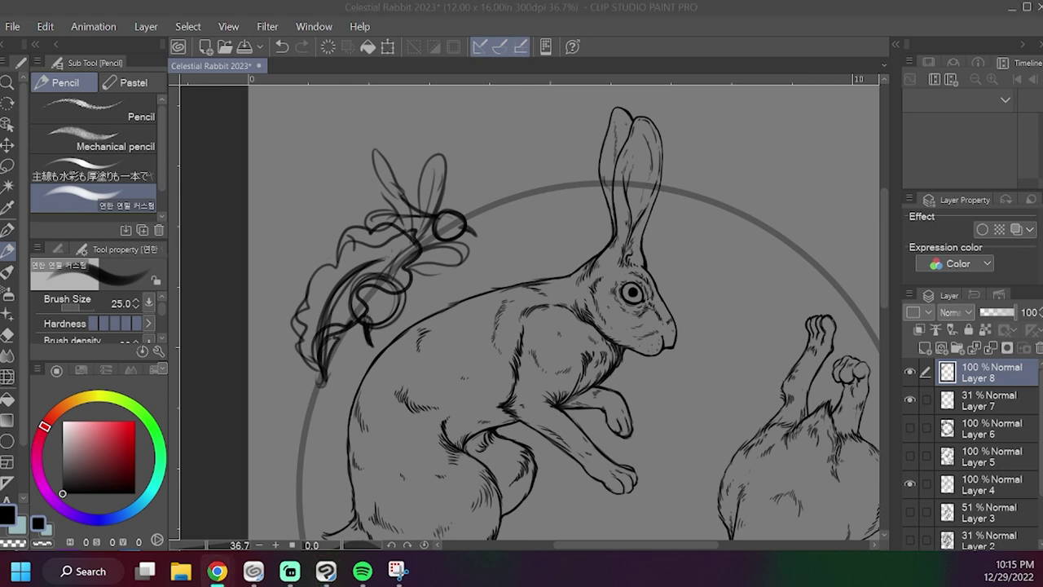
pyautogui.hotkey('alt', 'Tab')
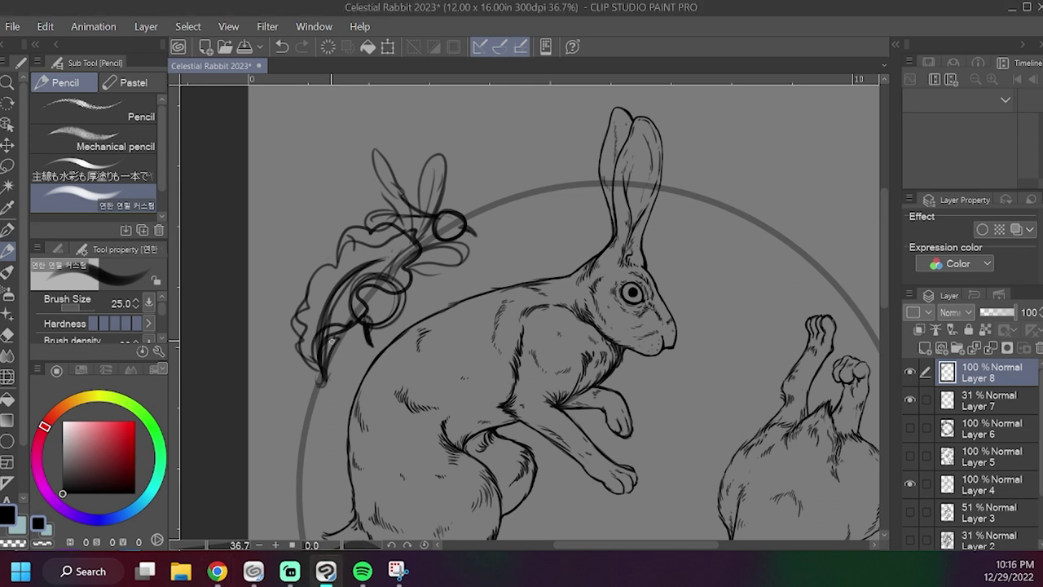
pyautogui.moveTo(345, 342)
pyautogui.mouseDown()
pyautogui.moveTo(293, 434)
pyautogui.moveTo(338, 384)
pyautogui.mouseUp()
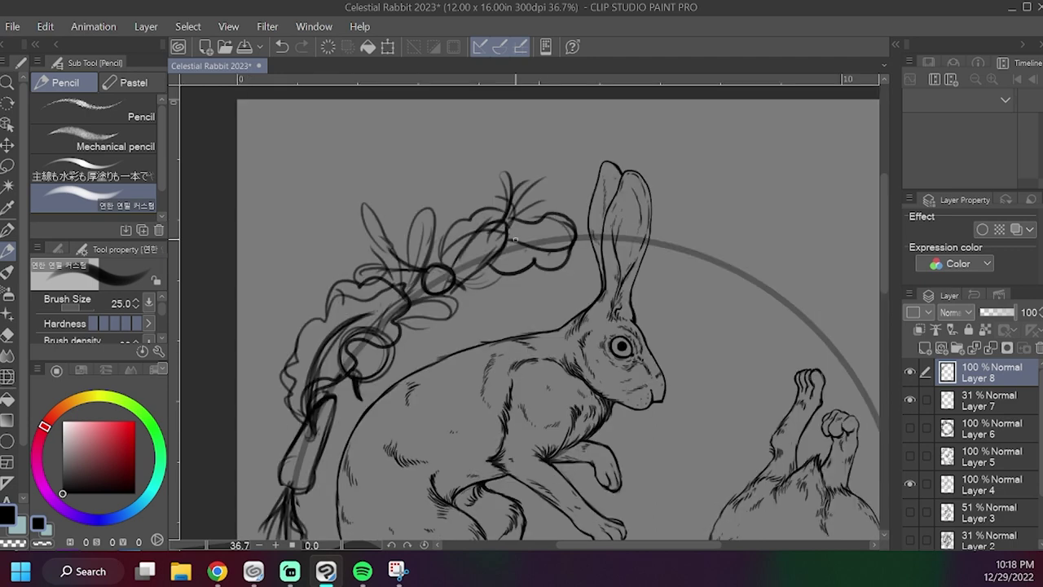
# Sketch additional round vegetables, stems and leaves along the upper arc of the circle, continuing the wreath.
pyautogui.moveTo(571, 203)
pyautogui.mouseDown()
pyautogui.moveTo(619, 245)
pyautogui.moveTo(538, 216)
pyautogui.mouseUp()
pyautogui.moveTo(586, 184); pyautogui.dragTo(522, 200)
pyautogui.moveTo(534, 380)
pyautogui.mouseDown()
pyautogui.moveTo(656, 266)
pyautogui.moveTo(639, 262)
pyautogui.mouseUp()
pyautogui.moveTo(420, 333)
pyautogui.mouseDown()
pyautogui.moveTo(395, 448)
pyautogui.moveTo(415, 445)
pyautogui.mouseUp()
pyautogui.hotkey('ctrl', 'z')
pyautogui.moveTo(401, 368); pyautogui.dragTo(365, 453)
pyautogui.moveTo(425, 342); pyautogui.dragTo(395, 469)
pyautogui.moveTo(461, 422); pyautogui.dragTo(431, 305)
pyautogui.moveTo(404, 360); pyautogui.dragTo(429, 389)
pyautogui.moveTo(400, 359)
pyautogui.mouseDown()
pyautogui.moveTo(386, 301)
pyautogui.moveTo(399, 355)
pyautogui.mouseUp()
pyautogui.moveTo(397, 357)
pyautogui.mouseDown()
pyautogui.moveTo(349, 351)
pyautogui.moveTo(356, 359)
pyautogui.mouseUp()
pyautogui.moveTo(401, 358); pyautogui.dragTo(406, 328)
pyautogui.moveTo(390, 360)
pyautogui.mouseDown()
pyautogui.moveTo(422, 434)
pyautogui.moveTo(440, 425)
pyautogui.moveTo(439, 467)
pyautogui.mouseUp()
pyautogui.moveTo(384, 352); pyautogui.dragTo(396, 412)
pyautogui.moveTo(410, 317); pyautogui.dragTo(407, 359)
pyautogui.moveTo(457, 411); pyautogui.dragTo(408, 310)
pyautogui.moveTo(420, 354)
pyautogui.mouseDown()
pyautogui.moveTo(420, 327)
pyautogui.moveTo(439, 393)
pyautogui.mouseUp()
pyautogui.moveTo(423, 380)
pyautogui.mouseDown()
pyautogui.moveTo(459, 422)
pyautogui.moveTo(421, 425)
pyautogui.mouseUp()
pyautogui.moveTo(456, 388); pyautogui.dragTo(456, 411)
pyautogui.moveTo(382, 346)
pyautogui.mouseDown()
pyautogui.moveTo(346, 368)
pyautogui.moveTo(396, 367)
pyautogui.mouseUp()
# Sketch another group of long leaves and vegetables farther along the circle to extend the wreath.
pyautogui.moveTo(587, 195); pyautogui.dragTo(561, 308)
pyautogui.moveTo(673, 231)
pyautogui.mouseDown()
pyautogui.moveTo(539, 305)
pyautogui.moveTo(722, 203)
pyautogui.moveTo(669, 263)
pyautogui.mouseUp()
pyautogui.moveTo(711, 228); pyautogui.dragTo(668, 270)
pyautogui.moveTo(720, 216); pyautogui.dragTo(706, 231)
pyautogui.moveTo(543, 296); pyautogui.dragTo(519, 311)
pyautogui.moveTo(520, 310); pyautogui.dragTo(644, 294)
pyautogui.moveTo(575, 313); pyautogui.dragTo(665, 283)
pyautogui.moveTo(556, 286); pyautogui.dragTo(520, 309)
pyautogui.moveTo(668, 267); pyautogui.dragTo(671, 283)
pyautogui.moveTo(722, 205); pyautogui.dragTo(624, 267)
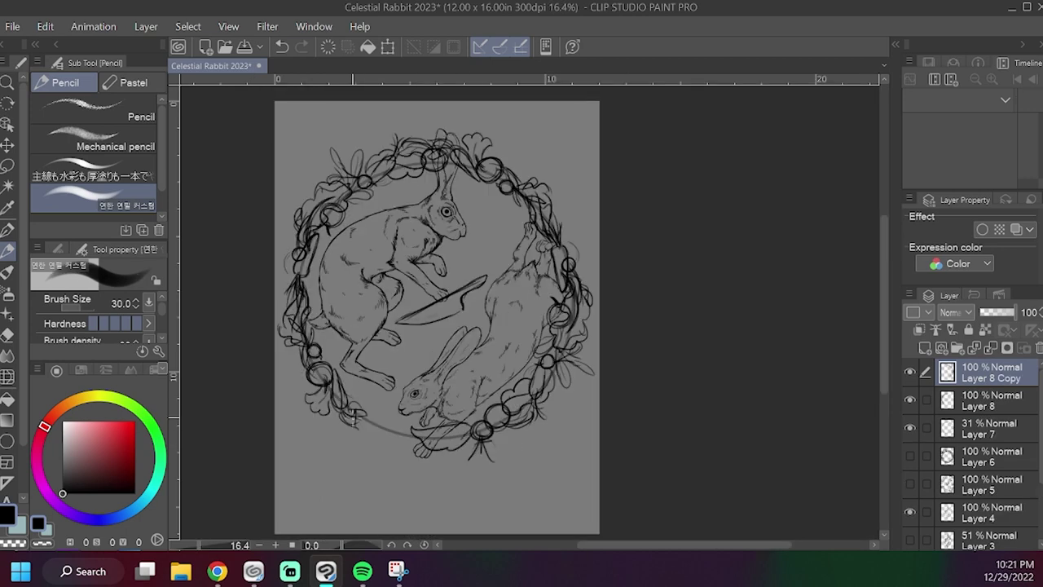
# Sketch two round vegetables with leaves in the wreath's lower-left gap on Layer 8 Copy at brush size 30.
pyautogui.moveTo(347, 402); pyautogui.dragTo(364, 412)
pyautogui.moveTo(366, 418); pyautogui.dragTo(358, 455)
pyautogui.moveTo(365, 412)
pyautogui.mouseDown()
pyautogui.moveTo(392, 424)
pyautogui.moveTo(380, 435)
pyautogui.mouseUp()
pyautogui.moveTo(400, 420); pyautogui.dragTo(399, 419)
pyautogui.moveTo(366, 407); pyautogui.dragTo(407, 425)
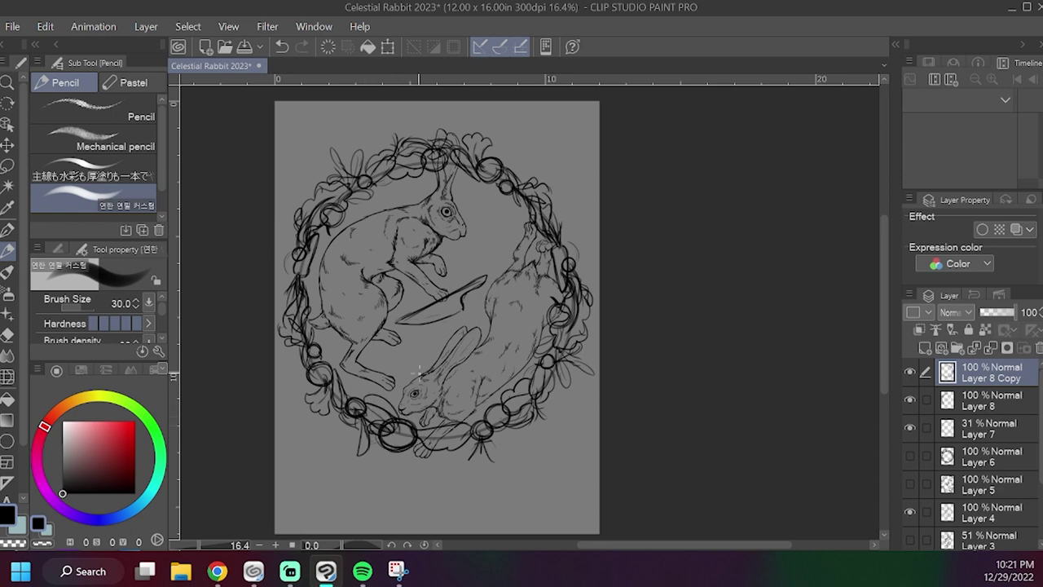
pyautogui.moveTo(528, 442); pyautogui.dragTo(533, 417)
pyautogui.moveTo(562, 245); pyautogui.dragTo(564, 242)
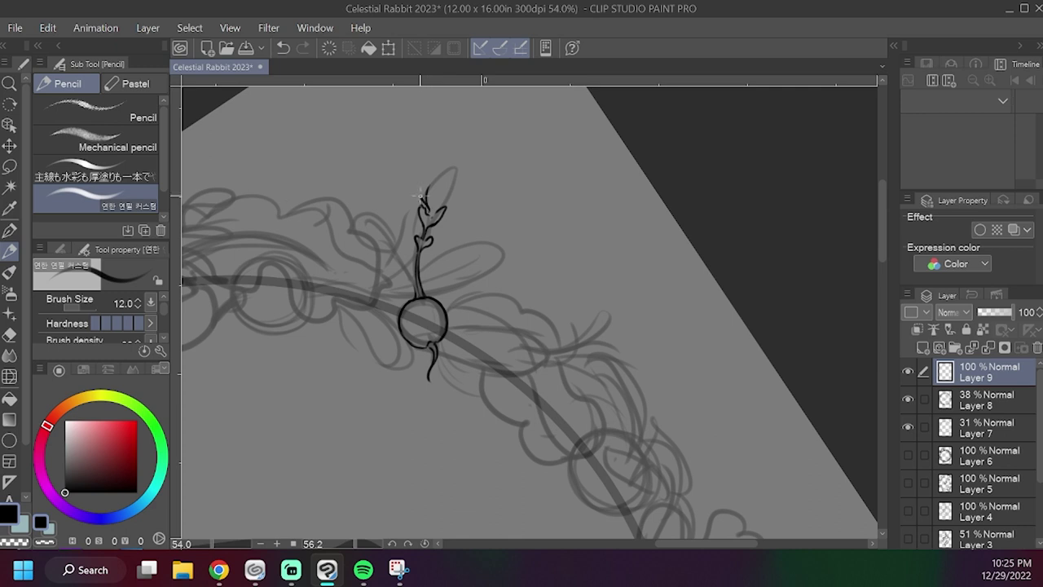
# Ink the first radish leaf's lobed outline and central veins on Layer 9 with the 12 px pencil.
pyautogui.moveTo(440, 176); pyautogui.dragTo(452, 189)
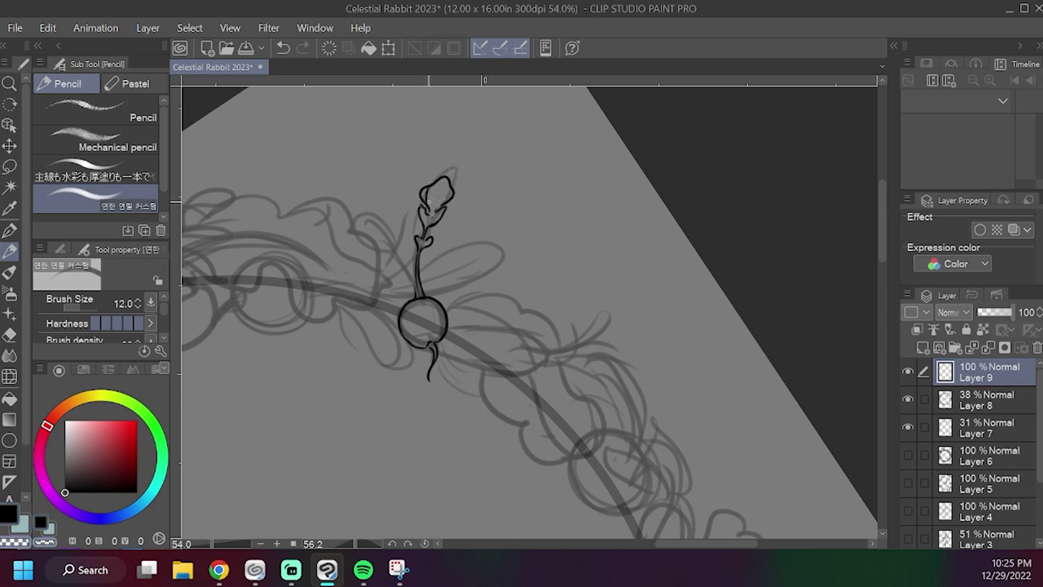
pyautogui.press('c')
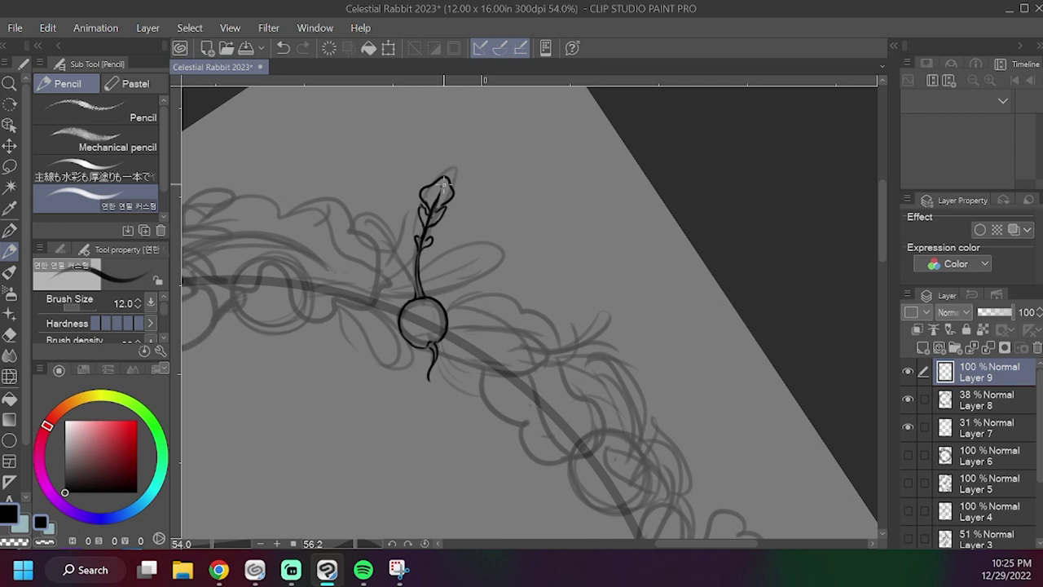
pyautogui.moveTo(435, 206); pyautogui.dragTo(443, 189)
pyautogui.moveTo(429, 228); pyautogui.dragTo(439, 214)
# Ink a second lobed radish leaf with small side leaflets beside the first one.
pyautogui.moveTo(402, 224); pyautogui.dragTo(412, 265)
pyautogui.moveTo(374, 201)
pyautogui.mouseDown()
pyautogui.moveTo(395, 219)
pyautogui.moveTo(372, 198)
pyautogui.mouseUp()
pyautogui.moveTo(408, 232)
pyautogui.mouseDown()
pyautogui.moveTo(405, 200)
pyautogui.moveTo(396, 240)
pyautogui.mouseUp()
pyautogui.moveTo(410, 233); pyautogui.dragTo(413, 249)
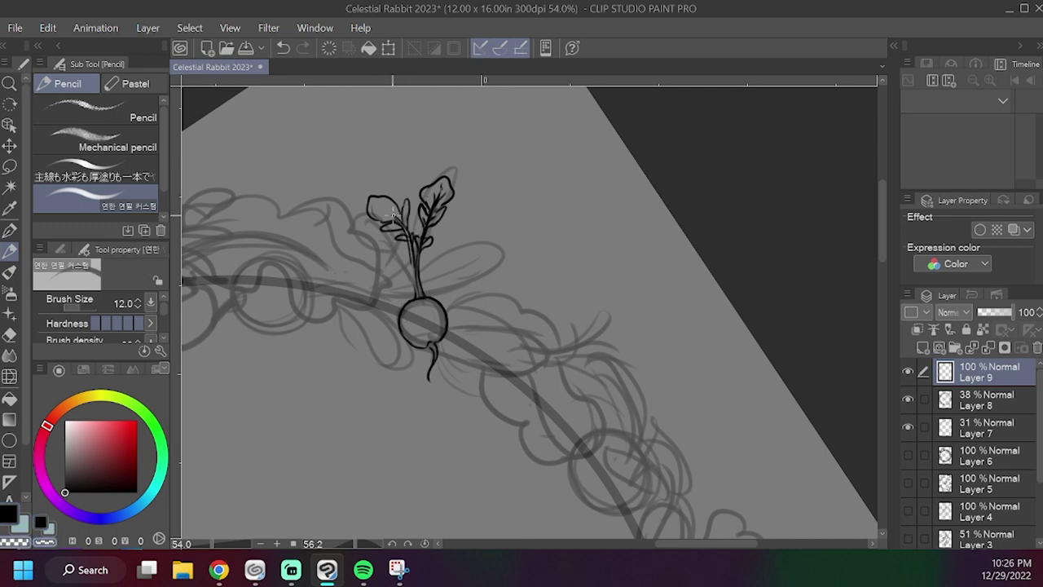
# Ink the radish's stems and two lower leaves, and save the illustration.
pyautogui.moveTo(403, 225)
pyautogui.mouseDown()
pyautogui.moveTo(380, 209)
pyautogui.moveTo(406, 233)
pyautogui.moveTo(419, 292)
pyautogui.mouseUp()
pyautogui.moveTo(377, 249); pyautogui.dragTo(405, 258)
pyautogui.moveTo(388, 256)
pyautogui.mouseDown()
pyautogui.moveTo(407, 265)
pyautogui.moveTo(415, 292)
pyautogui.mouseUp()
pyautogui.moveTo(384, 265)
pyautogui.mouseDown()
pyautogui.moveTo(425, 301)
pyautogui.moveTo(425, 272)
pyautogui.mouseUp()
pyautogui.moveTo(425, 272)
pyautogui.mouseDown()
pyautogui.moveTo(433, 265)
pyautogui.moveTo(446, 279)
pyautogui.moveTo(426, 276)
pyautogui.moveTo(444, 271)
pyautogui.mouseUp()
pyautogui.hotkey('ctrl', 's')
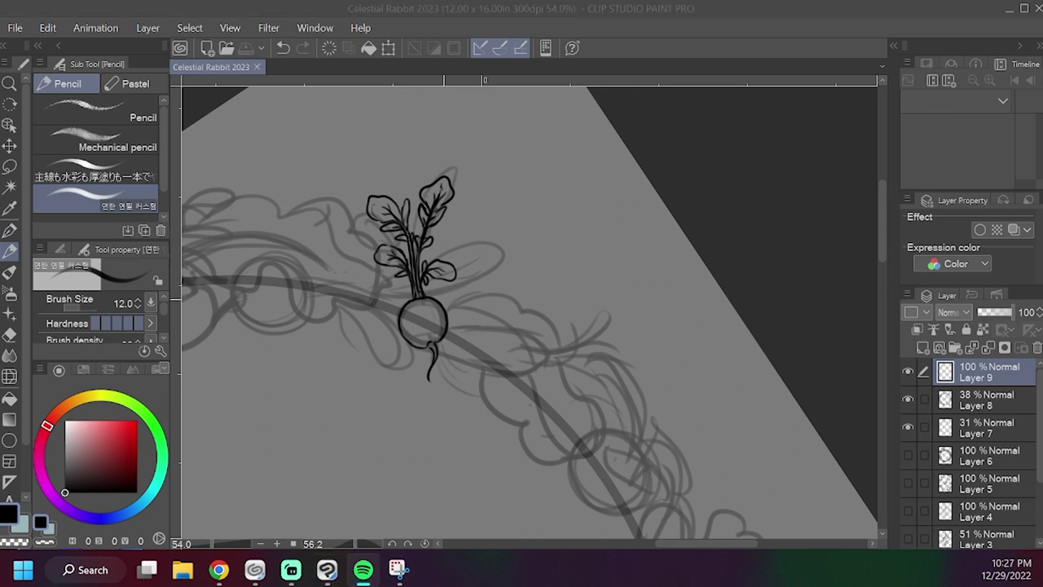
# Return to the drawing and add short shading marks to the radish bulb and its greens.
pyautogui.hotkey('alt', 'Tab')
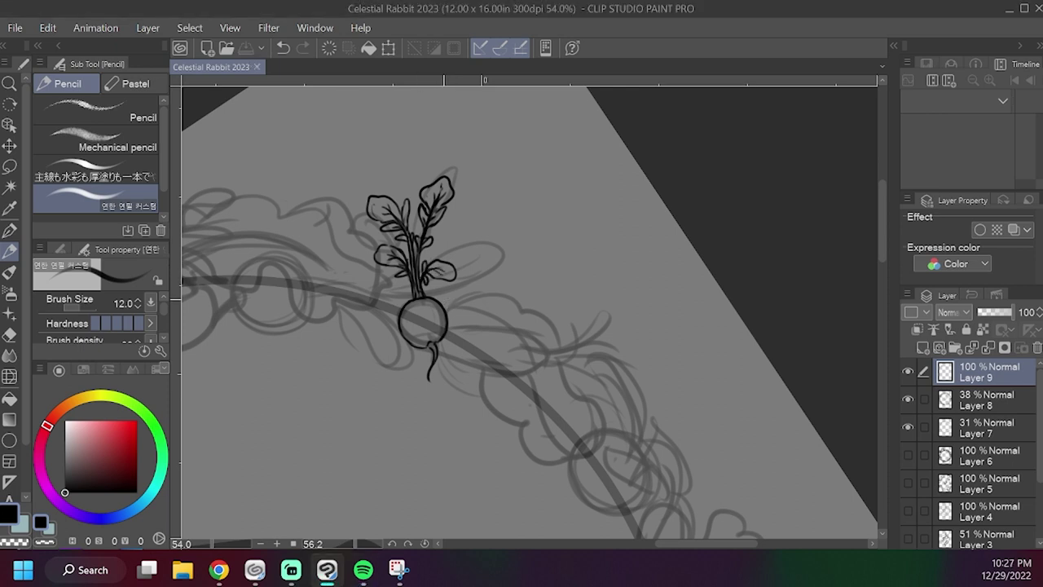
pyautogui.moveTo(412, 304); pyautogui.dragTo(428, 301)
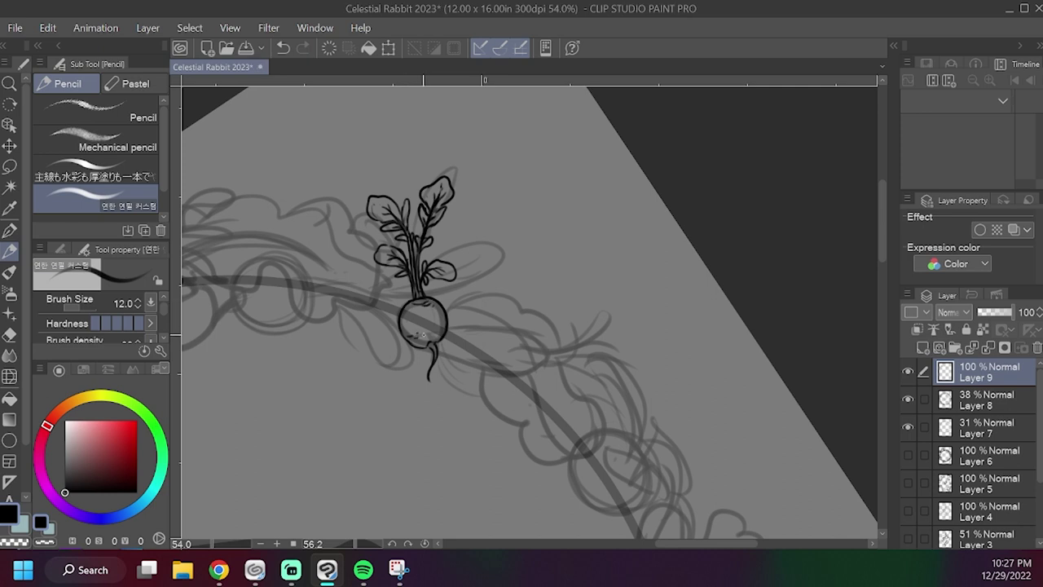
pyautogui.moveTo(404, 204); pyautogui.dragTo(408, 228)
# Ink a carrot above the radish, with curved ridge lines and its tip emerging behind the bulb.
pyautogui.press('r')
pyautogui.moveTo(583, 228)
pyautogui.mouseDown()
pyautogui.moveTo(514, 233)
pyautogui.moveTo(452, 265)
pyautogui.moveTo(507, 253)
pyautogui.moveTo(512, 358)
pyautogui.mouseUp()
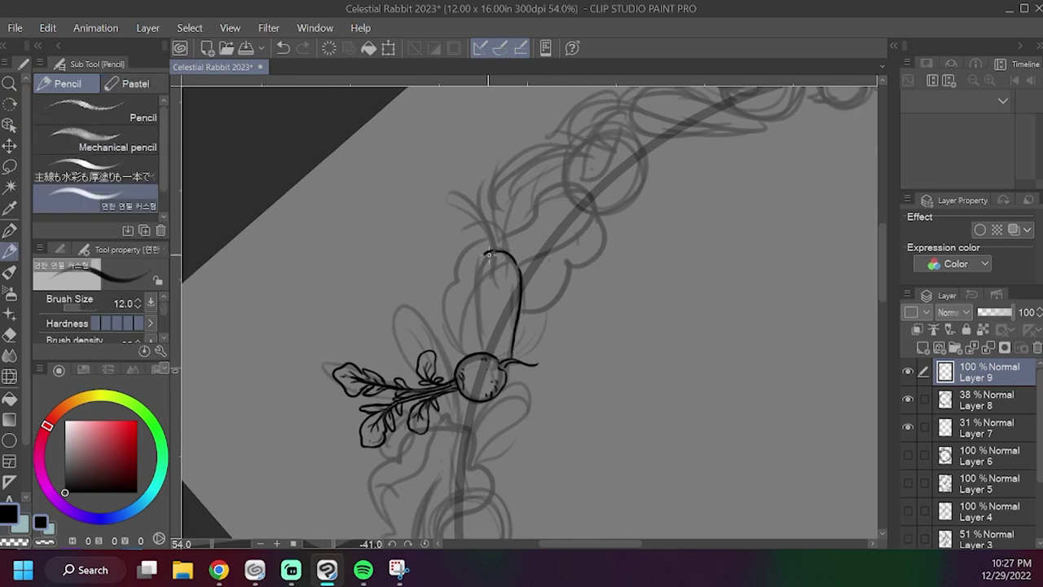
pyautogui.moveTo(478, 305)
pyautogui.mouseDown()
pyautogui.moveTo(478, 349)
pyautogui.moveTo(519, 312)
pyautogui.mouseUp()
pyautogui.moveTo(510, 360); pyautogui.dragTo(501, 430)
pyautogui.hotkey('ctrl', 'z')
pyautogui.moveTo(479, 271)
pyautogui.mouseDown()
pyautogui.moveTo(513, 276)
pyautogui.moveTo(513, 300)
pyautogui.moveTo(479, 285)
pyautogui.moveTo(507, 289)
pyautogui.moveTo(518, 267)
pyautogui.moveTo(520, 280)
pyautogui.moveTo(481, 309)
pyautogui.moveTo(508, 305)
pyautogui.moveTo(482, 324)
pyautogui.moveTo(512, 327)
pyautogui.mouseUp()
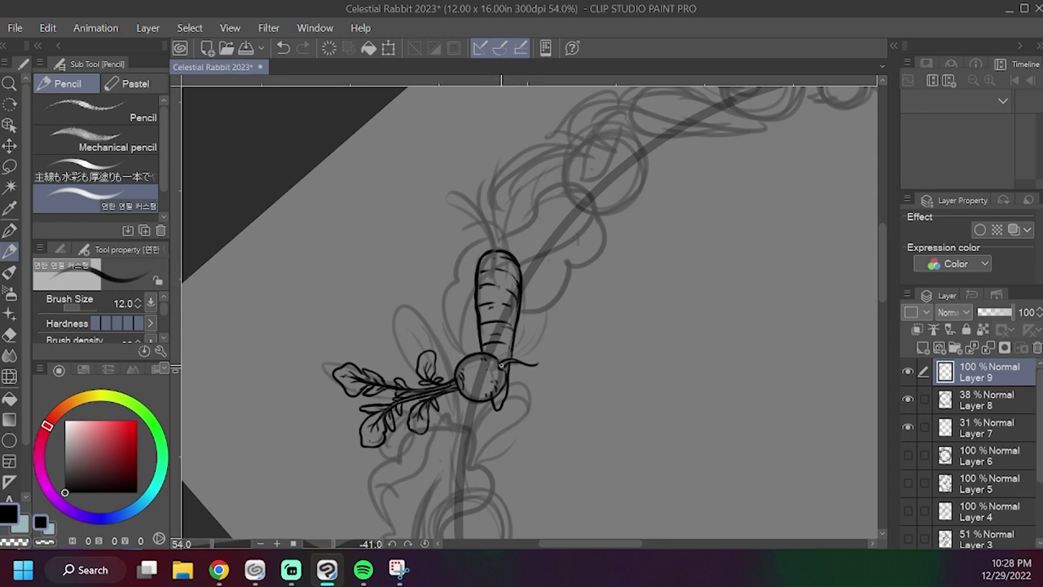
pyautogui.moveTo(490, 397); pyautogui.dragTo(506, 373)
# Check the reference in Chrome and ink the carrot's stems and branching feathery greens.
pyautogui.hotkey('alt', 'Tab')
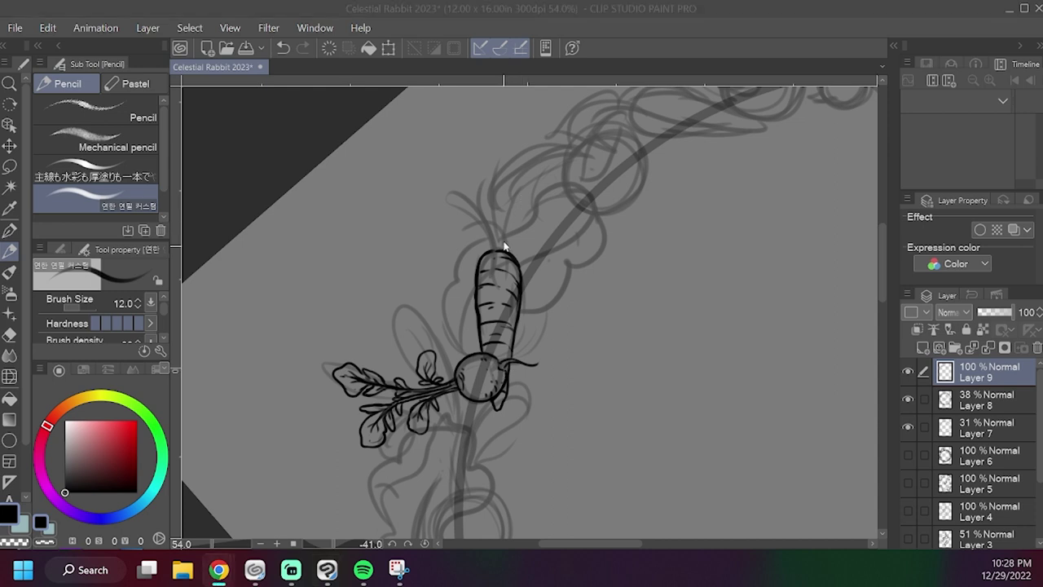
pyautogui.click(496, 207)
pyautogui.moveTo(492, 207); pyautogui.dragTo(488, 212)
pyautogui.moveTo(503, 249)
pyautogui.mouseDown()
pyautogui.moveTo(507, 229)
pyautogui.moveTo(482, 223)
pyautogui.moveTo(432, 249)
pyautogui.moveTo(450, 235)
pyautogui.mouseUp()
pyautogui.moveTo(452, 221); pyautogui.dragTo(467, 215)
pyautogui.moveTo(467, 208); pyautogui.dragTo(482, 219)
pyautogui.moveTo(471, 222); pyautogui.dragTo(492, 249)
pyautogui.moveTo(489, 207)
pyautogui.mouseDown()
pyautogui.moveTo(497, 214)
pyautogui.moveTo(492, 181)
pyautogui.moveTo(472, 173)
pyautogui.moveTo(509, 168)
pyautogui.mouseUp()
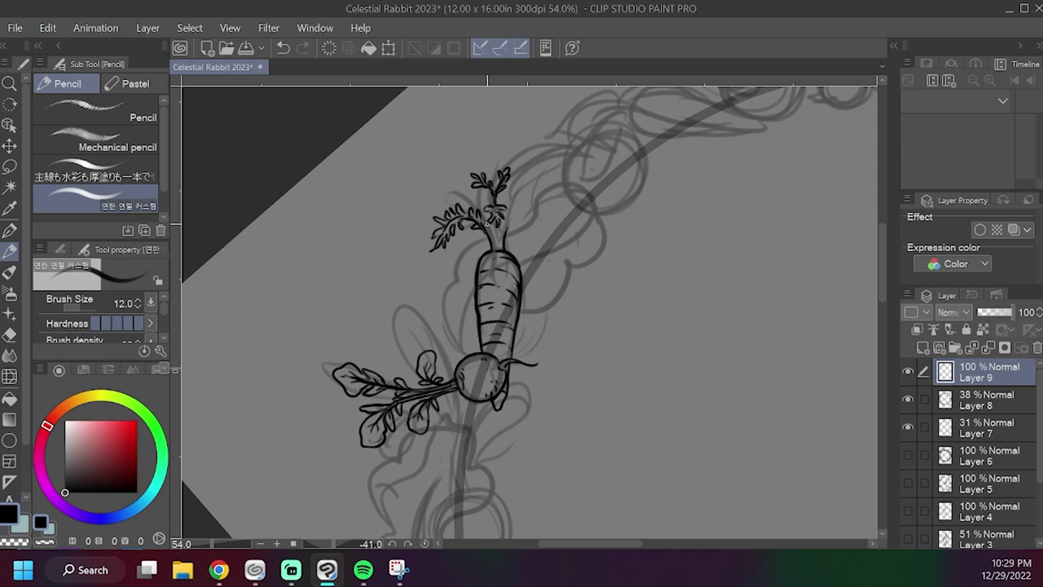
pyautogui.moveTo(480, 205)
pyautogui.mouseDown()
pyautogui.moveTo(453, 186)
pyautogui.moveTo(498, 244)
pyautogui.moveTo(533, 188)
pyautogui.mouseUp()
pyautogui.moveTo(518, 199)
pyautogui.mouseDown()
pyautogui.moveTo(500, 242)
pyautogui.moveTo(511, 171)
pyautogui.moveTo(526, 166)
pyautogui.moveTo(522, 150)
pyautogui.mouseUp()
pyautogui.moveTo(530, 181)
pyautogui.mouseDown()
pyautogui.moveTo(522, 153)
pyautogui.moveTo(532, 184)
pyautogui.moveTo(559, 172)
pyautogui.mouseUp()
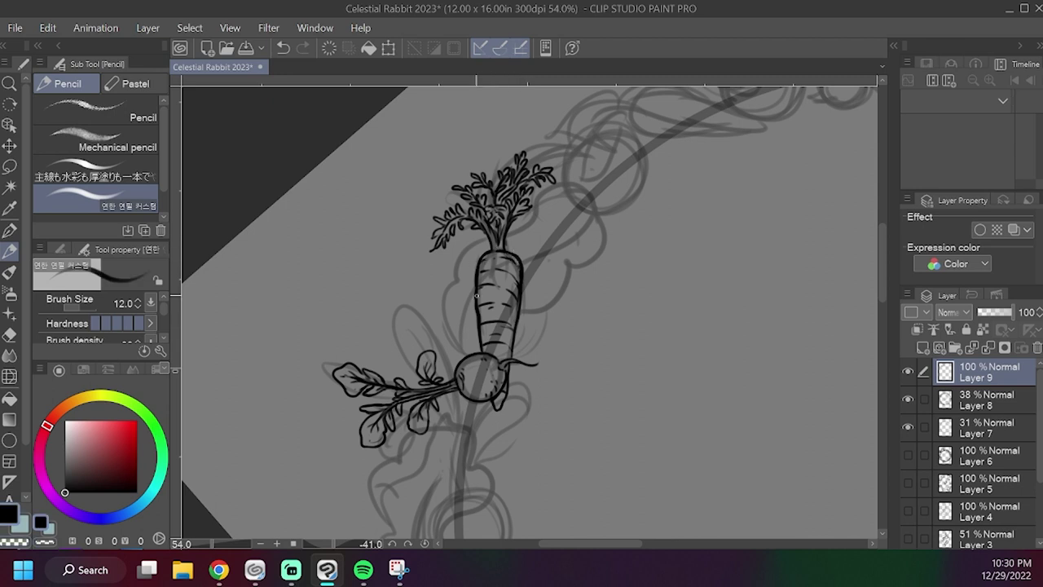
# Ink the wavy outlines and midribs of the ruffled leaves on both sides of the carrot.
pyautogui.moveTo(463, 355)
pyautogui.mouseDown()
pyautogui.moveTo(448, 319)
pyautogui.moveTo(452, 269)
pyautogui.moveTo(476, 244)
pyautogui.mouseUp()
pyautogui.moveTo(474, 280); pyautogui.dragTo(470, 354)
pyautogui.moveTo(523, 260)
pyautogui.mouseDown()
pyautogui.moveTo(572, 237)
pyautogui.moveTo(536, 241)
pyautogui.moveTo(536, 208)
pyautogui.moveTo(586, 217)
pyautogui.moveTo(600, 258)
pyautogui.moveTo(578, 291)
pyautogui.moveTo(522, 301)
pyautogui.mouseUp()
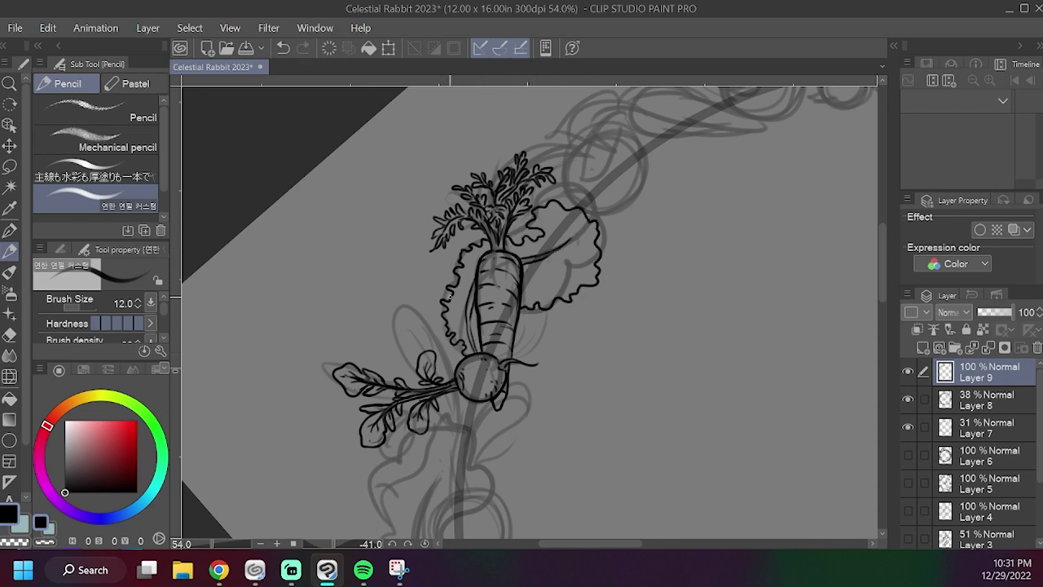
# Fill the ruffled leaves on both sides of the carrot with vein lines, and save the illustration.
pyautogui.moveTo(450, 301)
pyautogui.mouseDown()
pyautogui.moveTo(461, 315)
pyautogui.moveTo(471, 285)
pyautogui.moveTo(479, 355)
pyautogui.mouseUp()
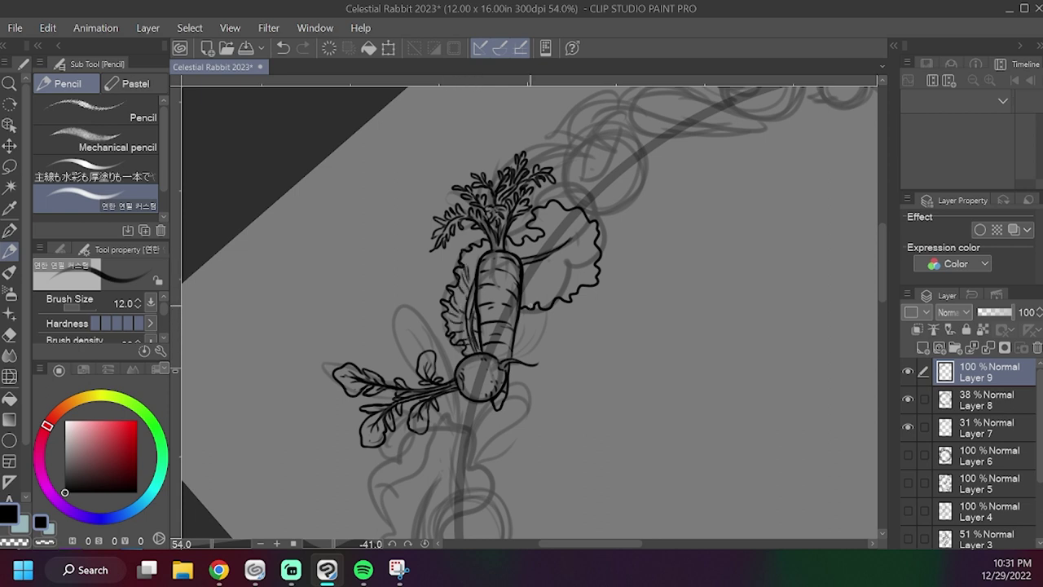
pyautogui.moveTo(529, 243)
pyautogui.mouseDown()
pyautogui.moveTo(537, 254)
pyautogui.moveTo(531, 228)
pyautogui.moveTo(541, 254)
pyautogui.mouseUp()
pyautogui.moveTo(543, 206)
pyautogui.mouseDown()
pyautogui.moveTo(553, 245)
pyautogui.moveTo(588, 222)
pyautogui.moveTo(595, 233)
pyautogui.moveTo(575, 211)
pyautogui.moveTo(595, 257)
pyautogui.moveTo(584, 265)
pyautogui.moveTo(591, 279)
pyautogui.moveTo(574, 265)
pyautogui.moveTo(566, 286)
pyautogui.moveTo(546, 255)
pyautogui.moveTo(554, 297)
pyautogui.mouseUp()
pyautogui.moveTo(546, 259); pyautogui.dragTo(541, 287)
pyautogui.moveTo(541, 276)
pyautogui.mouseDown()
pyautogui.moveTo(535, 302)
pyautogui.moveTo(524, 288)
pyautogui.moveTo(472, 351)
pyautogui.moveTo(480, 353)
pyautogui.mouseUp()
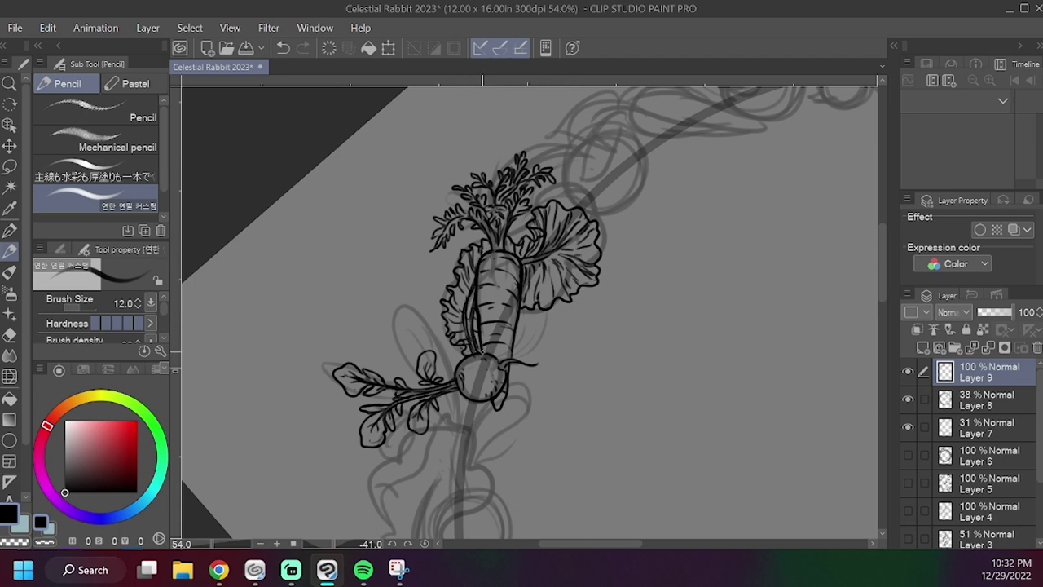
pyautogui.hotkey('ctrl', 's')
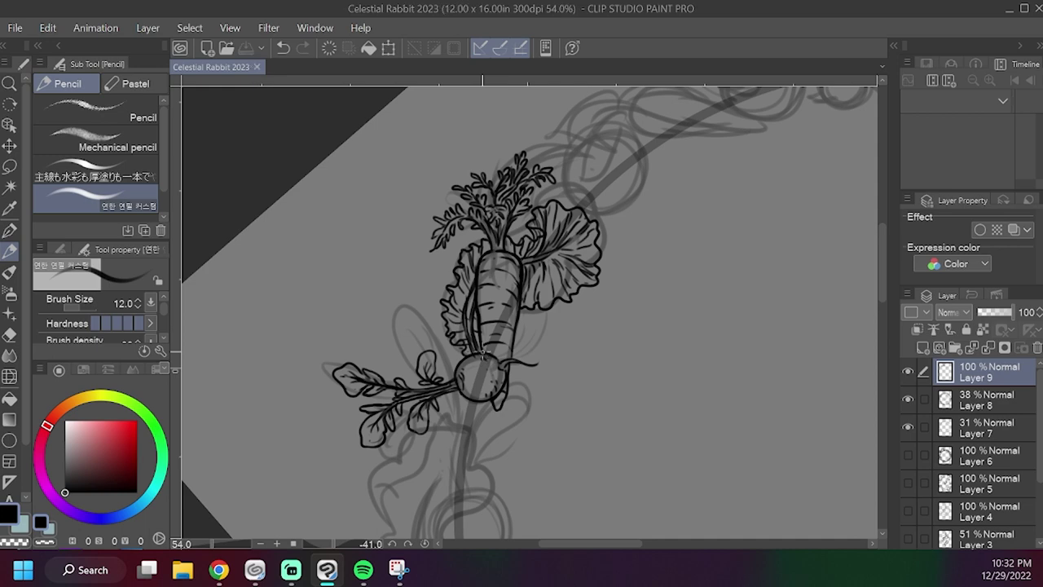
# Ink the carrots, radishes and leaves across the wreath's top, ending with a wavy leaf outline beyond the second carrot.
pyautogui.moveTo(594, 195)
pyautogui.mouseDown()
pyautogui.moveTo(578, 226)
pyautogui.moveTo(469, 256)
pyautogui.mouseUp()
pyautogui.moveTo(481, 228)
pyautogui.mouseDown()
pyautogui.moveTo(612, 177)
pyautogui.moveTo(642, 180)
pyautogui.mouseUp()
pyautogui.moveTo(650, 185); pyautogui.dragTo(554, 259)
# Ink a round root vegetable below the wavy leaf at brush size 15, with a ringed neck and trailing stems.
pyautogui.press(']')
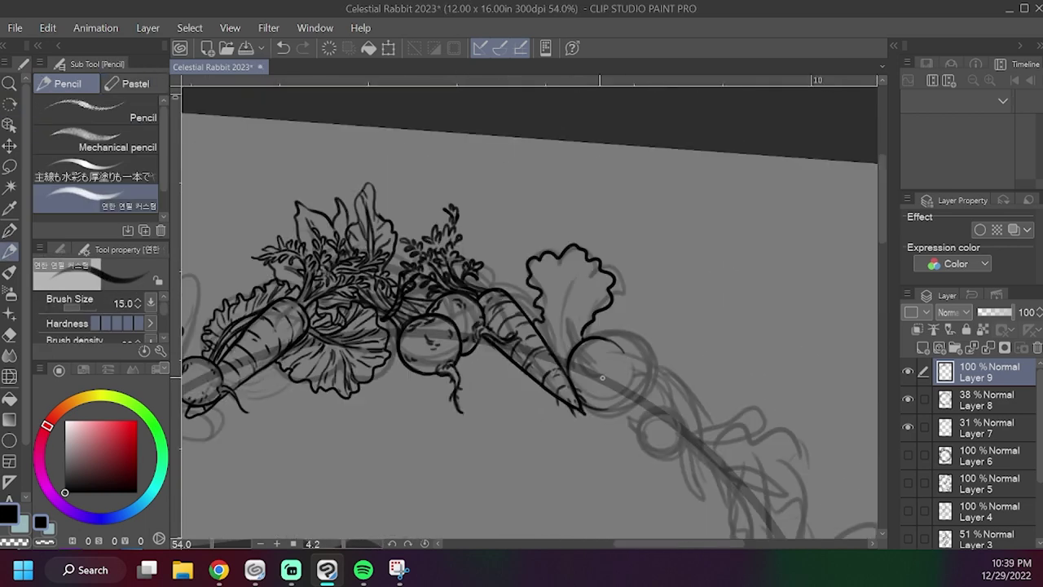
pyautogui.moveTo(621, 346)
pyautogui.mouseDown()
pyautogui.moveTo(584, 407)
pyautogui.moveTo(619, 401)
pyautogui.mouseUp()
pyautogui.moveTo(565, 331)
pyautogui.mouseDown()
pyautogui.moveTo(556, 362)
pyautogui.moveTo(563, 350)
pyautogui.moveTo(608, 398)
pyautogui.moveTo(611, 386)
pyautogui.mouseUp()
pyautogui.moveTo(617, 370)
pyautogui.mouseDown()
pyautogui.moveTo(616, 384)
pyautogui.moveTo(679, 390)
pyautogui.mouseUp()
pyautogui.moveTo(626, 381); pyautogui.dragTo(677, 396)
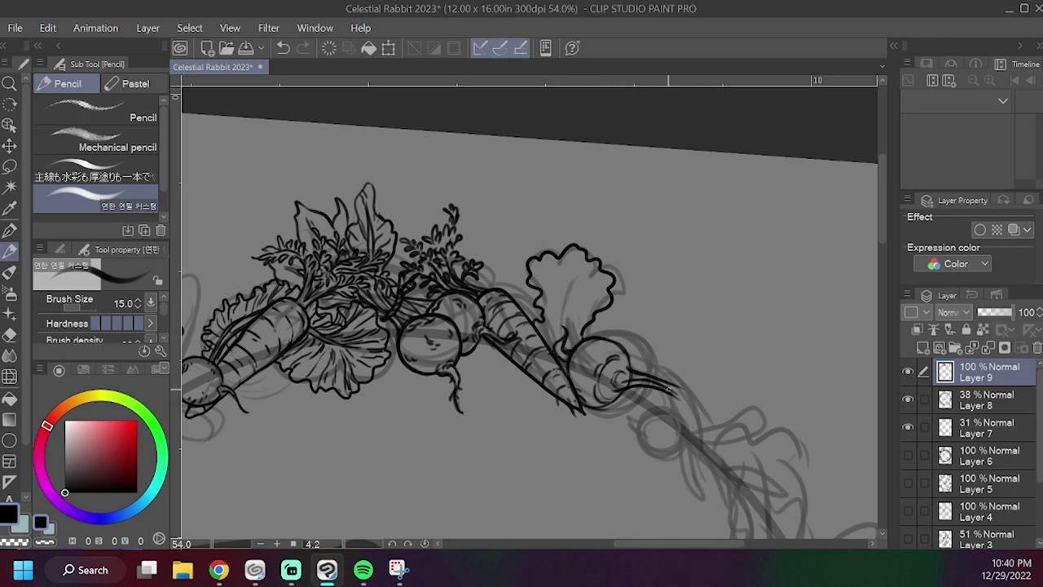
pyautogui.hotkey('ctrl', 'z')
pyautogui.hotkey('ctrl', 'z')
# Add the midrib, veins and inner fold lines to the wavy leaf behind the round root vegetable.
pyautogui.moveTo(562, 339)
pyautogui.mouseDown()
pyautogui.moveTo(559, 311)
pyautogui.moveTo(581, 271)
pyautogui.moveTo(548, 282)
pyautogui.moveTo(554, 325)
pyautogui.mouseUp()
pyautogui.press('[')
pyautogui.moveTo(541, 270)
pyautogui.mouseDown()
pyautogui.moveTo(560, 304)
pyautogui.moveTo(569, 267)
pyautogui.moveTo(603, 319)
pyautogui.mouseUp()
pyautogui.press(']')
pyautogui.moveTo(545, 311); pyautogui.dragTo(559, 340)
pyautogui.moveTo(562, 306)
pyautogui.mouseDown()
pyautogui.moveTo(575, 274)
pyautogui.moveTo(568, 327)
pyautogui.mouseUp()
pyautogui.moveTo(606, 290)
pyautogui.mouseDown()
pyautogui.moveTo(584, 323)
pyautogui.moveTo(599, 299)
pyautogui.mouseUp()
# Ink a small radish with a short root tip and leafy stems beside the round root vegetable's stems.
pyautogui.moveTo(578, 333)
pyautogui.mouseDown()
pyautogui.moveTo(559, 373)
pyautogui.moveTo(455, 242)
pyautogui.mouseUp()
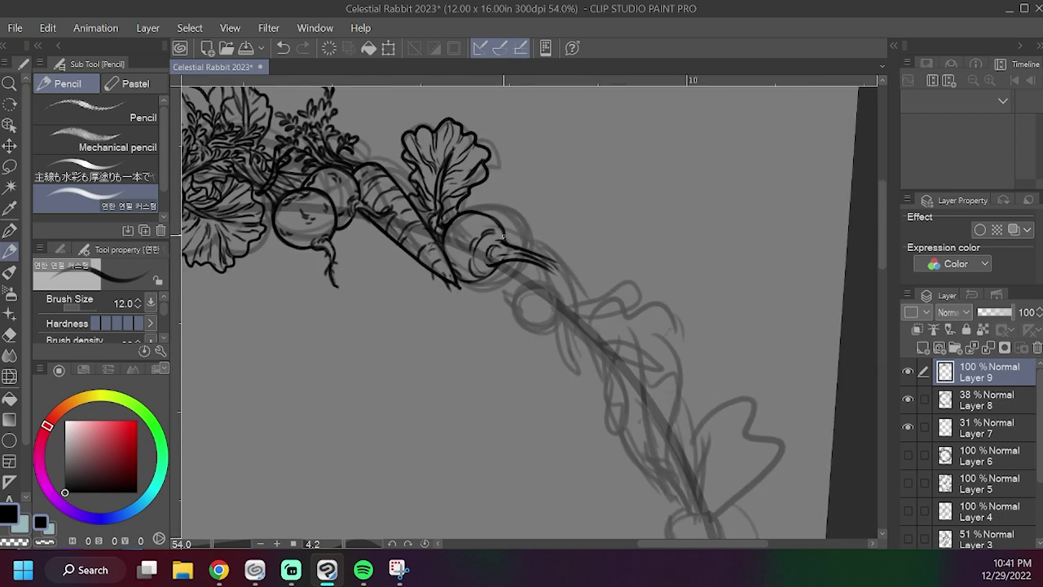
pyautogui.moveTo(524, 273)
pyautogui.mouseDown()
pyautogui.moveTo(540, 287)
pyautogui.moveTo(531, 312)
pyautogui.moveTo(571, 303)
pyautogui.moveTo(548, 269)
pyautogui.moveTo(616, 287)
pyautogui.moveTo(546, 269)
pyautogui.moveTo(562, 352)
pyautogui.mouseUp()
pyautogui.moveTo(571, 310); pyautogui.dragTo(623, 349)
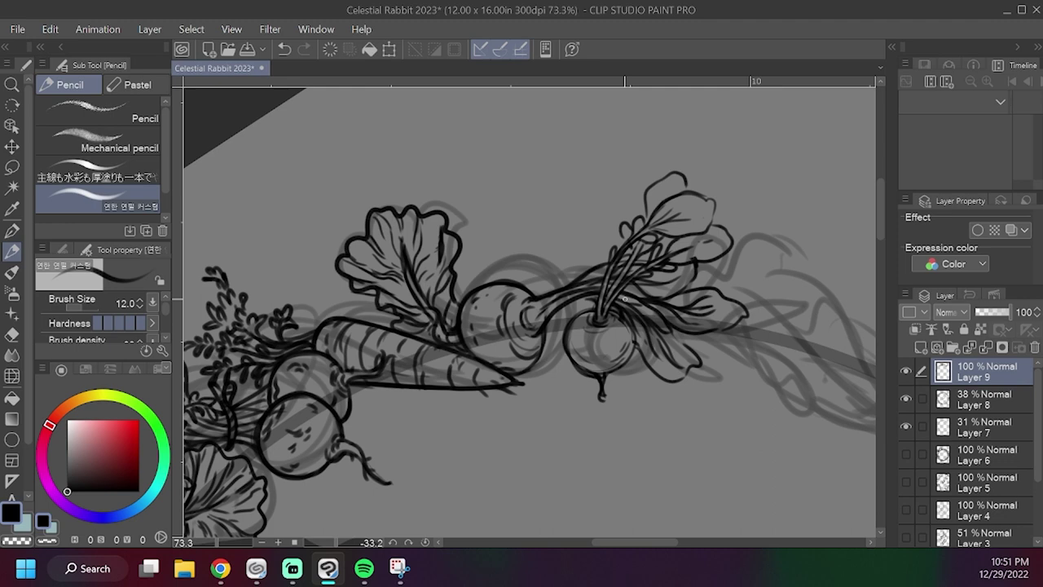
pyautogui.moveTo(684, 214); pyautogui.dragTo(760, 324)
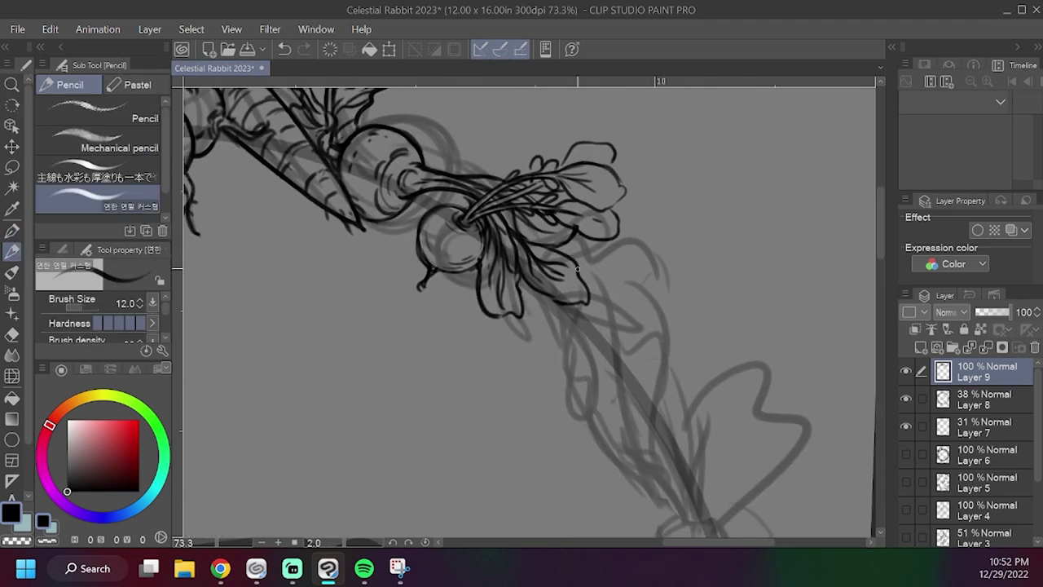
pyautogui.moveTo(574, 266)
pyautogui.mouseDown()
pyautogui.moveTo(615, 319)
pyautogui.moveTo(633, 426)
pyautogui.mouseUp()
pyautogui.hotkey('ctrl', 'z')
pyautogui.moveTo(531, 293)
pyautogui.mouseDown()
pyautogui.moveTo(592, 358)
pyautogui.moveTo(580, 440)
pyautogui.moveTo(575, 363)
pyautogui.moveTo(668, 449)
pyautogui.moveTo(647, 322)
pyautogui.moveTo(577, 259)
pyautogui.moveTo(641, 434)
pyautogui.mouseUp()
pyautogui.hotkey('ctrl', 'z')
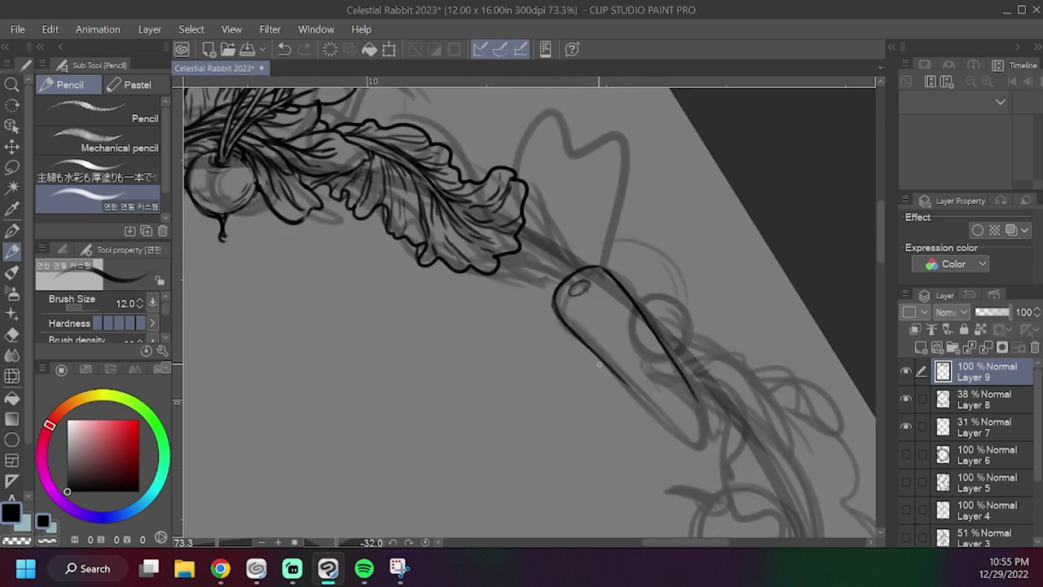
# Ink the lower edge and crown of the carrot beyond the long ruffled leaf.
pyautogui.moveTo(604, 366)
pyautogui.mouseDown()
pyautogui.moveTo(708, 432)
pyautogui.moveTo(696, 396)
pyautogui.mouseUp()
pyautogui.moveTo(580, 281)
pyautogui.mouseDown()
pyautogui.moveTo(570, 355)
pyautogui.moveTo(564, 283)
pyautogui.mouseUp()
pyautogui.moveTo(560, 304)
pyautogui.mouseDown()
pyautogui.moveTo(570, 286)
pyautogui.moveTo(556, 266)
pyautogui.moveTo(588, 273)
pyautogui.moveTo(582, 263)
pyautogui.mouseUp()
pyautogui.moveTo(562, 293)
pyautogui.mouseDown()
pyautogui.moveTo(559, 341)
pyautogui.moveTo(580, 359)
pyautogui.mouseUp()
# Ink the carrot's tall stems and feathery fronds, erasing stray lines near the crown.
pyautogui.moveTo(523, 202)
pyautogui.mouseDown()
pyautogui.moveTo(506, 196)
pyautogui.moveTo(540, 245)
pyautogui.moveTo(555, 217)
pyautogui.moveTo(538, 254)
pyautogui.mouseUp()
pyautogui.moveTo(524, 199)
pyautogui.mouseDown()
pyautogui.moveTo(535, 242)
pyautogui.moveTo(514, 225)
pyautogui.mouseUp()
pyautogui.moveTo(506, 228)
pyautogui.mouseDown()
pyautogui.moveTo(485, 223)
pyautogui.moveTo(505, 223)
pyautogui.mouseUp()
pyautogui.moveTo(492, 235)
pyautogui.mouseDown()
pyautogui.moveTo(514, 228)
pyautogui.moveTo(534, 238)
pyautogui.mouseUp()
pyautogui.moveTo(557, 351); pyautogui.dragTo(572, 363)
pyautogui.moveTo(535, 247)
pyautogui.mouseDown()
pyautogui.moveTo(552, 319)
pyautogui.moveTo(562, 250)
pyautogui.moveTo(575, 233)
pyautogui.mouseUp()
pyautogui.moveTo(534, 254)
pyautogui.mouseDown()
pyautogui.moveTo(518, 269)
pyautogui.moveTo(536, 260)
pyautogui.mouseUp()
pyautogui.moveTo(466, 228)
pyautogui.mouseDown()
pyautogui.moveTo(480, 238)
pyautogui.moveTo(469, 243)
pyautogui.mouseUp()
pyautogui.moveTo(471, 218); pyautogui.dragTo(486, 228)
pyautogui.moveTo(469, 247)
pyautogui.mouseDown()
pyautogui.moveTo(482, 241)
pyautogui.moveTo(532, 284)
pyautogui.mouseUp()
pyautogui.moveTo(533, 264); pyautogui.dragTo(573, 362)
pyautogui.press('c')
pyautogui.moveTo(560, 359); pyautogui.dragTo(575, 351)
pyautogui.press('c')
# Add the remaining small fronds and stem lines to fill out the carrot's greens.
pyautogui.moveTo(516, 284); pyautogui.dragTo(529, 297)
pyautogui.moveTo(513, 309)
pyautogui.mouseDown()
pyautogui.moveTo(530, 300)
pyautogui.moveTo(539, 308)
pyautogui.mouseUp()
pyautogui.moveTo(536, 313); pyautogui.dragTo(559, 352)
pyautogui.moveTo(534, 293); pyautogui.dragTo(569, 363)
pyautogui.moveTo(549, 308); pyautogui.dragTo(556, 326)
pyautogui.moveTo(540, 255)
pyautogui.mouseDown()
pyautogui.moveTo(561, 339)
pyautogui.moveTo(580, 360)
pyautogui.moveTo(563, 375)
pyautogui.mouseUp()
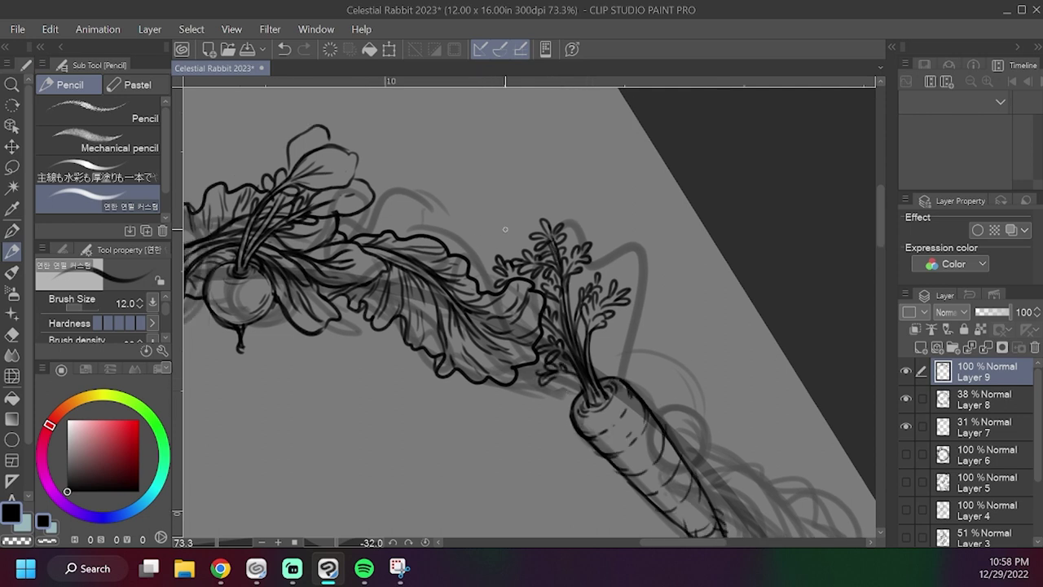
# Ink a small shaded radish with a curled root tip behind the long leaf's end and the carrot fronds.
pyautogui.moveTo(498, 221)
pyautogui.mouseDown()
pyautogui.moveTo(487, 273)
pyautogui.moveTo(534, 239)
pyautogui.moveTo(490, 273)
pyautogui.moveTo(489, 213)
pyautogui.moveTo(505, 220)
pyautogui.mouseUp()
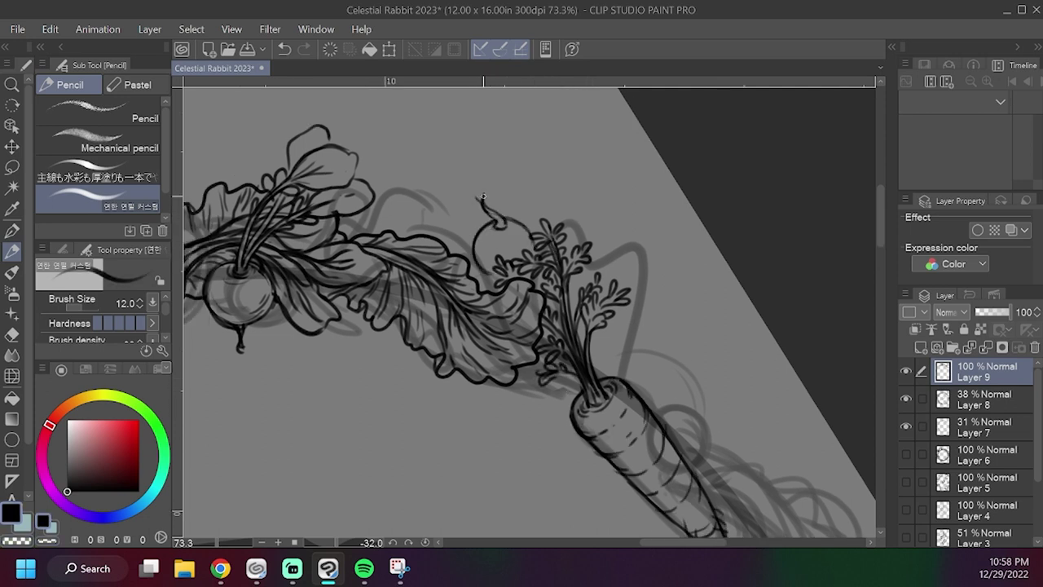
pyautogui.moveTo(509, 274); pyautogui.dragTo(543, 285)
pyautogui.moveTo(531, 220); pyautogui.dragTo(508, 256)
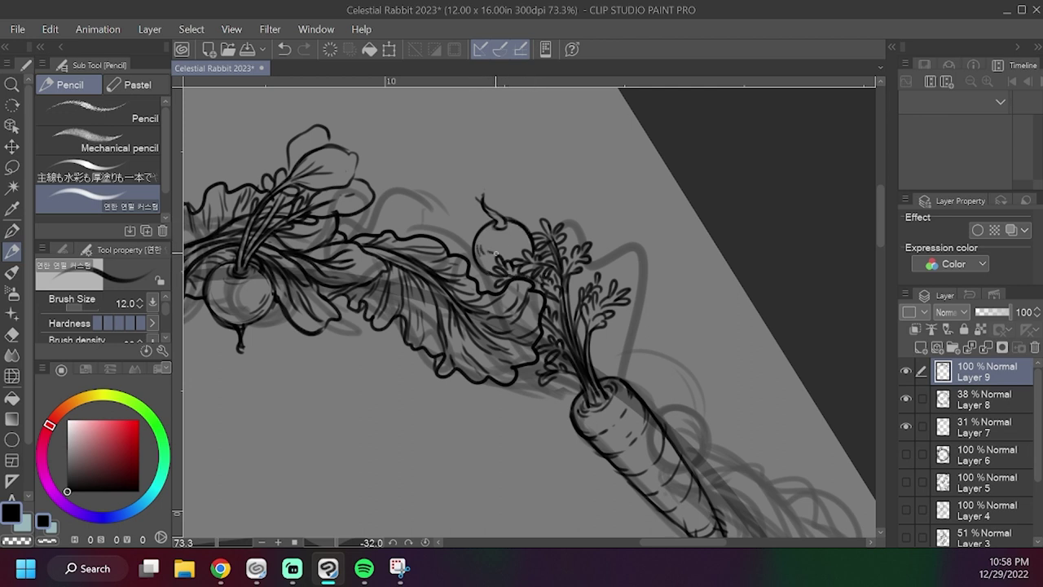
# Ink rounded leaf shapes behind the outer fronds of the carrot's greens.
pyautogui.moveTo(538, 285)
pyautogui.mouseDown()
pyautogui.moveTo(591, 342)
pyautogui.moveTo(581, 275)
pyautogui.moveTo(575, 295)
pyautogui.mouseUp()
pyautogui.moveTo(598, 333); pyautogui.dragTo(626, 319)
pyautogui.moveTo(559, 303); pyautogui.dragTo(586, 353)
# Ink the outlines of two overlapping round radishes along the carrot's outer side.
pyautogui.moveTo(746, 405)
pyautogui.mouseDown()
pyautogui.moveTo(657, 286)
pyautogui.moveTo(669, 308)
pyautogui.mouseUp()
pyautogui.moveTo(587, 333); pyautogui.dragTo(618, 384)
pyautogui.moveTo(627, 328); pyautogui.dragTo(619, 388)
pyautogui.moveTo(625, 301)
pyautogui.mouseDown()
pyautogui.moveTo(803, 405)
pyautogui.moveTo(633, 325)
pyautogui.mouseUp()
pyautogui.hotkey('ctrl', 'z')
pyautogui.moveTo(654, 368)
pyautogui.mouseDown()
pyautogui.moveTo(689, 398)
pyautogui.moveTo(699, 391)
pyautogui.mouseUp()
pyautogui.moveTo(631, 409)
pyautogui.mouseDown()
pyautogui.moveTo(695, 379)
pyautogui.moveTo(650, 428)
pyautogui.mouseUp()
pyautogui.moveTo(650, 429)
pyautogui.mouseDown()
pyautogui.moveTo(687, 367)
pyautogui.moveTo(642, 364)
pyautogui.mouseUp()
# Ink the outer radish's curved root tip and erase stray lines around it.
pyautogui.moveTo(670, 301); pyautogui.dragTo(622, 251)
pyautogui.moveTo(626, 358)
pyautogui.mouseDown()
pyautogui.moveTo(639, 364)
pyautogui.moveTo(646, 396)
pyautogui.mouseUp()
pyautogui.moveTo(642, 371)
pyautogui.mouseDown()
pyautogui.moveTo(655, 405)
pyautogui.moveTo(648, 425)
pyautogui.mouseUp()
pyautogui.moveTo(655, 394); pyautogui.dragTo(649, 412)
pyautogui.press('c')
pyautogui.moveTo(629, 376); pyautogui.dragTo(647, 363)
pyautogui.press('c')
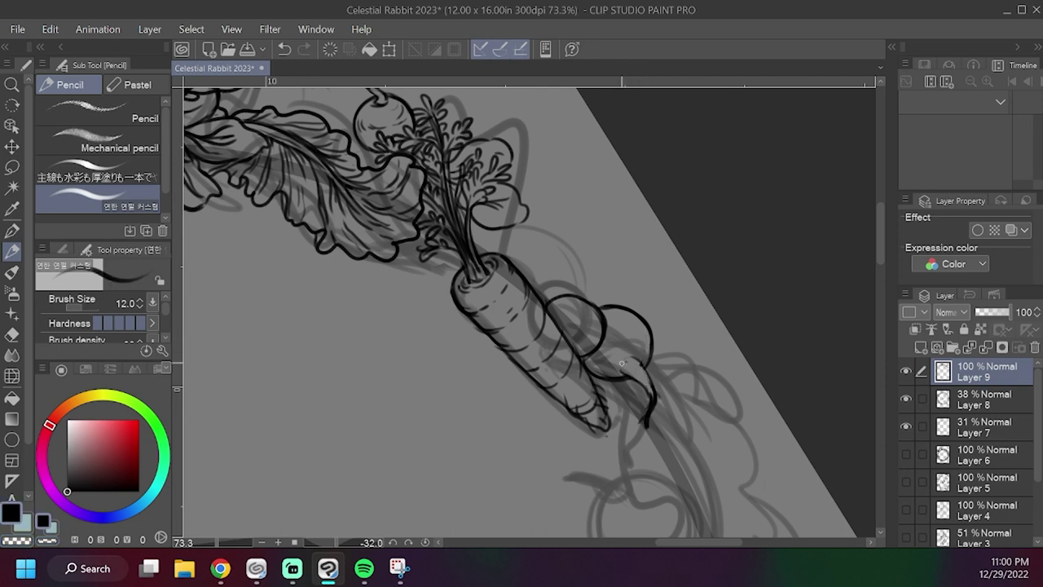
# Ink stems and a pointed leaf for the pair of radishes, and shade their bulbs.
pyautogui.moveTo(594, 280); pyautogui.dragTo(618, 332)
pyautogui.moveTo(563, 309)
pyautogui.mouseDown()
pyautogui.moveTo(620, 349)
pyautogui.moveTo(572, 305)
pyautogui.moveTo(599, 350)
pyautogui.mouseUp()
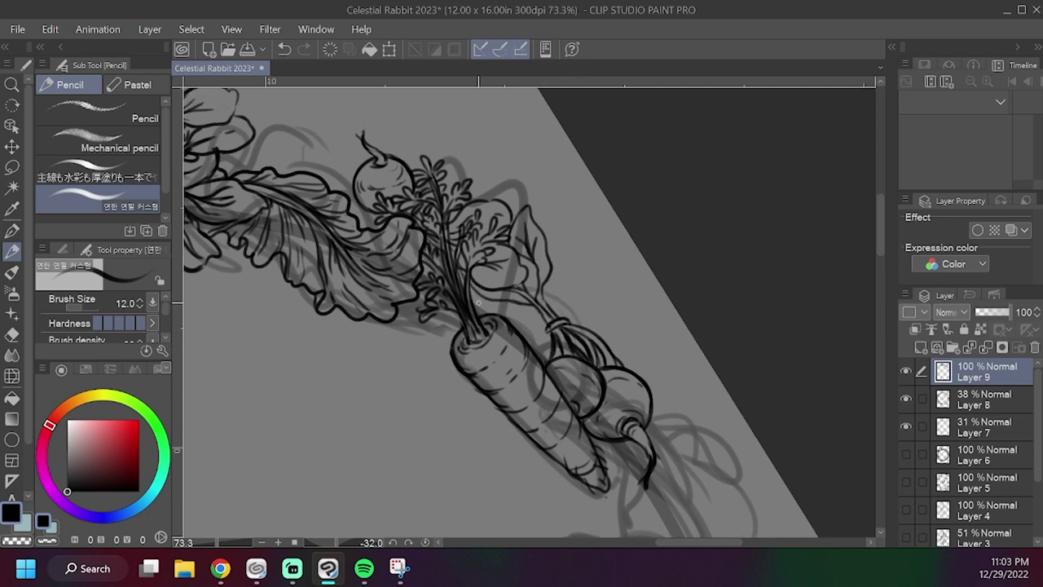
# Ink a second pointed leaf and extra stem strokes above the radish pair's tied stalks.
pyautogui.moveTo(557, 320)
pyautogui.mouseDown()
pyautogui.moveTo(559, 283)
pyautogui.moveTo(602, 235)
pyautogui.mouseUp()
pyautogui.moveTo(601, 234)
pyautogui.mouseDown()
pyautogui.moveTo(561, 296)
pyautogui.moveTo(590, 258)
pyautogui.mouseUp()
pyautogui.moveTo(559, 293); pyautogui.dragTo(553, 318)
pyautogui.moveTo(625, 377); pyautogui.dragTo(662, 328)
# Ink the wavy outline of a large ruffled leaf extending past the radishes and the carrot's tip.
pyautogui.hotkey('shift', 'space')
pyautogui.moveTo(667, 286)
pyautogui.mouseDown()
pyautogui.moveTo(673, 194)
pyautogui.moveTo(602, 140)
pyautogui.mouseUp()
pyautogui.press('space')
pyautogui.moveTo(856, 249)
pyautogui.mouseDown()
pyautogui.moveTo(638, 269)
pyautogui.moveTo(613, 247)
pyautogui.mouseUp()
pyautogui.press('space')
pyautogui.moveTo(494, 253); pyautogui.dragTo(552, 285)
pyautogui.moveTo(404, 300); pyautogui.dragTo(539, 307)
pyautogui.moveTo(625, 398)
pyautogui.mouseDown()
pyautogui.moveTo(649, 269)
pyautogui.moveTo(558, 255)
pyautogui.mouseUp()
pyautogui.moveTo(412, 249); pyautogui.dragTo(564, 253)
pyautogui.moveTo(410, 293)
pyautogui.mouseDown()
pyautogui.moveTo(536, 279)
pyautogui.moveTo(571, 294)
pyautogui.moveTo(624, 343)
pyautogui.mouseUp()
pyautogui.moveTo(544, 278); pyautogui.dragTo(625, 344)
# Ink the ruffled leaf's midrib and folds, and a small rounded leaf beside the carrot farther along the wreath.
pyautogui.moveTo(448, 278)
pyautogui.mouseDown()
pyautogui.moveTo(537, 272)
pyautogui.moveTo(640, 346)
pyautogui.mouseUp()
pyautogui.moveTo(536, 279)
pyautogui.mouseDown()
pyautogui.moveTo(561, 329)
pyautogui.moveTo(515, 344)
pyautogui.mouseUp()
pyautogui.moveTo(505, 294); pyautogui.dragTo(489, 341)
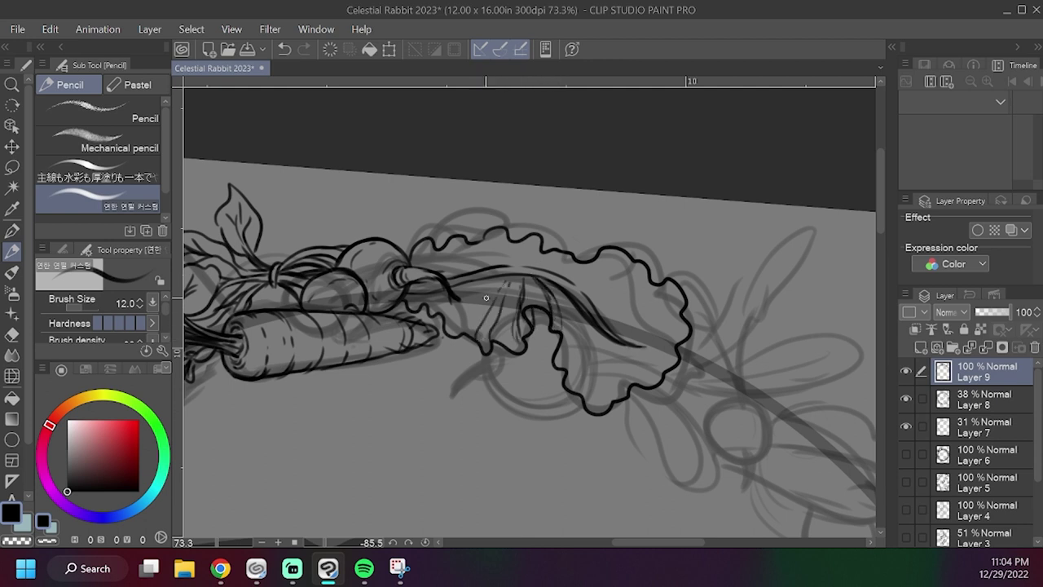
pyautogui.moveTo(559, 290); pyautogui.dragTo(569, 344)
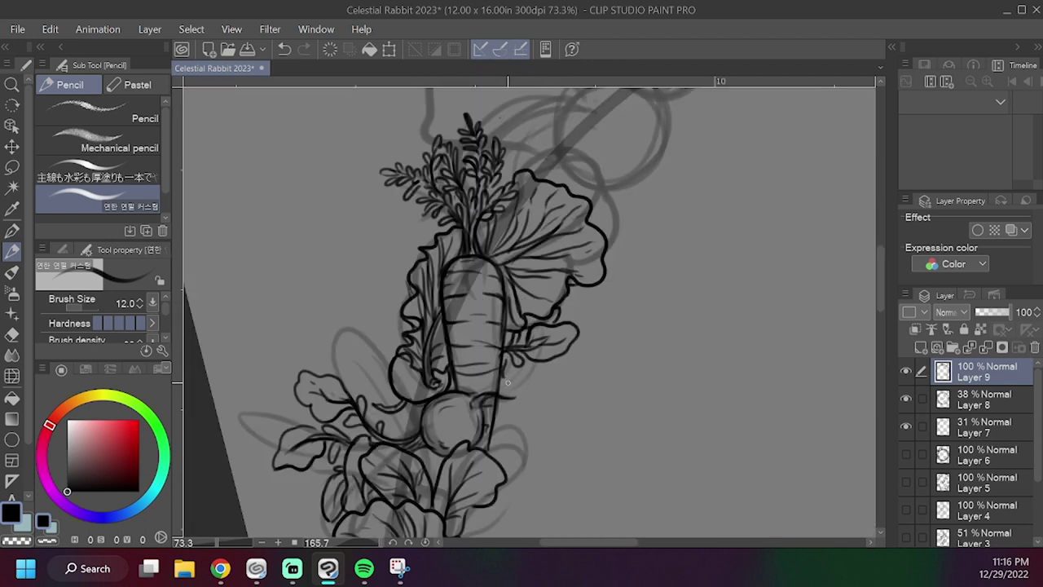
pyautogui.moveTo(505, 387)
pyautogui.mouseDown()
pyautogui.moveTo(517, 354)
pyautogui.moveTo(540, 369)
pyautogui.mouseUp()
# Duplicate Layer 9 and flip the copy both horizontally and vertically.
pyautogui.rightClick(1002, 373)
pyautogui.click(932, 259)
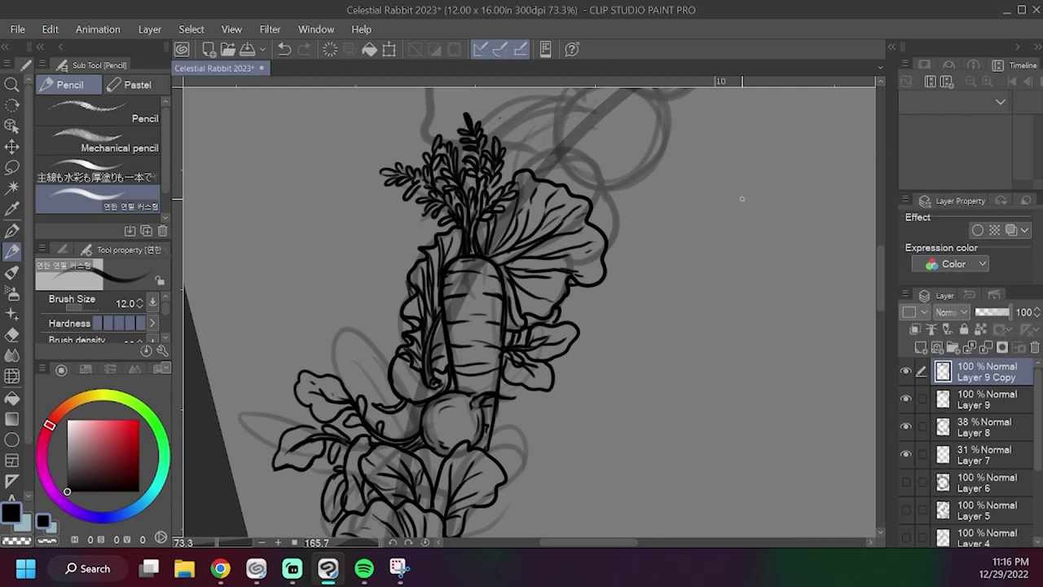
pyautogui.click(50, 30)
pyautogui.moveTo(180, 380)
pyautogui.click(447, 297)
pyautogui.click(49, 29)
pyautogui.moveTo(120, 379)
pyautogui.click(415, 315)
pyautogui.scroll(-5, 425, 284)
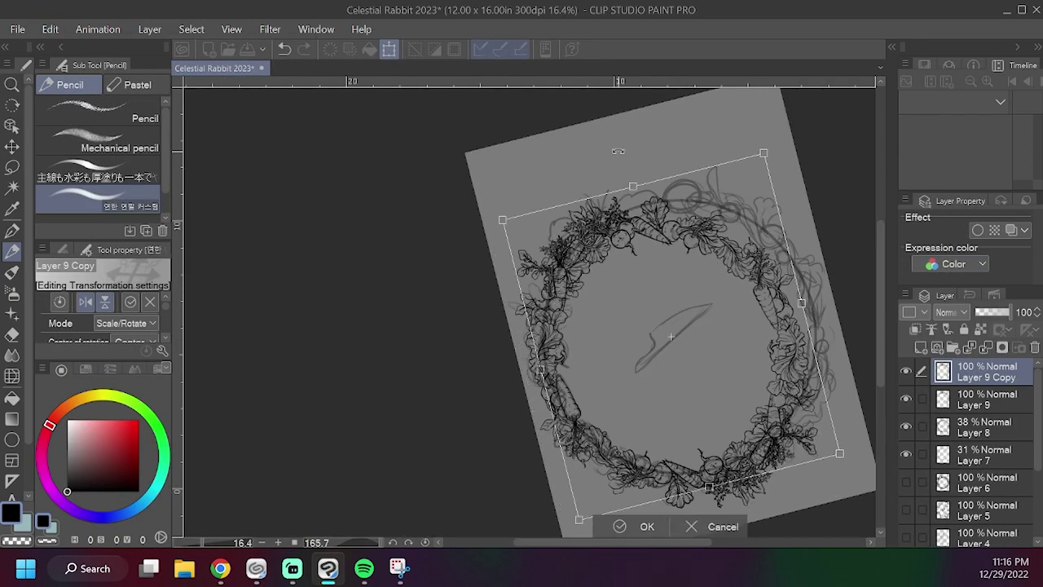
# Position the flipped copy so it closes the wreath ring with the original half, and apply the transformation.
pyautogui.moveTo(742, 253); pyautogui.dragTo(536, 212)
pyautogui.moveTo(717, 217); pyautogui.dragTo(714, 210)
pyautogui.press('Return')
pyautogui.press('r')
pyautogui.moveTo(790, 248); pyautogui.dragTo(796, 280)
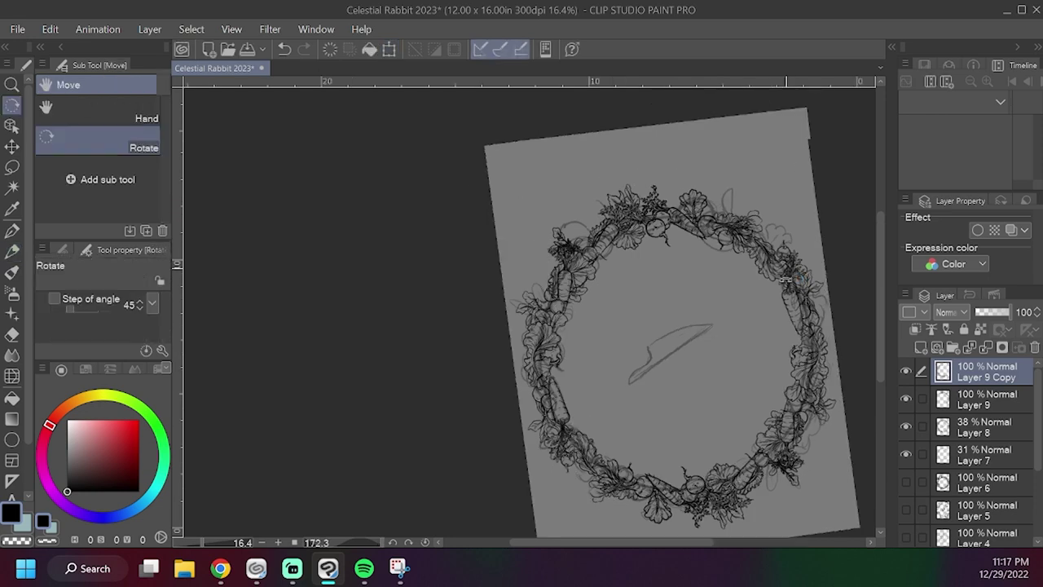
pyautogui.doubleClick(796, 280)
# Lower Layer 9 Copy's opacity to 68% and hide Layer 8.
pyautogui.moveTo(404, 342); pyautogui.dragTo(486, 259)
pyautogui.scroll(2, 487, 258)
pyautogui.moveTo(490, 97); pyautogui.dragTo(512, 242)
pyautogui.moveTo(375, 102); pyautogui.dragTo(501, 298)
pyautogui.scroll(4, 501, 298)
pyautogui.click(1000, 312)
pyautogui.click(906, 426)
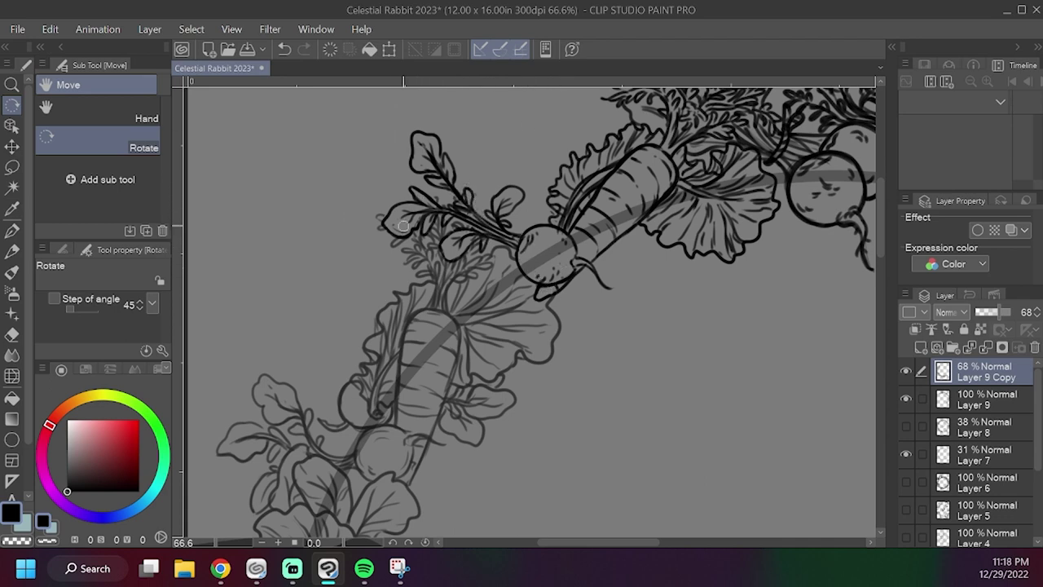
# Erase the copied half's lines where they overlap the original vegetables at the seams, and open Layer 9's layer commands.
pyautogui.moveTo(847, 401); pyautogui.dragTo(726, 383)
pyautogui.scroll(-4, 726, 383)
pyautogui.scroll(5, 689, 199)
pyautogui.moveTo(689, 200); pyautogui.dragTo(627, 309)
pyautogui.moveTo(514, 248)
pyautogui.mouseDown()
pyautogui.moveTo(535, 252)
pyautogui.moveTo(500, 152)
pyautogui.moveTo(497, 185)
pyautogui.mouseUp()
pyautogui.hotkey('ctrl', 'z')
pyautogui.moveTo(494, 187); pyautogui.dragTo(538, 234)
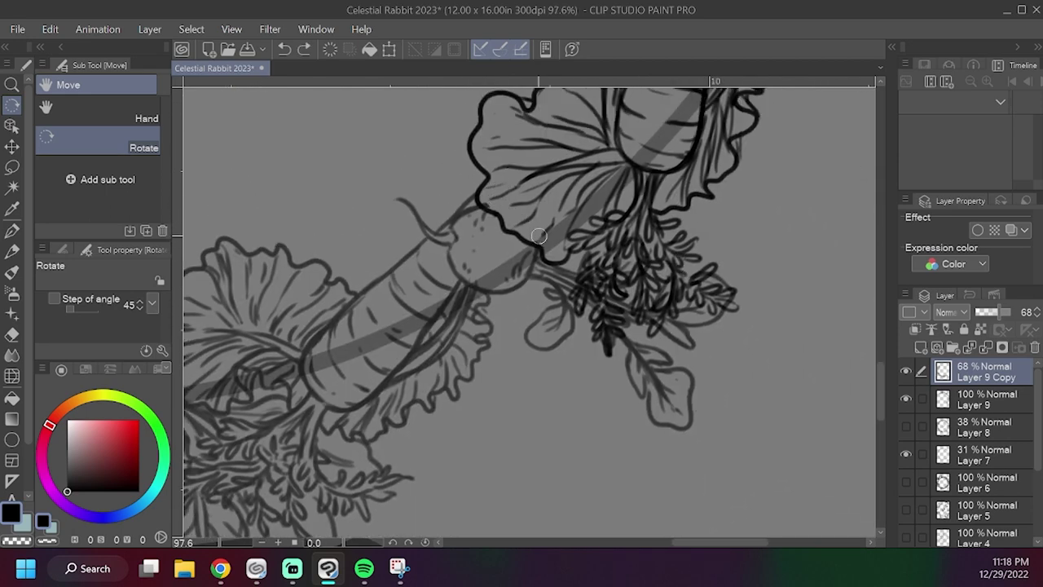
pyautogui.scroll(-5, 605, 283)
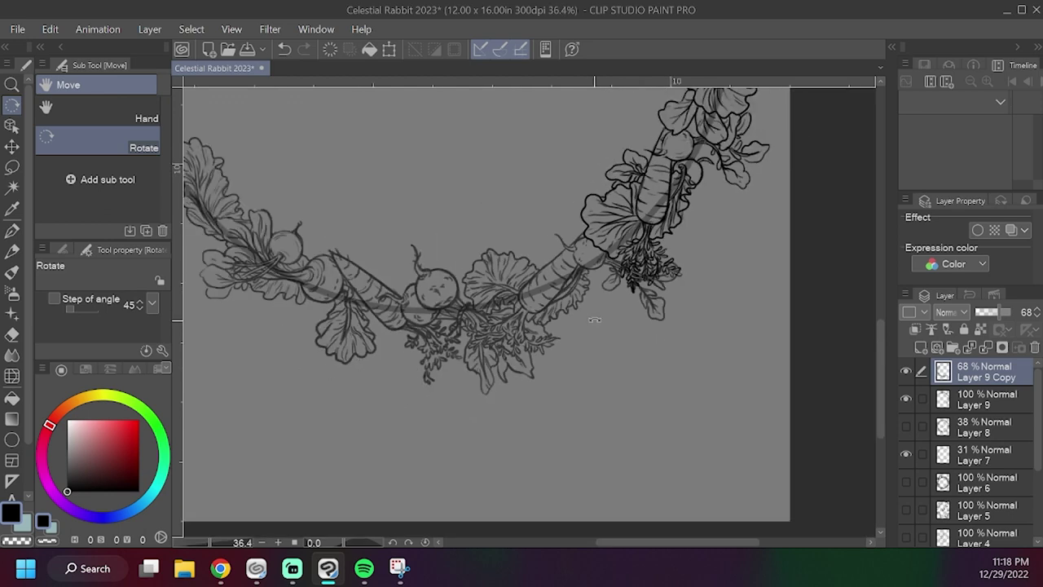
pyautogui.click(986, 400)
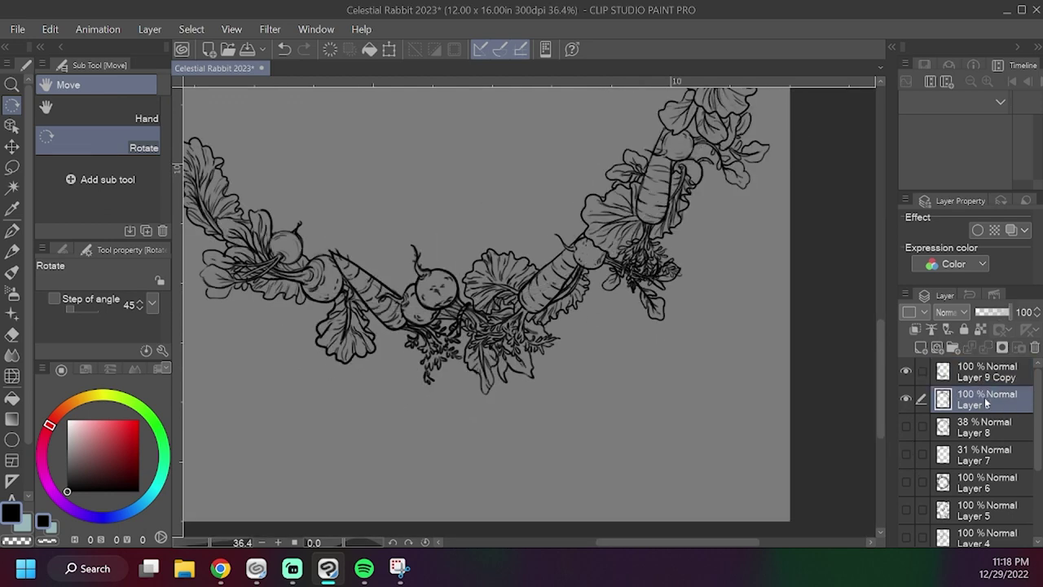
pyautogui.rightClick(990, 399)
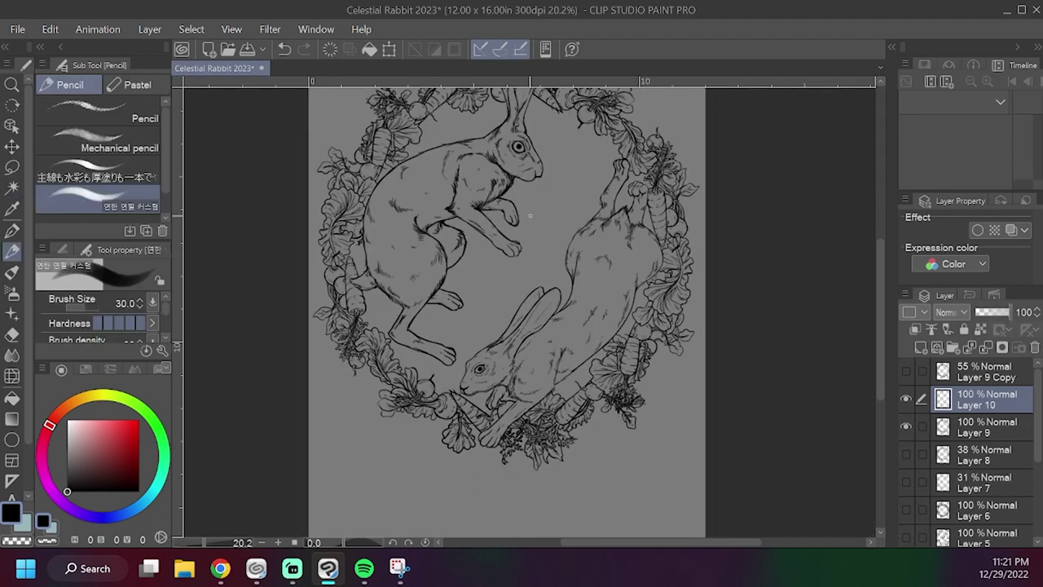
# Sketch a thick cleaver shape in the space between the two rabbits on Layer 10.
pyautogui.moveTo(529, 224); pyautogui.dragTo(537, 197)
pyautogui.moveTo(528, 237)
pyautogui.mouseDown()
pyautogui.moveTo(545, 201)
pyautogui.moveTo(528, 241)
pyautogui.mouseUp()
pyautogui.hotkey('ctrl', 's')
pyautogui.moveTo(526, 233)
pyautogui.mouseDown()
pyautogui.moveTo(495, 301)
pyautogui.moveTo(520, 228)
pyautogui.moveTo(482, 318)
pyautogui.moveTo(524, 327)
pyautogui.mouseUp()
pyautogui.moveTo(531, 263); pyautogui.dragTo(540, 269)
pyautogui.moveTo(483, 313)
pyautogui.mouseDown()
pyautogui.moveTo(528, 347)
pyautogui.moveTo(554, 283)
pyautogui.moveTo(531, 340)
pyautogui.mouseUp()
# Rotate and position the cleaver sketch diagonally under the upper rabbit's forepaw, and apply the transformation.
pyautogui.hotkey('ctrl', 't')
pyautogui.moveTo(527, 258)
pyautogui.mouseDown()
pyautogui.moveTo(556, 275)
pyautogui.moveTo(512, 248)
pyautogui.mouseUp()
pyautogui.moveTo(509, 354); pyautogui.dragTo(575, 219)
pyautogui.moveTo(603, 260)
pyautogui.mouseDown()
pyautogui.moveTo(605, 177)
pyautogui.moveTo(591, 229)
pyautogui.moveTo(554, 241)
pyautogui.mouseUp()
pyautogui.moveTo(574, 194)
pyautogui.mouseDown()
pyautogui.moveTo(490, 357)
pyautogui.moveTo(471, 349)
pyautogui.mouseUp()
pyautogui.moveTo(550, 248); pyautogui.dragTo(558, 220)
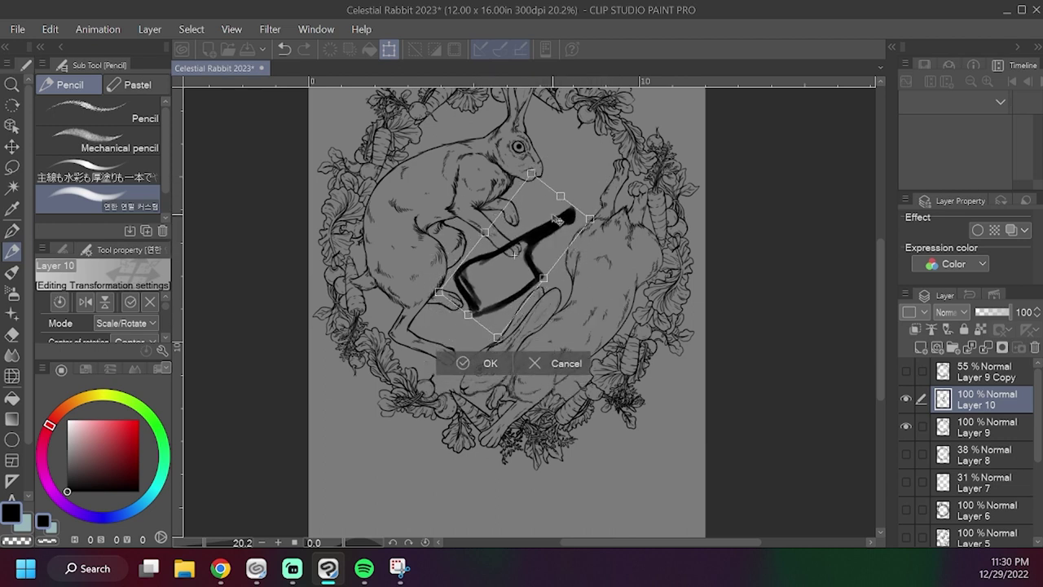
pyautogui.click(487, 365)
# Lower Layer 10's opacity to 48% and add a new layer above it.
pyautogui.click(992, 312)
pyautogui.click(922, 348)
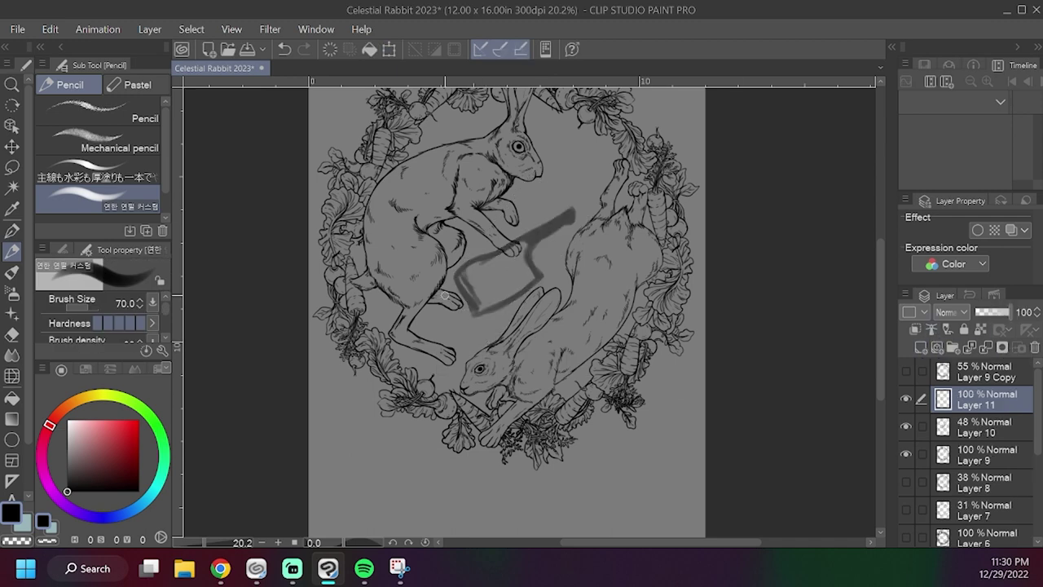
# Ink the cleaver blade's rounded spine corner and front end over the sketch with brush size 17.
pyautogui.scroll(6, 478, 253)
pyautogui.press('[')
pyautogui.press('[')
pyautogui.press('[')
pyautogui.press('[')
pyautogui.press('[')
pyautogui.press('[')
pyautogui.press('[')
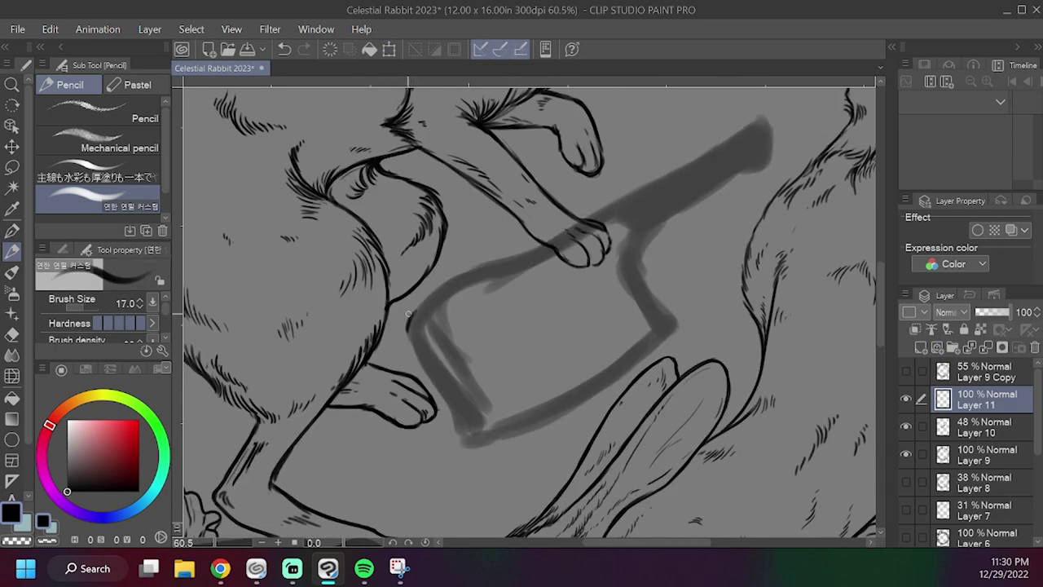
pyautogui.moveTo(405, 339); pyautogui.dragTo(435, 381)
pyautogui.moveTo(470, 448)
pyautogui.mouseDown()
pyautogui.moveTo(422, 206)
pyautogui.moveTo(515, 430)
pyautogui.mouseUp()
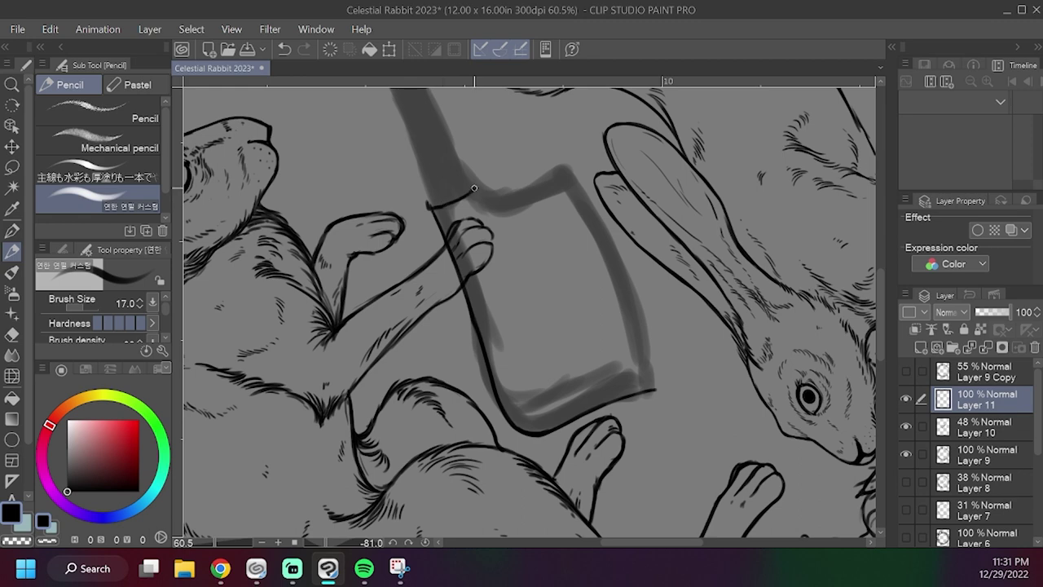
# Ink the cleaver's handle outline, from its joint with the blade along both sides to the butt.
pyautogui.moveTo(474, 188); pyautogui.dragTo(466, 174)
pyautogui.moveTo(494, 134); pyautogui.dragTo(526, 301)
pyautogui.moveTo(461, 373); pyautogui.dragTo(433, 298)
pyautogui.moveTo(403, 217); pyautogui.dragTo(442, 325)
pyautogui.moveTo(399, 215)
pyautogui.mouseDown()
pyautogui.moveTo(432, 295)
pyautogui.moveTo(405, 219)
pyautogui.moveTo(439, 213)
pyautogui.moveTo(455, 254)
pyautogui.mouseUp()
pyautogui.press('c')
pyautogui.press('c')
pyautogui.moveTo(456, 250)
pyautogui.mouseDown()
pyautogui.moveTo(487, 326)
pyautogui.moveTo(486, 310)
pyautogui.mouseUp()
pyautogui.hotkey('ctrl', 'z')
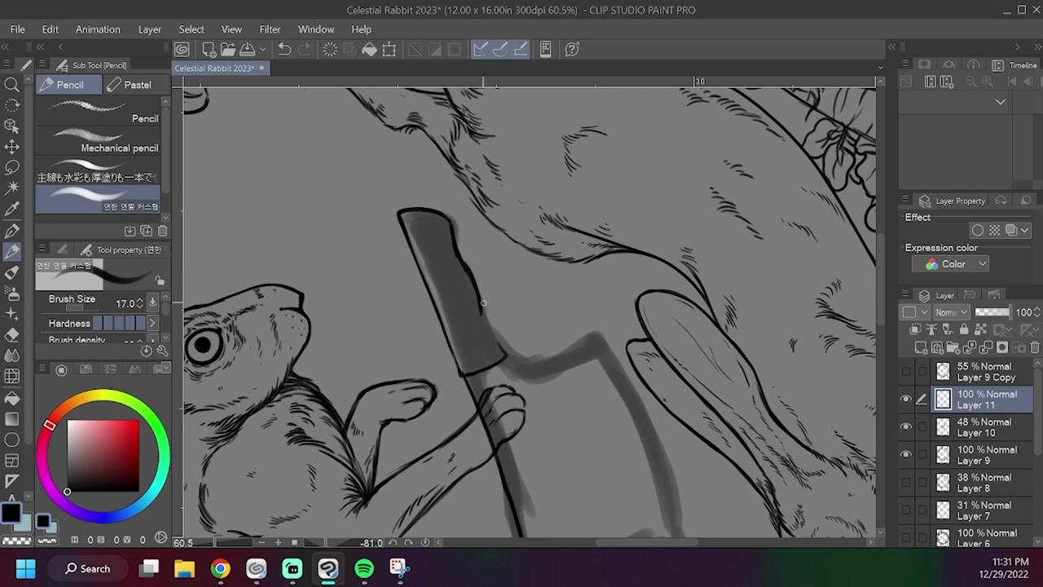
pyautogui.press('e')
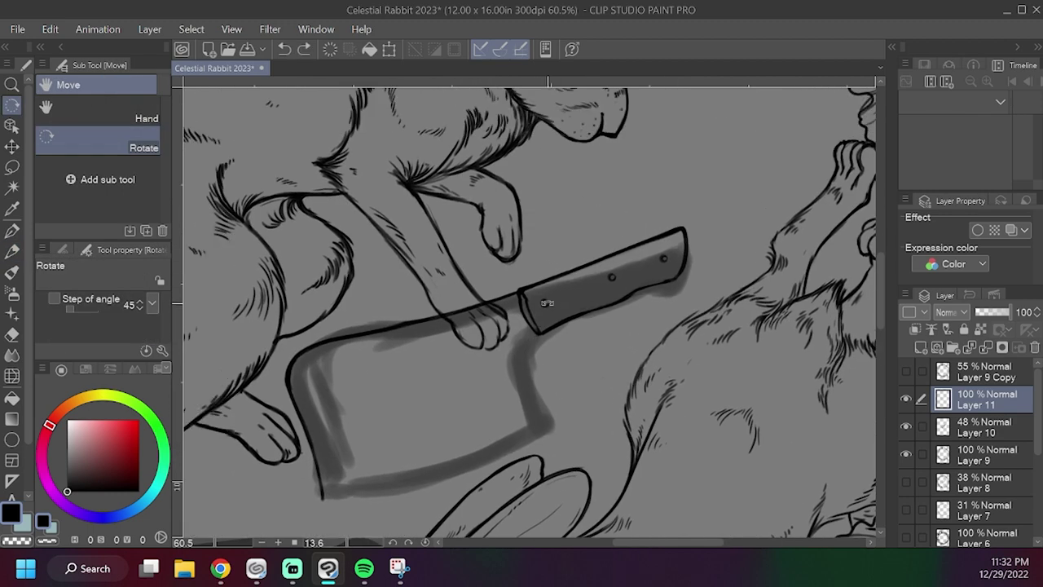
# Ink the cleaver's cutting edge with brush size 12 and refine the line near its heel.
pyautogui.press('p')
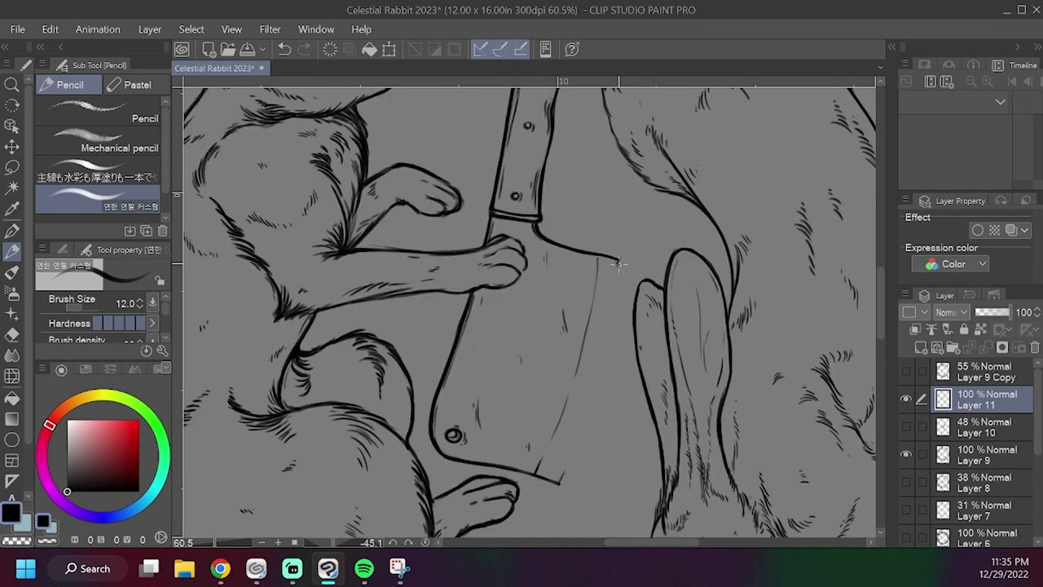
pyautogui.moveTo(616, 290); pyautogui.dragTo(568, 459)
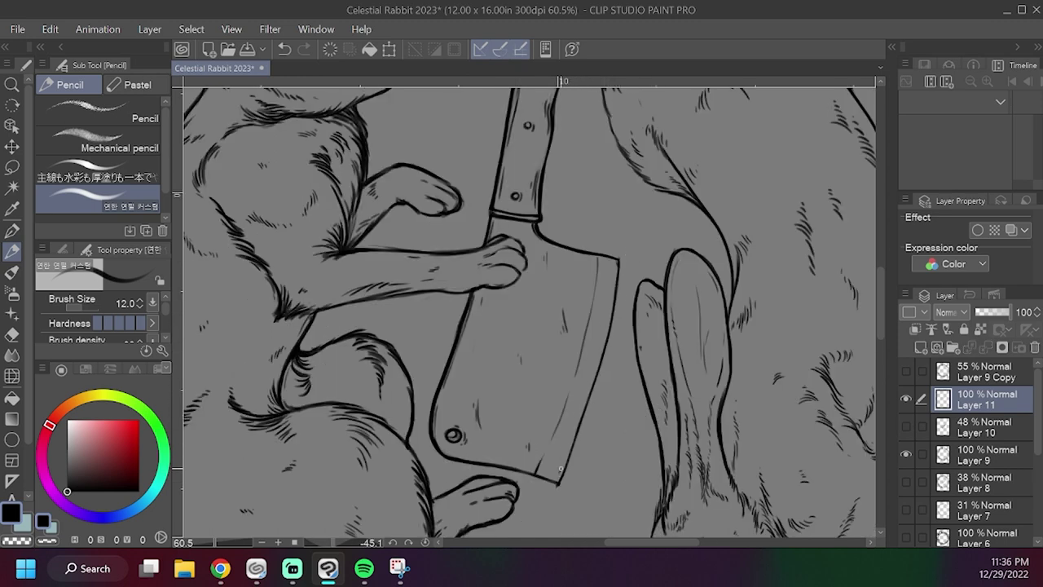
pyautogui.moveTo(588, 390)
pyautogui.mouseDown()
pyautogui.moveTo(620, 260)
pyautogui.moveTo(610, 333)
pyautogui.moveTo(616, 270)
pyautogui.mouseUp()
pyautogui.press('c')
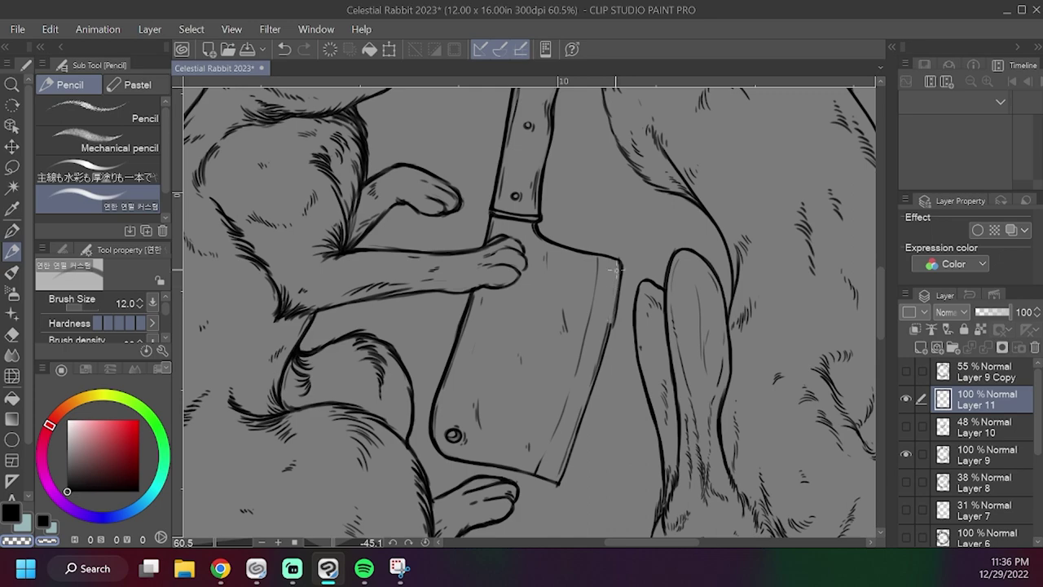
pyautogui.moveTo(608, 334); pyautogui.dragTo(620, 269)
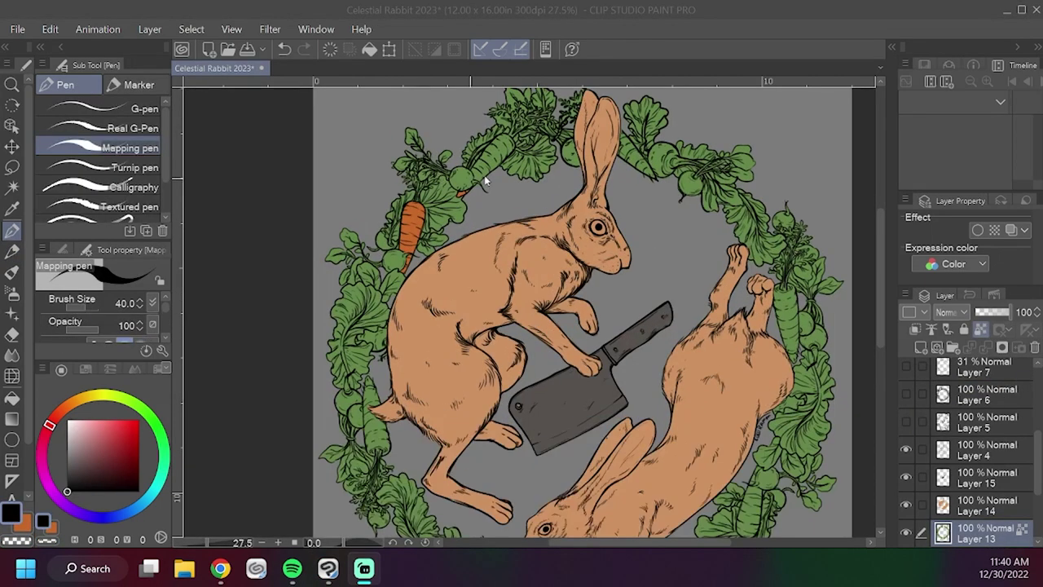
# Paint carrots orange on Layer 13, from the upper-left part of the wreath to the one by the upper rabbit's tail.
pyautogui.scroll(3, 506, 174)
pyautogui.moveTo(506, 174); pyautogui.dragTo(506, 348)
pyautogui.hotkey('ctrl', 'z')
pyautogui.press('x')
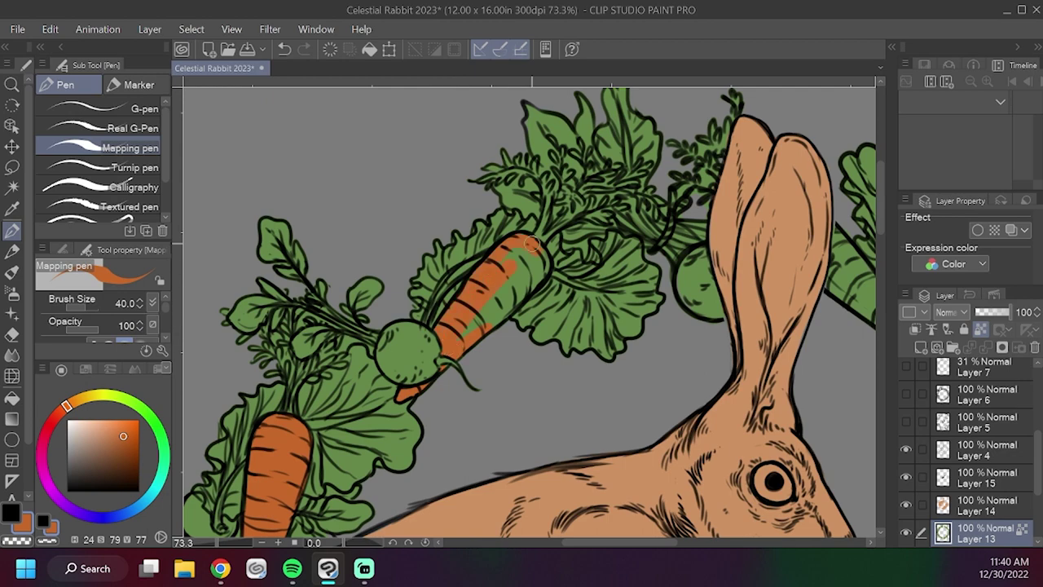
pyautogui.moveTo(517, 253); pyautogui.dragTo(512, 290)
pyautogui.moveTo(855, 213)
pyautogui.mouseDown()
pyautogui.moveTo(703, 263)
pyautogui.moveTo(616, 258)
pyautogui.mouseUp()
pyautogui.moveTo(511, 281); pyautogui.dragTo(508, 339)
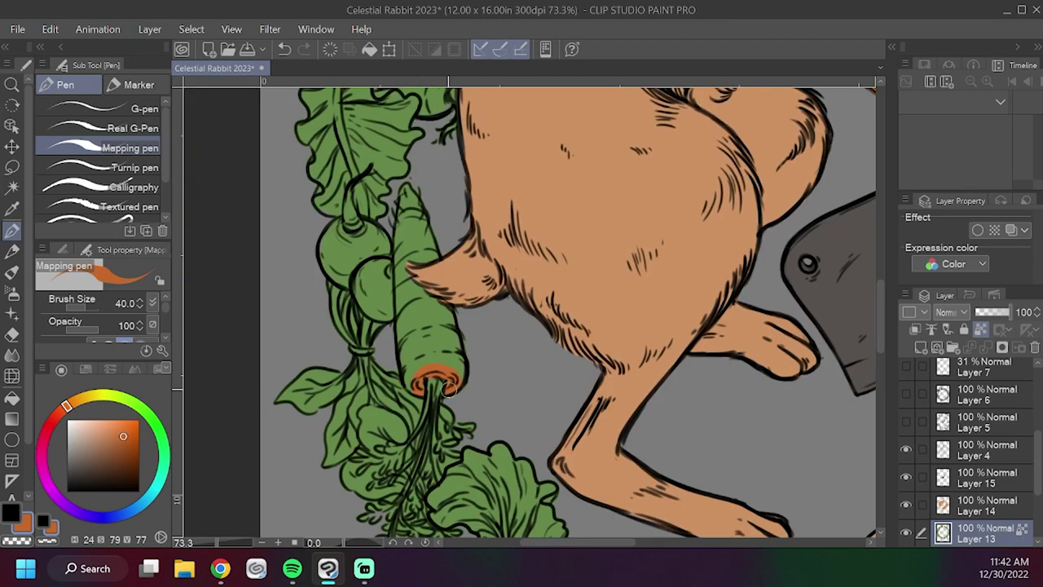
pyautogui.moveTo(408, 195); pyautogui.dragTo(408, 376)
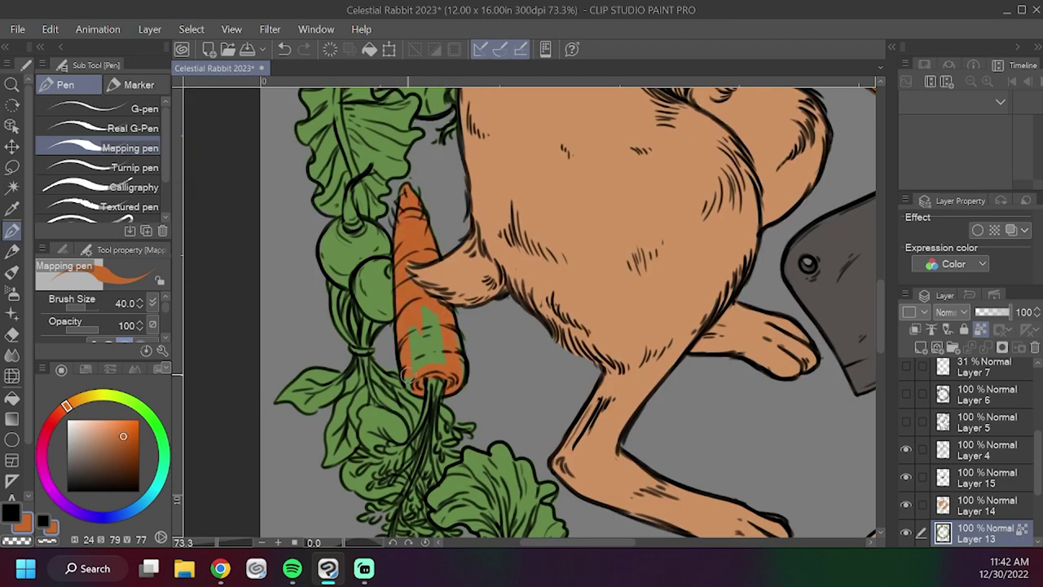
pyautogui.moveTo(411, 349)
pyautogui.mouseDown()
pyautogui.moveTo(489, 367)
pyautogui.moveTo(489, 321)
pyautogui.moveTo(485, 400)
pyautogui.mouseUp()
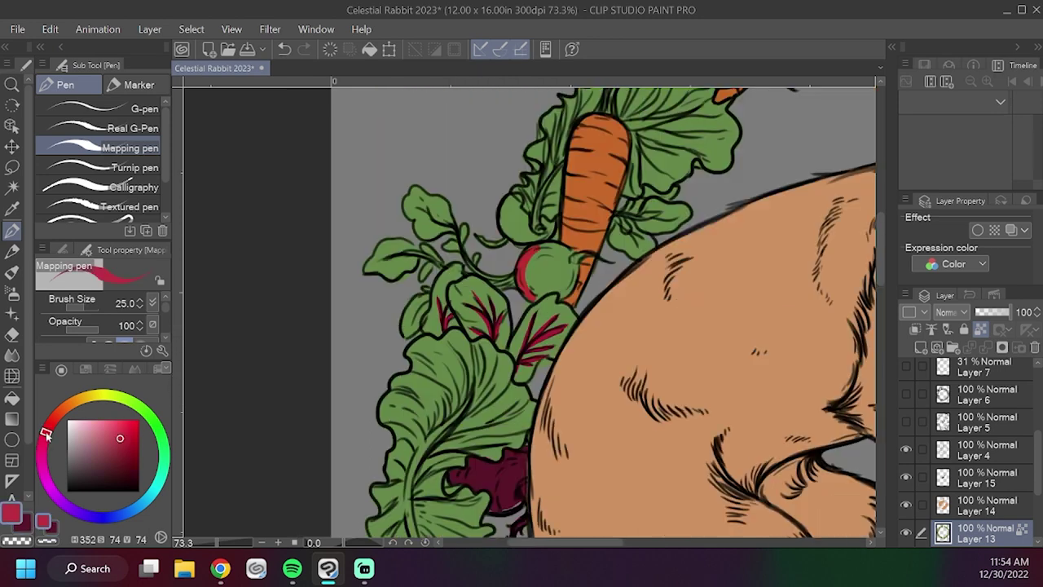
# Set the colour to crimson (H 350, S 85, V 75) and paint the radish overlapping the upper-left carrot's tip.
pyautogui.moveTo(125, 435); pyautogui.dragTo(128, 438)
pyautogui.click(46, 433)
pyautogui.moveTo(525, 256)
pyautogui.mouseDown()
pyautogui.moveTo(566, 285)
pyautogui.moveTo(572, 257)
pyautogui.mouseUp()
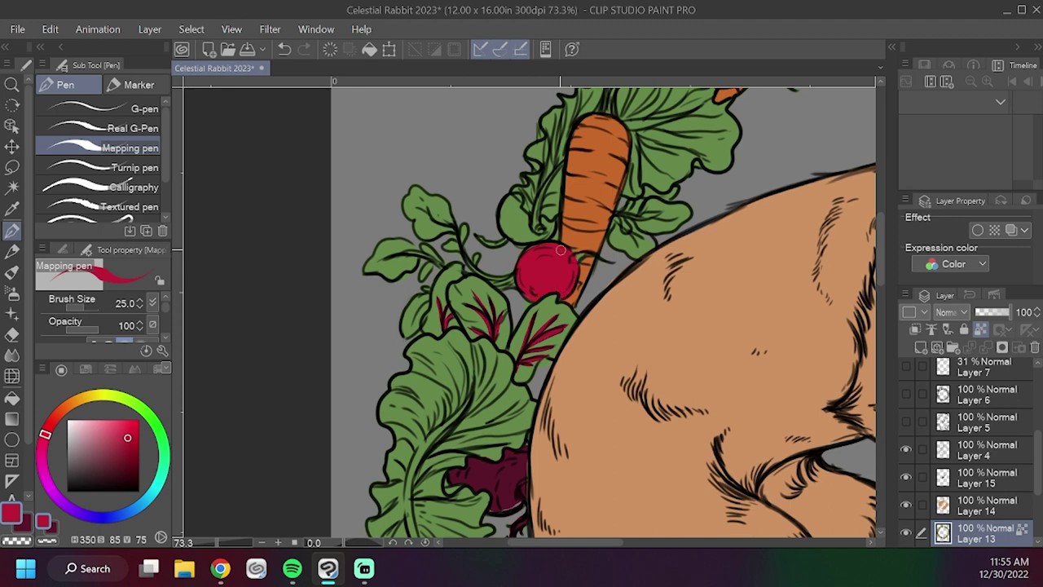
# Paint the remaining radish bulbs and root tips around the wreath crimson.
pyautogui.moveTo(476, 237)
pyautogui.mouseDown()
pyautogui.moveTo(504, 209)
pyautogui.moveTo(519, 236)
pyautogui.moveTo(549, 221)
pyautogui.moveTo(437, 460)
pyautogui.mouseUp()
pyautogui.press('x')
pyautogui.press('x')
pyautogui.press('c')
pyautogui.press('c')
pyautogui.moveTo(582, 281)
pyautogui.mouseDown()
pyautogui.moveTo(611, 298)
pyautogui.moveTo(599, 263)
pyautogui.moveTo(596, 308)
pyautogui.mouseUp()
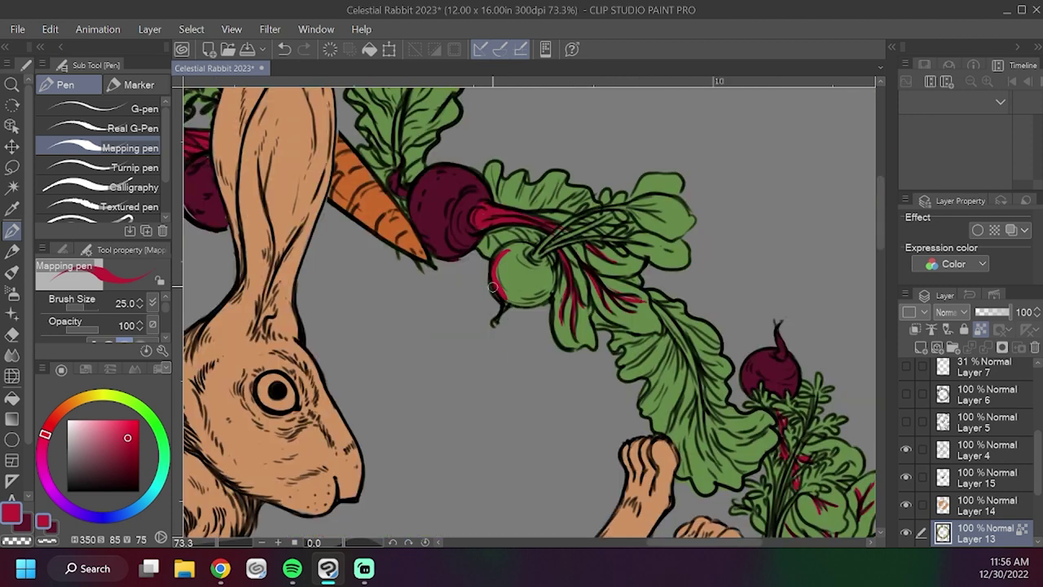
pyautogui.moveTo(493, 301)
pyautogui.mouseDown()
pyautogui.moveTo(538, 269)
pyautogui.moveTo(521, 248)
pyautogui.moveTo(541, 262)
pyautogui.moveTo(536, 301)
pyautogui.mouseUp()
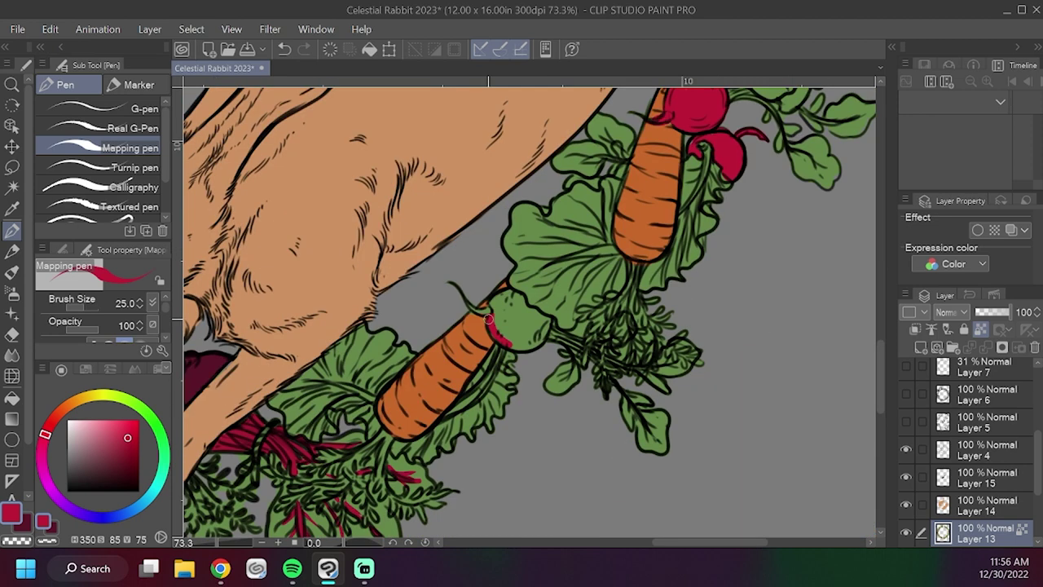
pyautogui.moveTo(464, 305)
pyautogui.mouseDown()
pyautogui.moveTo(517, 297)
pyautogui.moveTo(510, 342)
pyautogui.moveTo(522, 322)
pyautogui.mouseUp()
pyautogui.moveTo(498, 322)
pyautogui.mouseDown()
pyautogui.moveTo(489, 297)
pyautogui.moveTo(460, 314)
pyautogui.moveTo(448, 295)
pyautogui.moveTo(472, 283)
pyautogui.moveTo(498, 294)
pyautogui.moveTo(485, 367)
pyautogui.moveTo(510, 343)
pyautogui.mouseUp()
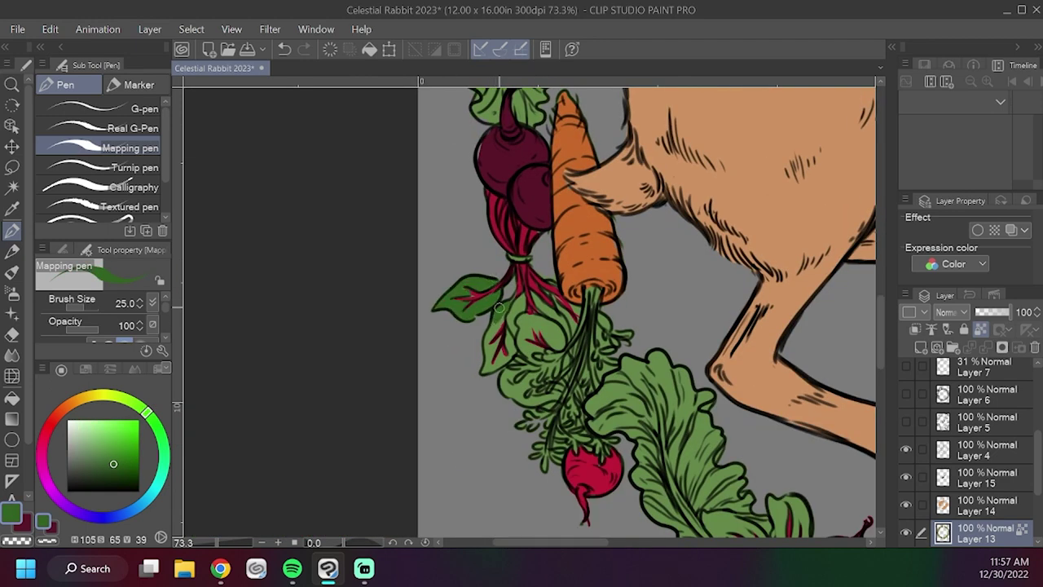
# Paint the beet leaves near the upper rabbit's tail dark green and redraw their crimson veins.
pyautogui.keyDown('alt'); pyautogui.click(493, 210); pyautogui.keyUp('alt')
pyautogui.press('x')
pyautogui.moveTo(476, 291)
pyautogui.mouseDown()
pyautogui.moveTo(462, 304)
pyautogui.moveTo(494, 291)
pyautogui.mouseUp()
pyautogui.moveTo(521, 296)
pyautogui.mouseDown()
pyautogui.moveTo(501, 330)
pyautogui.moveTo(518, 326)
pyautogui.moveTo(547, 348)
pyautogui.moveTo(538, 322)
pyautogui.moveTo(559, 322)
pyautogui.moveTo(557, 310)
pyautogui.mouseUp()
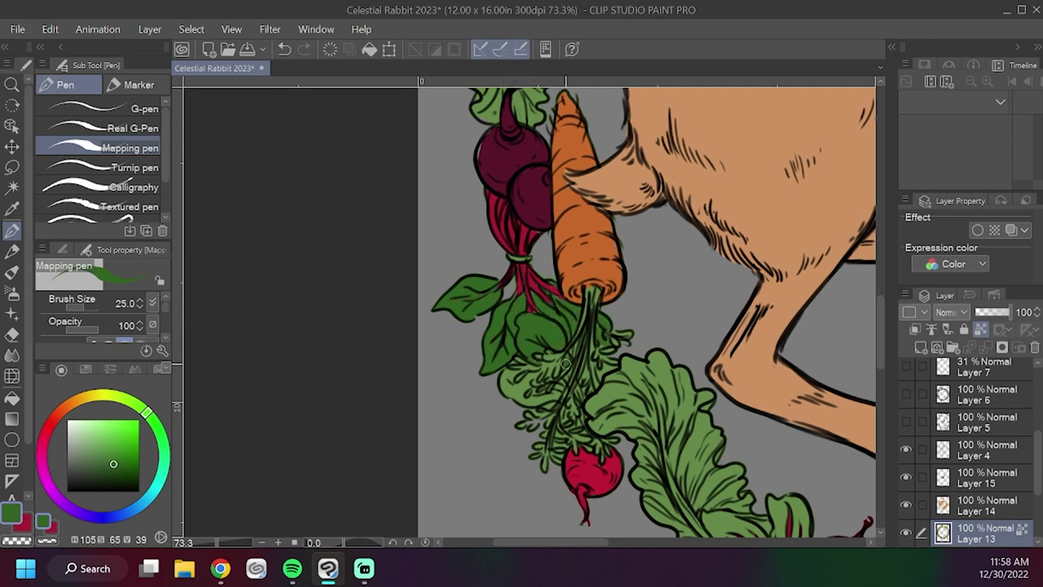
pyautogui.press('x')
pyautogui.moveTo(502, 297); pyautogui.dragTo(467, 290)
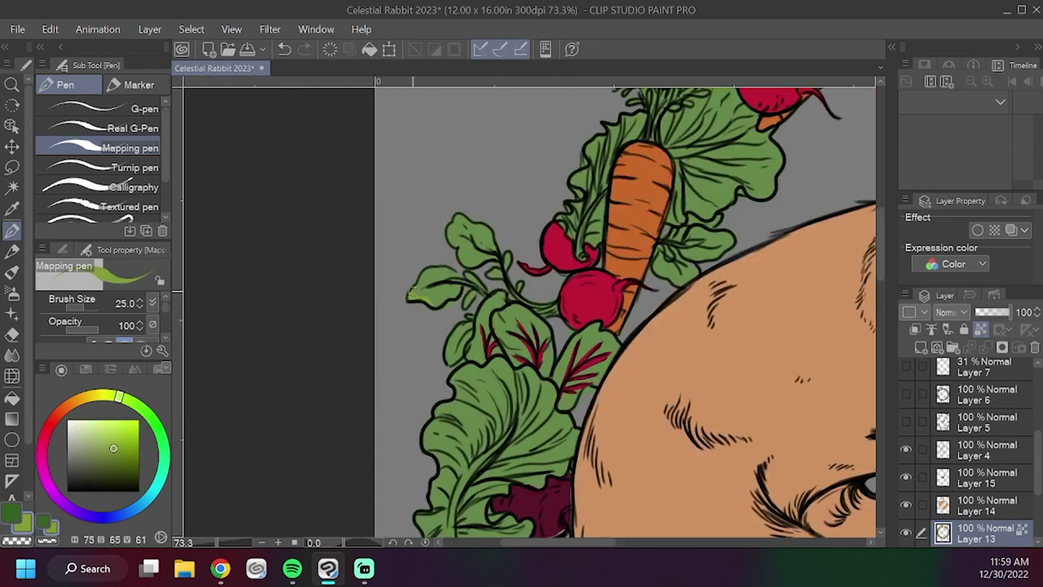
# Paint the leaves and stems of the radish pair on the wreath's upper-left side yellow-green.
pyautogui.moveTo(417, 297); pyautogui.dragTo(458, 274)
pyautogui.moveTo(472, 282); pyautogui.dragTo(459, 343)
pyautogui.moveTo(449, 238); pyautogui.dragTo(472, 263)
pyautogui.moveTo(466, 222); pyautogui.dragTo(498, 278)
pyautogui.moveTo(525, 295); pyautogui.dragTo(554, 312)
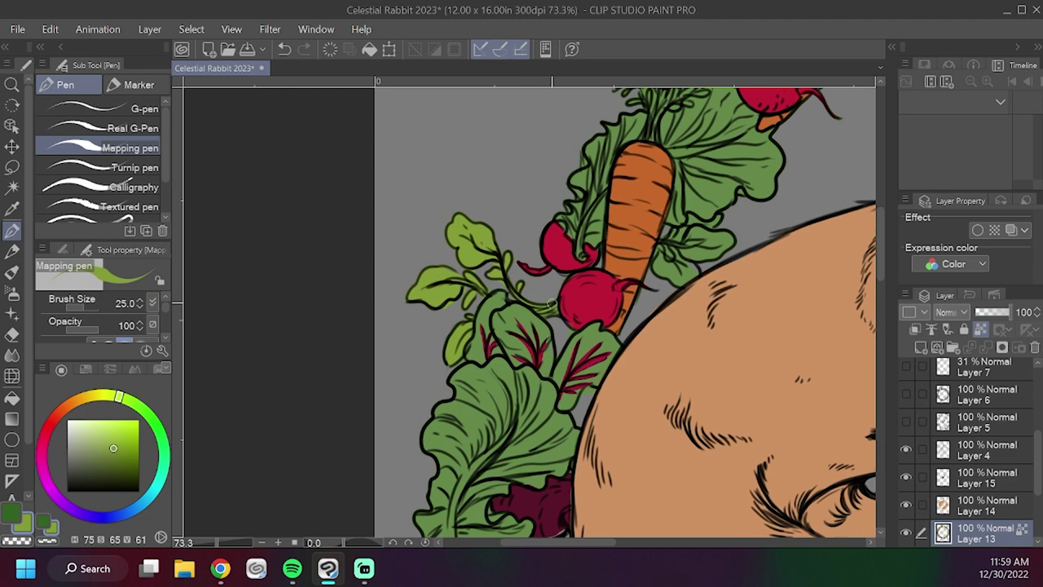
# Paint the leaves of the single radish farther up the wreath yellow-green.
pyautogui.moveTo(442, 321); pyautogui.dragTo(477, 296)
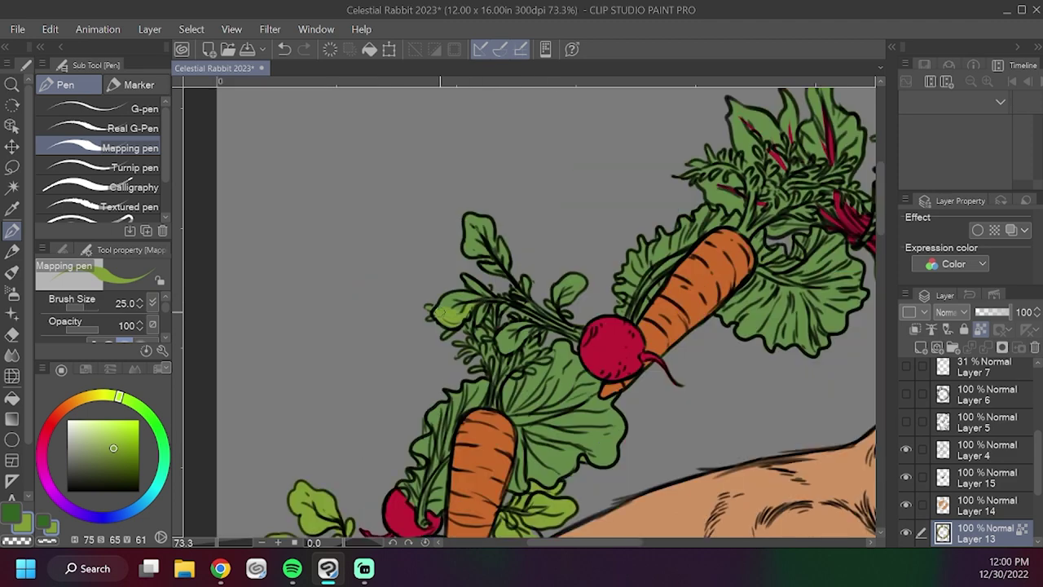
pyautogui.moveTo(466, 279); pyautogui.dragTo(479, 291)
pyautogui.moveTo(479, 319); pyautogui.dragTo(497, 245)
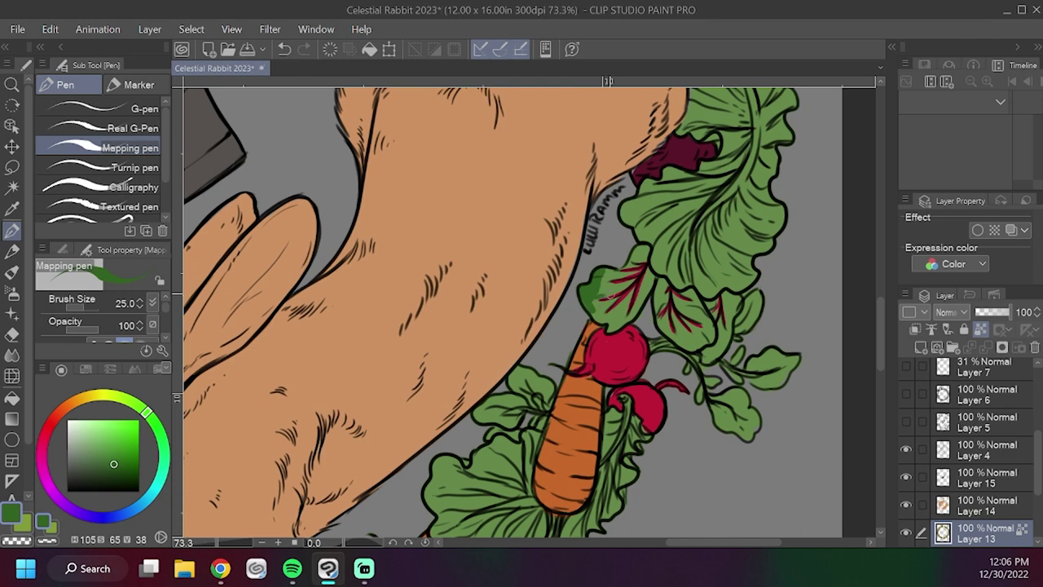
# Paint the beet leaves in the wreath beside the lower rabbit's back dark green.
pyautogui.moveTo(610, 297)
pyautogui.mouseDown()
pyautogui.moveTo(600, 287)
pyautogui.moveTo(623, 281)
pyautogui.moveTo(631, 252)
pyautogui.moveTo(649, 269)
pyautogui.moveTo(628, 305)
pyautogui.moveTo(691, 268)
pyautogui.mouseUp()
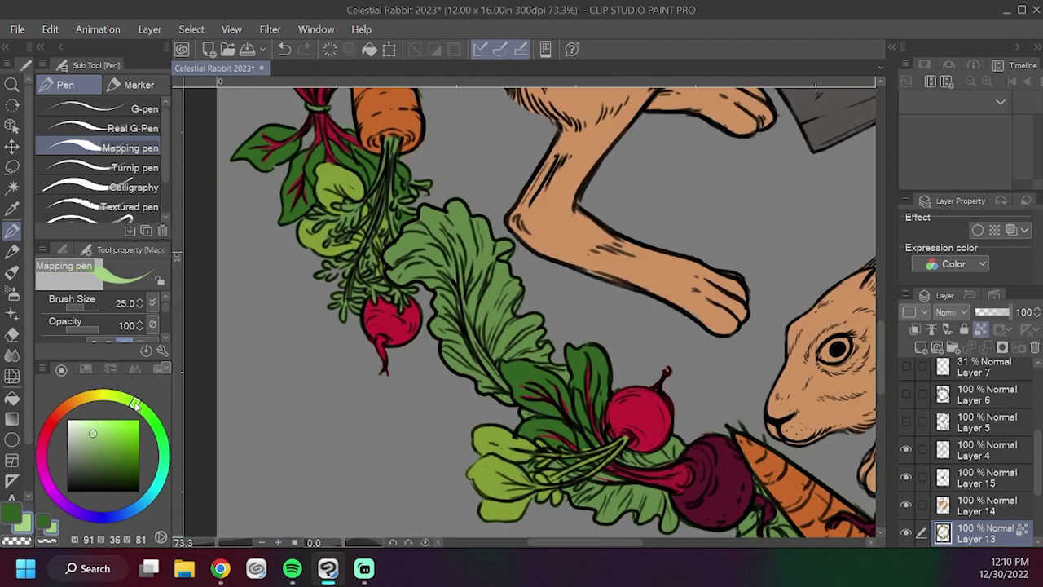
# Paint pale green central veins on the wreath's large ruffled leaves and colour the carrot tops a brighter green.
pyautogui.moveTo(466, 324); pyautogui.dragTo(501, 384)
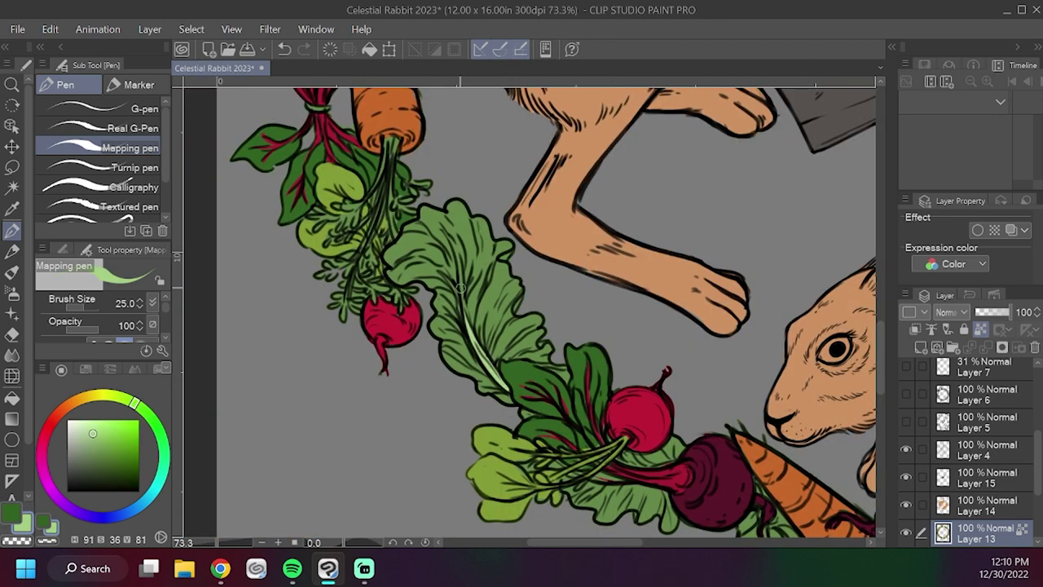
pyautogui.moveTo(450, 225); pyautogui.dragTo(464, 314)
pyautogui.moveTo(494, 365); pyautogui.dragTo(404, 323)
pyautogui.moveTo(507, 432); pyautogui.dragTo(528, 438)
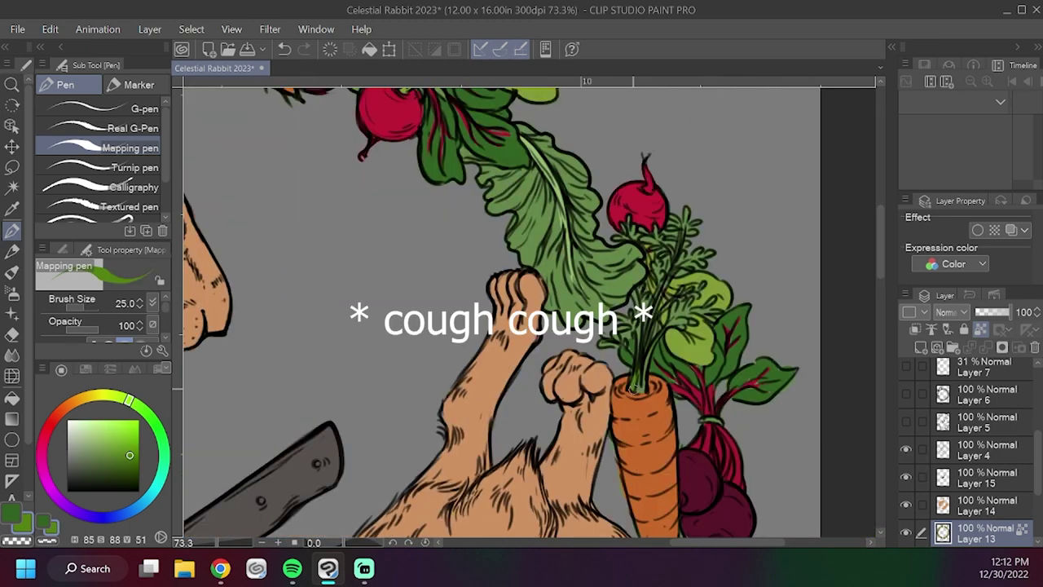
pyautogui.moveTo(672, 321); pyautogui.dragTo(711, 314)
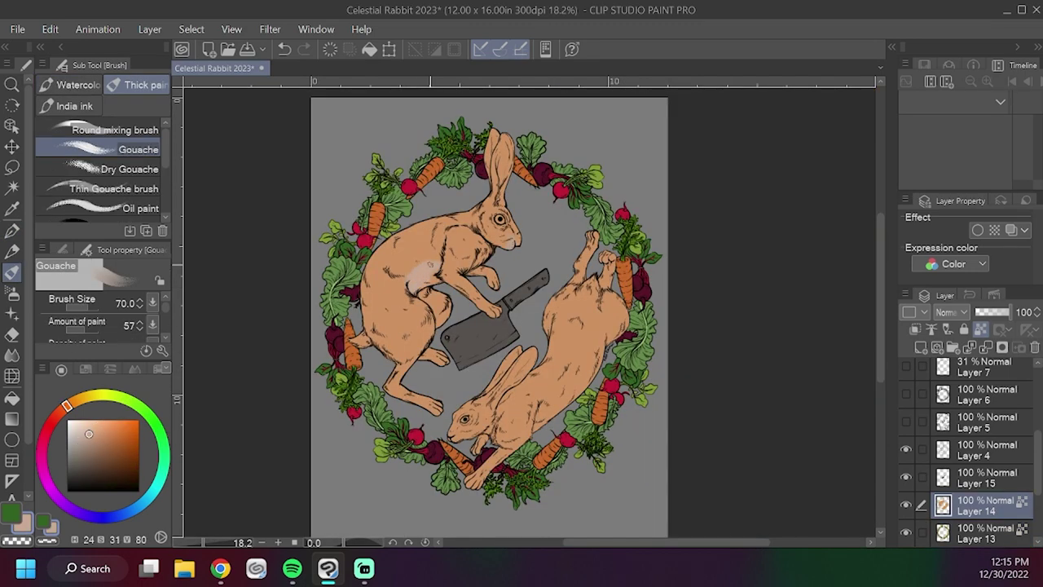
# Brush pale fur patches onto both rabbits with the Gouache brush on Layer 14 and paint the upper rabbit's iris golden yellow.
pyautogui.moveTo(432, 293); pyautogui.dragTo(444, 321)
pyautogui.moveTo(493, 213); pyautogui.dragTo(506, 229)
pyautogui.moveTo(538, 427); pyautogui.dragTo(566, 407)
pyautogui.moveTo(566, 407); pyautogui.dragTo(604, 341)
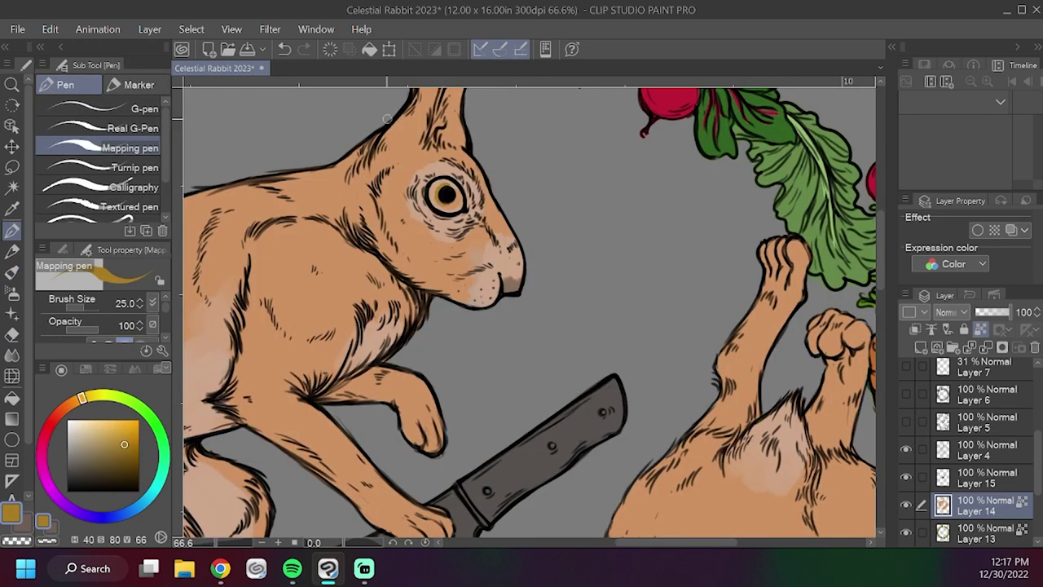
pyautogui.moveTo(435, 191); pyautogui.dragTo(458, 201)
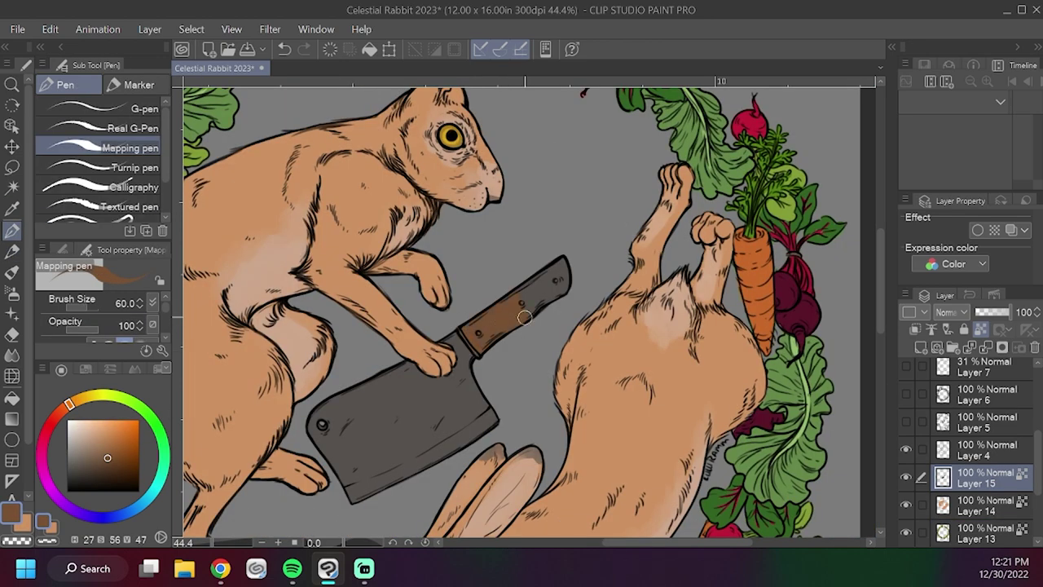
# Paint the cleaver's handle brown and its cutting edge a lighter grey on Layer 15.
pyautogui.moveTo(525, 317)
pyautogui.mouseDown()
pyautogui.moveTo(566, 286)
pyautogui.moveTo(562, 261)
pyautogui.mouseUp()
pyautogui.click(82, 444)
pyautogui.moveTo(353, 492); pyautogui.dragTo(505, 417)
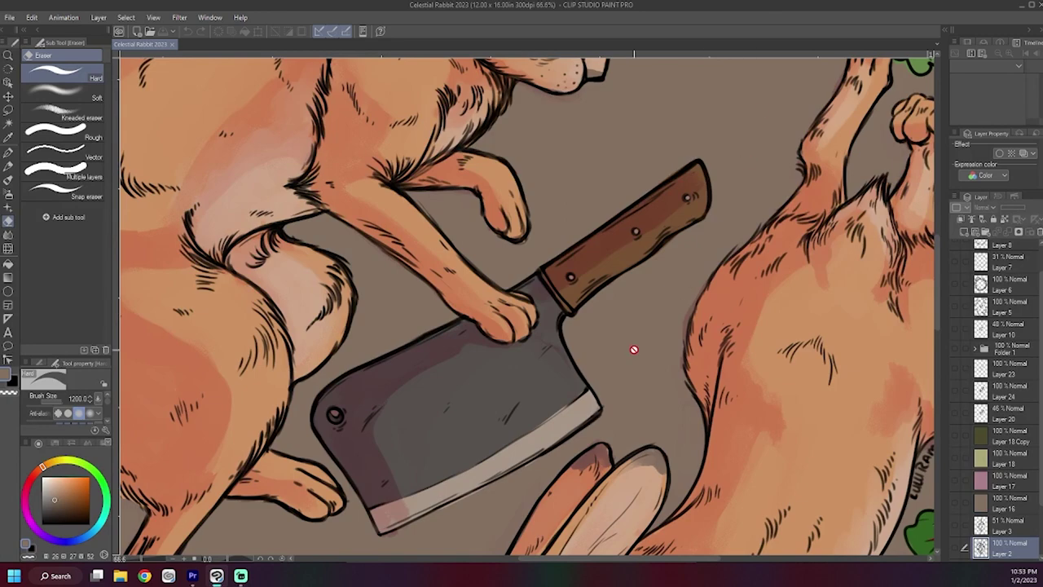
# Examine the shaded illustration, from the cleaver and rabbits out to the whole vegetable wreath.
pyautogui.scroll(-2, 634, 348)
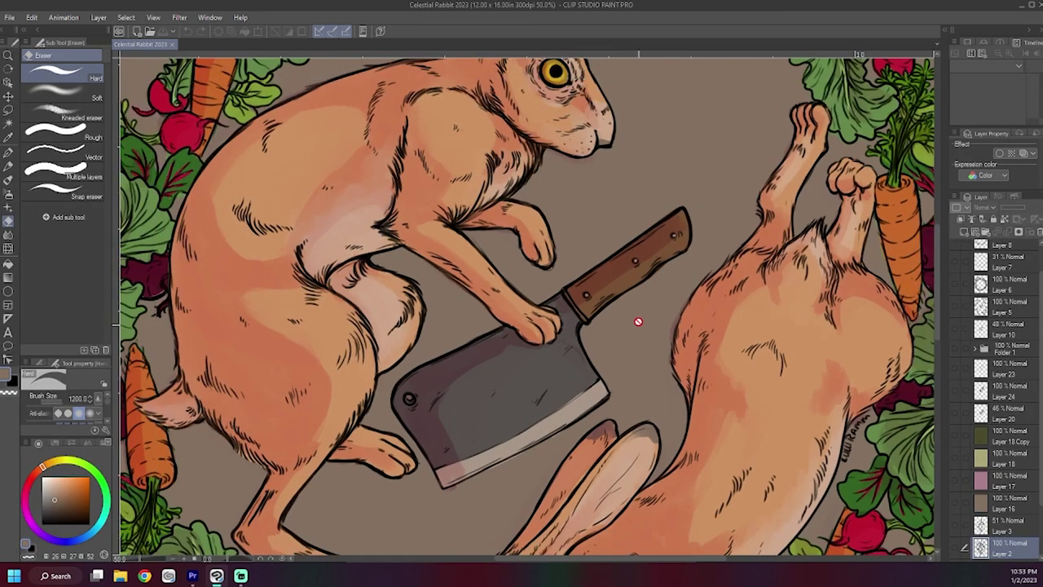
pyautogui.moveTo(669, 211); pyautogui.dragTo(715, 349)
pyautogui.moveTo(778, 262); pyautogui.dragTo(660, 225)
pyautogui.moveTo(782, 442); pyautogui.dragTo(819, 233)
pyautogui.moveTo(743, 471); pyautogui.dragTo(780, 330)
pyautogui.scroll(-1, 751, 320)
pyautogui.scroll(-4, 751, 319)
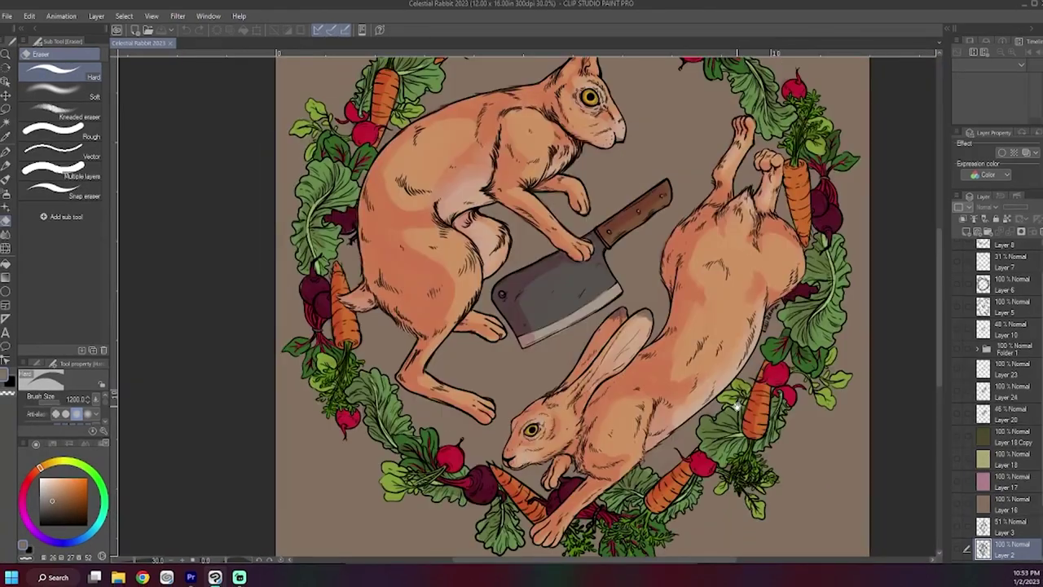
pyautogui.scroll(-1, 743, 392)
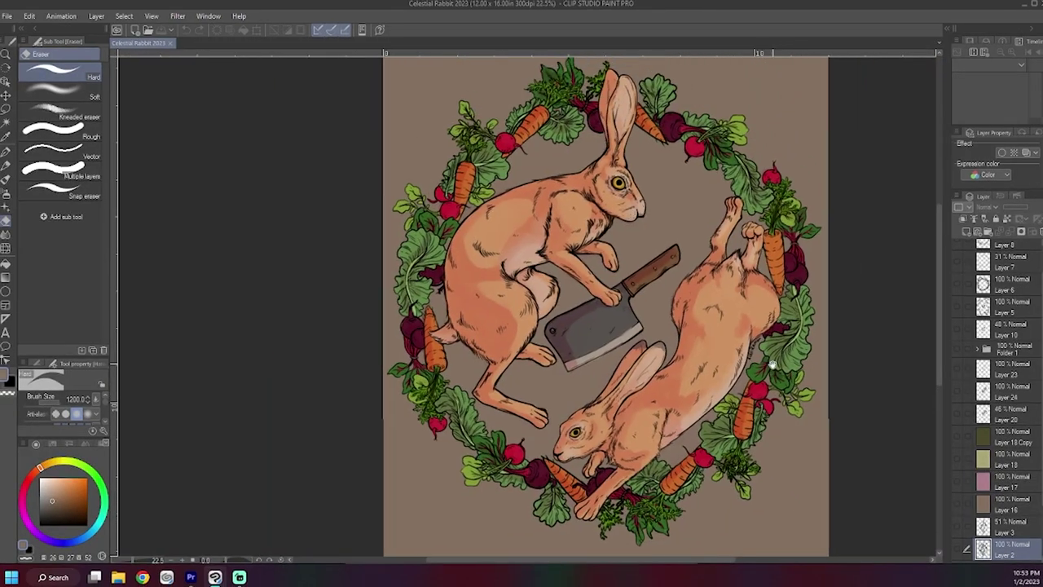
pyautogui.scroll(-1, 737, 376)
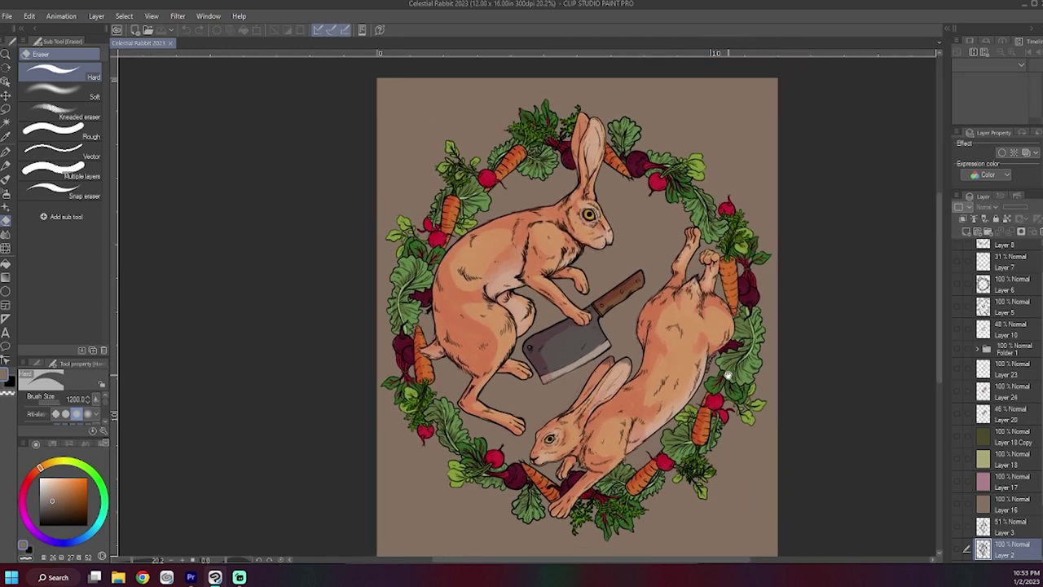
pyautogui.moveTo(731, 389); pyautogui.dragTo(720, 364)
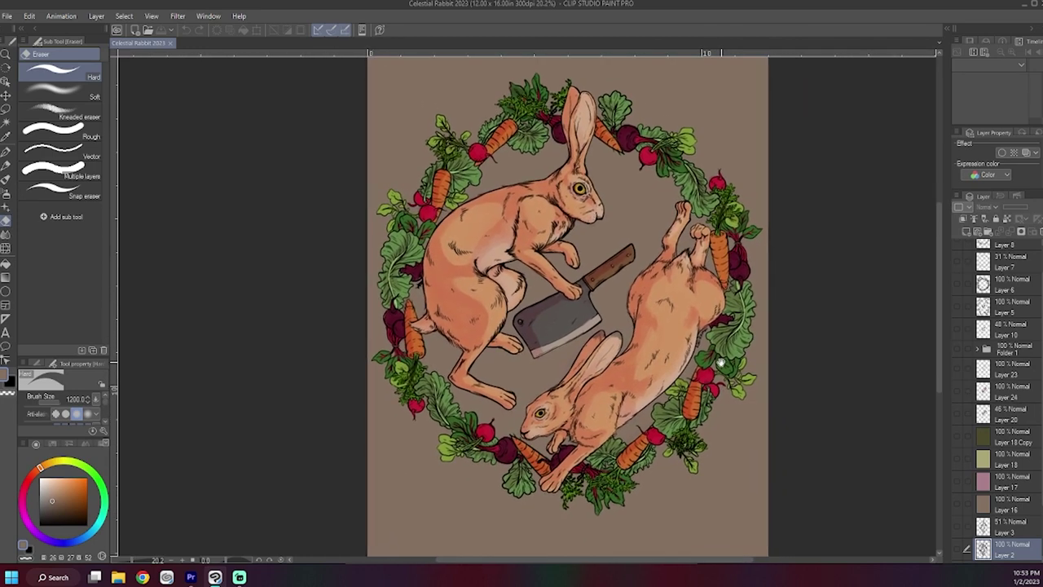